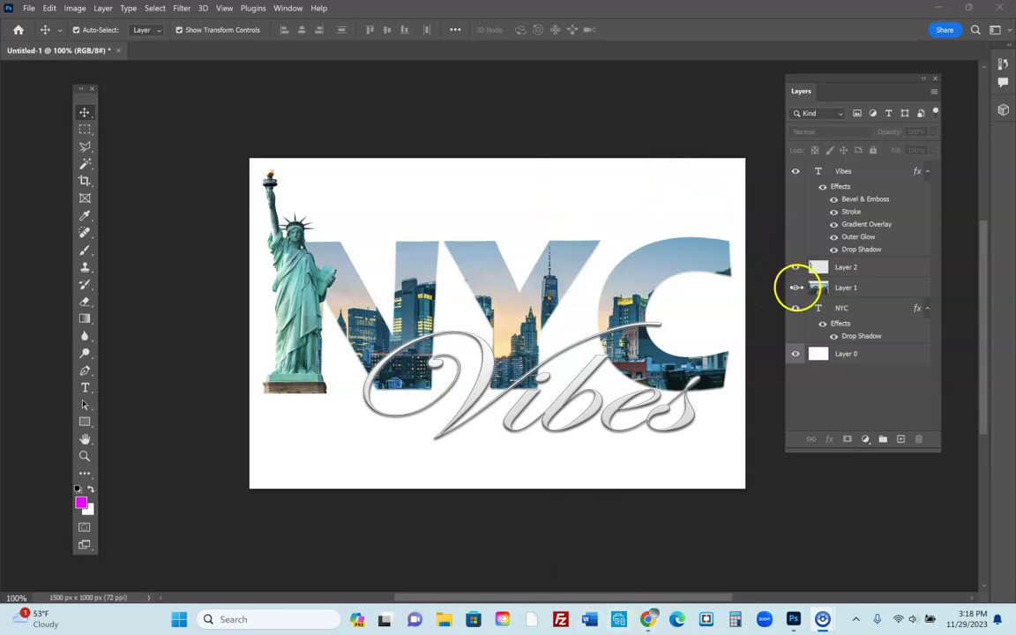
Hide the skyline, statue and Vibes layers, then show each one again.
left_click_drag(797, 289, 803, 172)
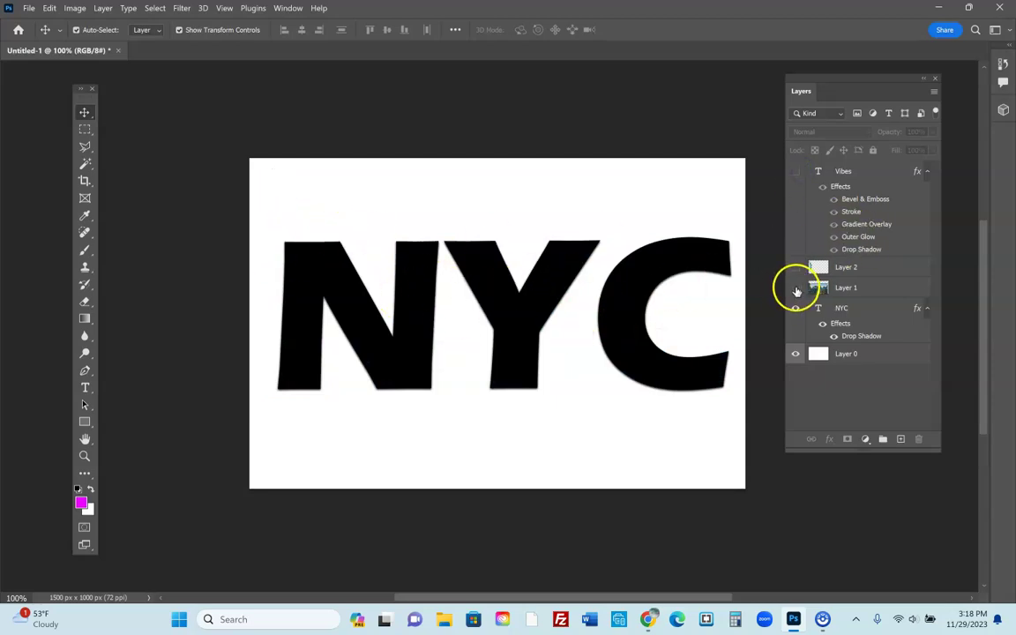
left_click(797, 288)
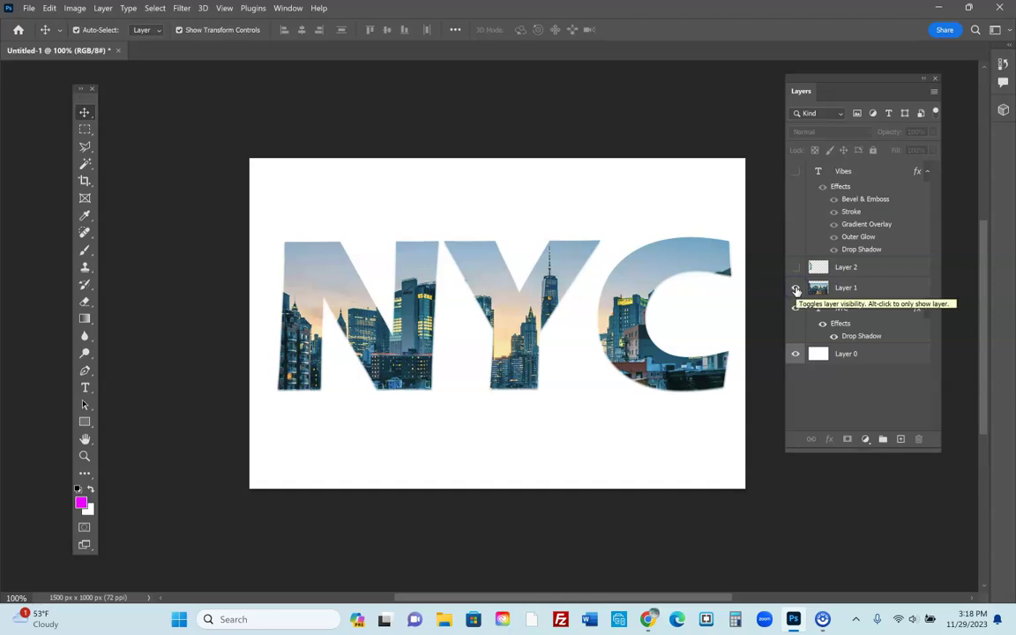
left_click(794, 272)
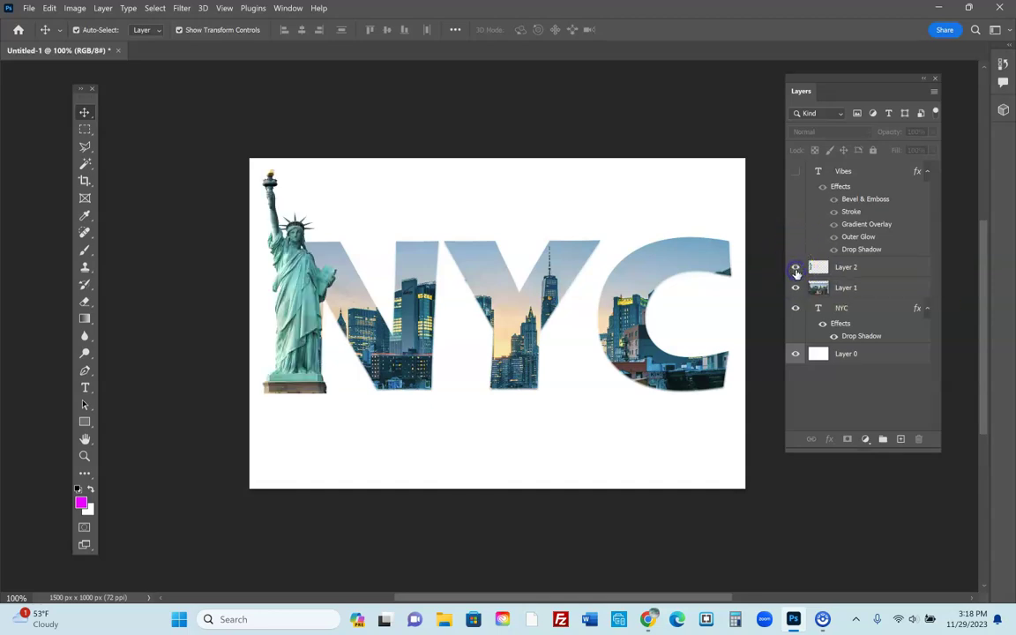
left_click(795, 171)
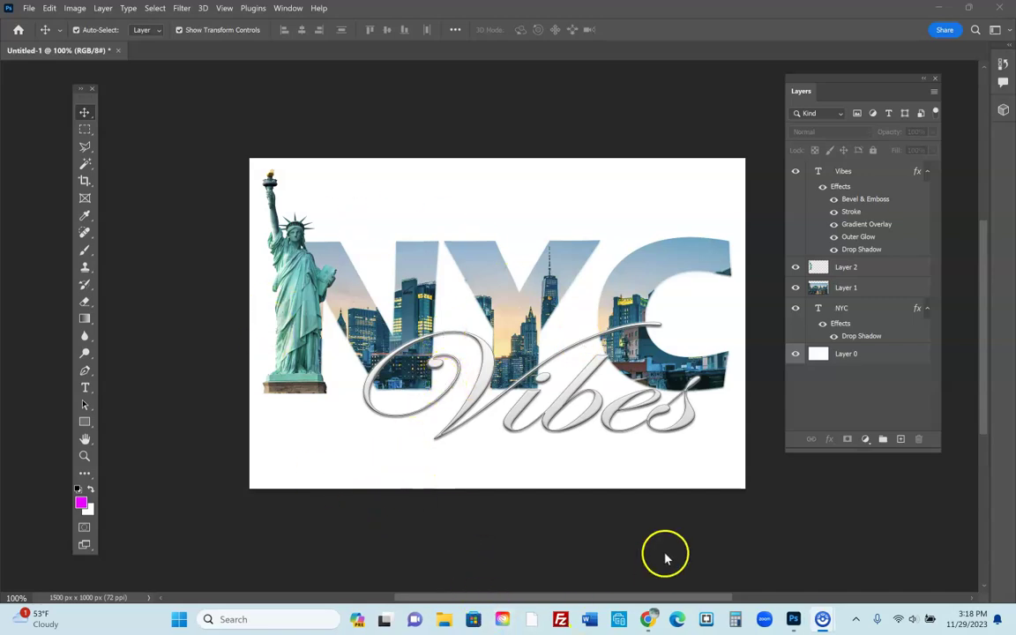
mouse_move(648, 619)
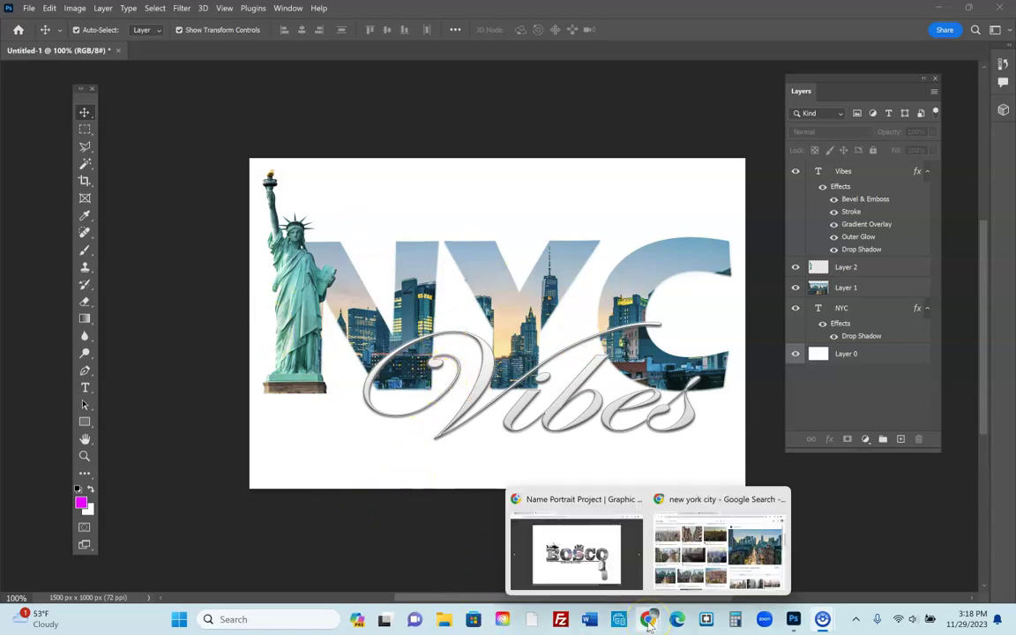
Browse the SMOT, CAT woman, Yoda and Gianna student examples on the project page.
left_click(579, 538)
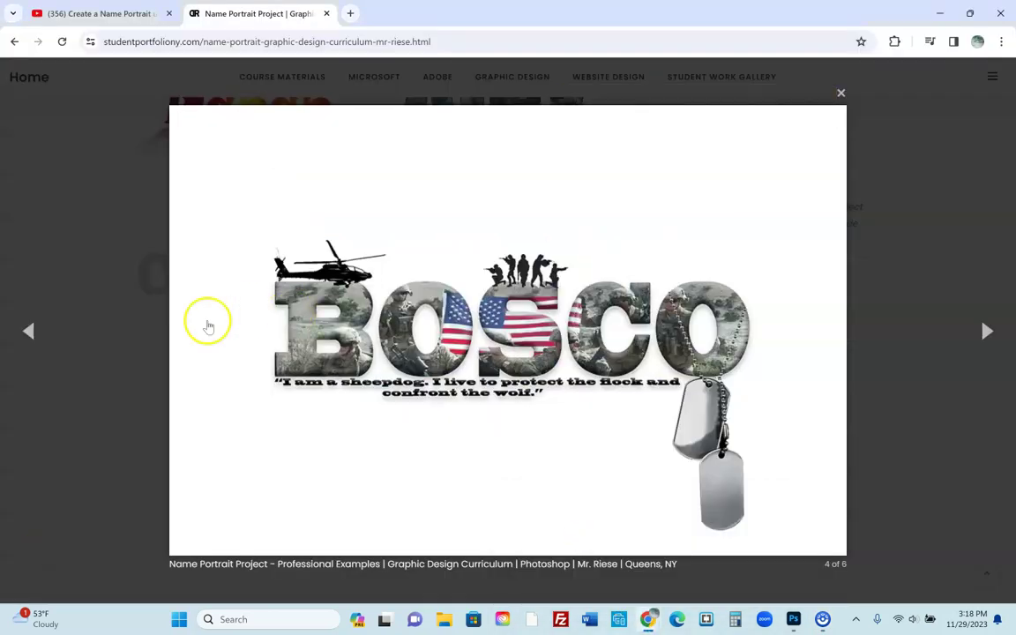
left_click(98, 358)
scroll(418, 339, "up", 10)
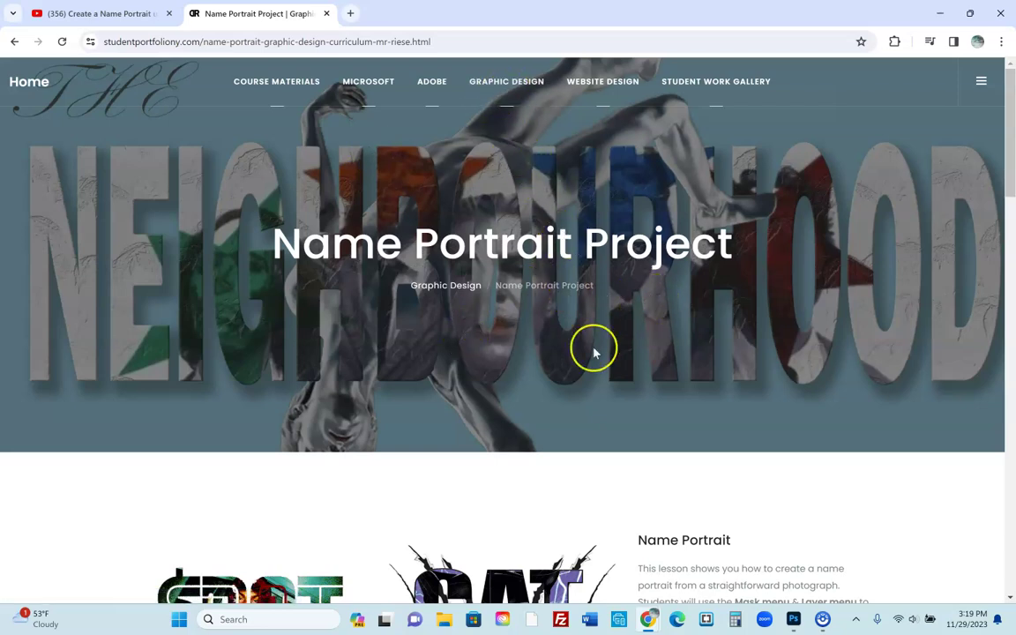
scroll(594, 353, "down", 3)
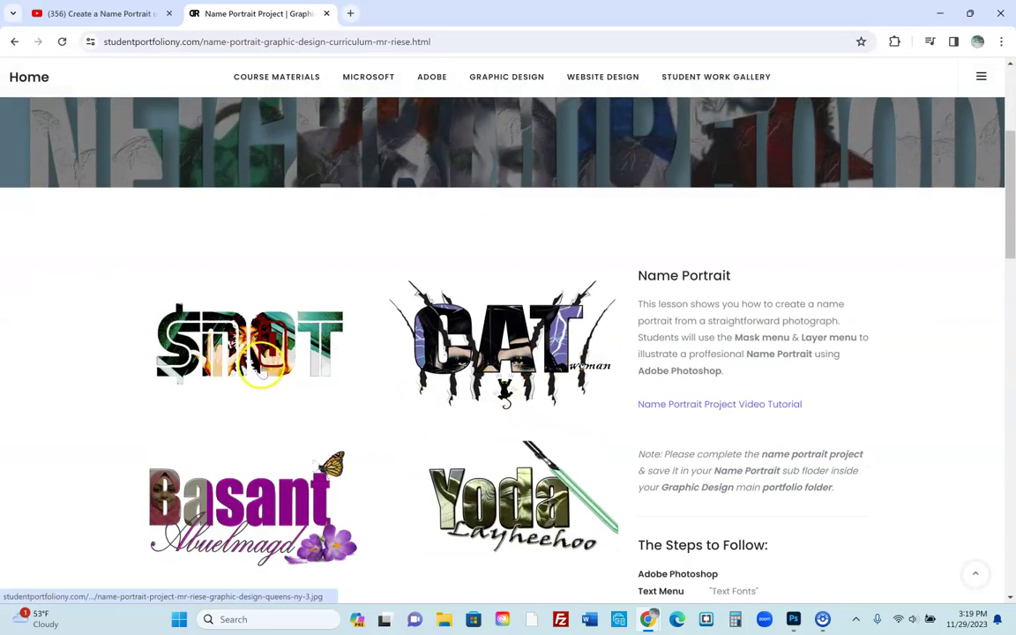
left_click(252, 300)
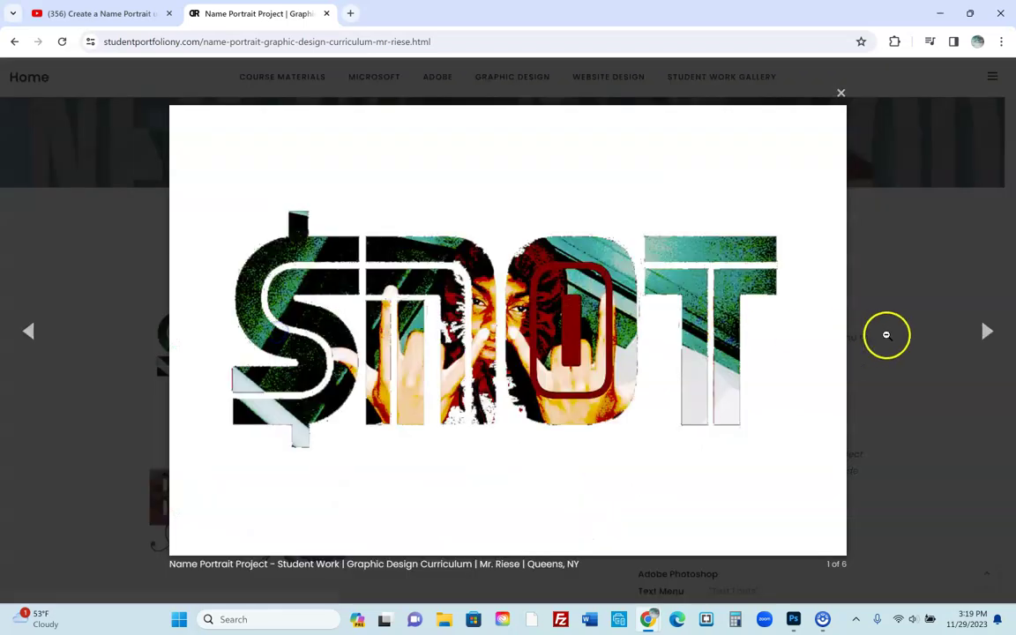
left_click(986, 333)
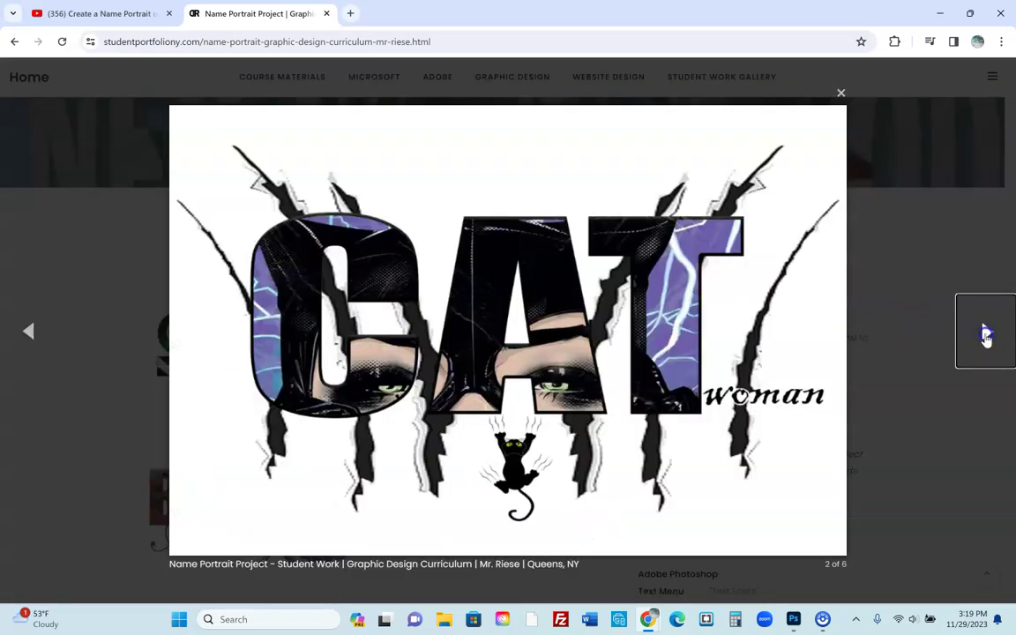
left_click(986, 333)
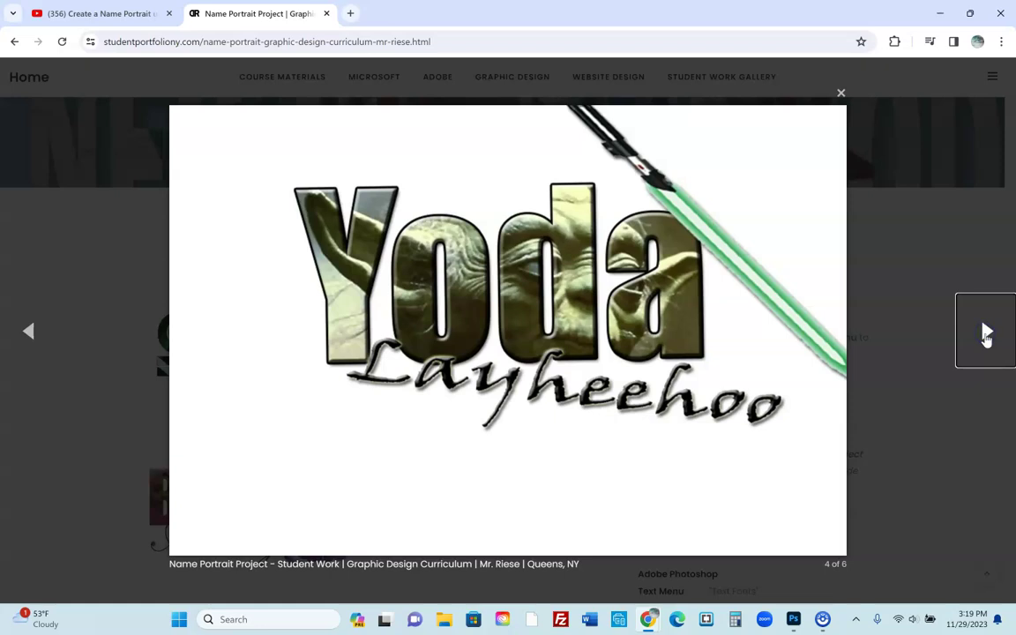
left_click(986, 333)
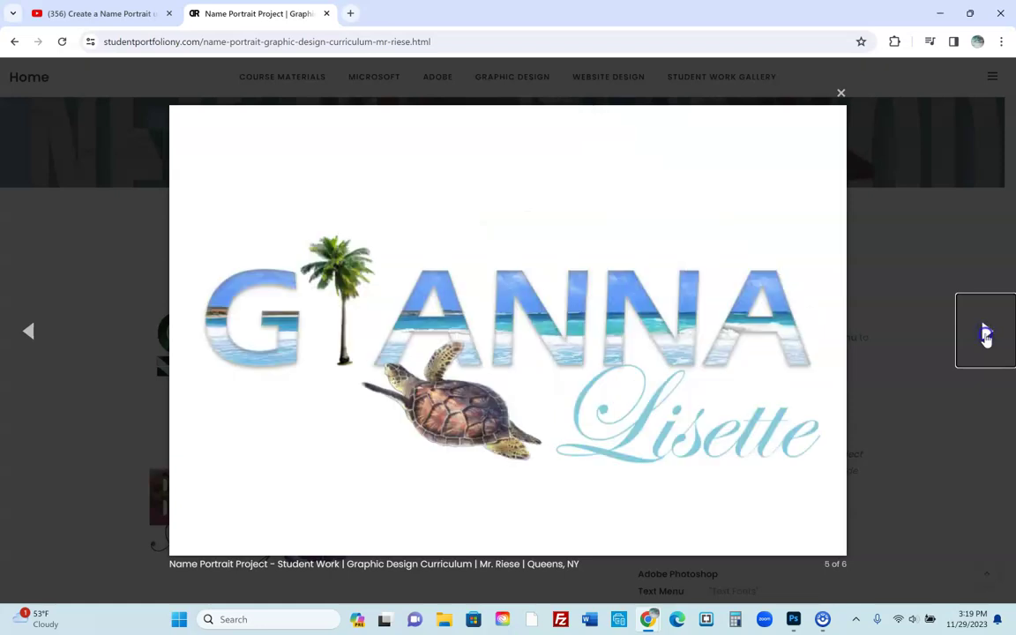
left_click(880, 379)
scroll(680, 468, "down", 3)
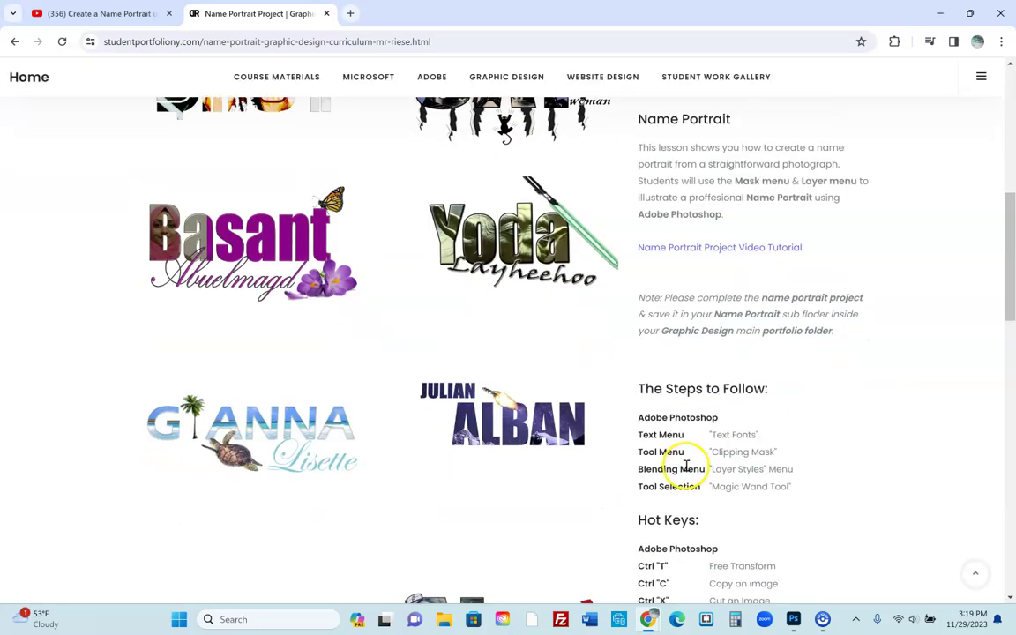
scroll(686, 464, "down", 2)
scroll(544, 442, "down", 2)
scroll(547, 444, "down", 1)
left_click(452, 169)
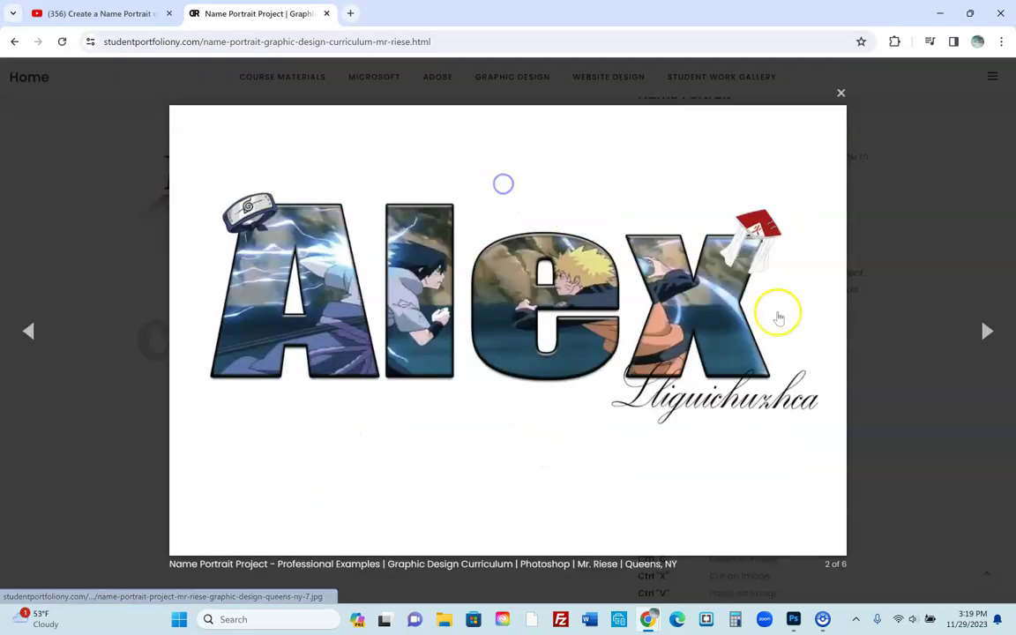
left_click(897, 319)
scroll(688, 379, "down", 2)
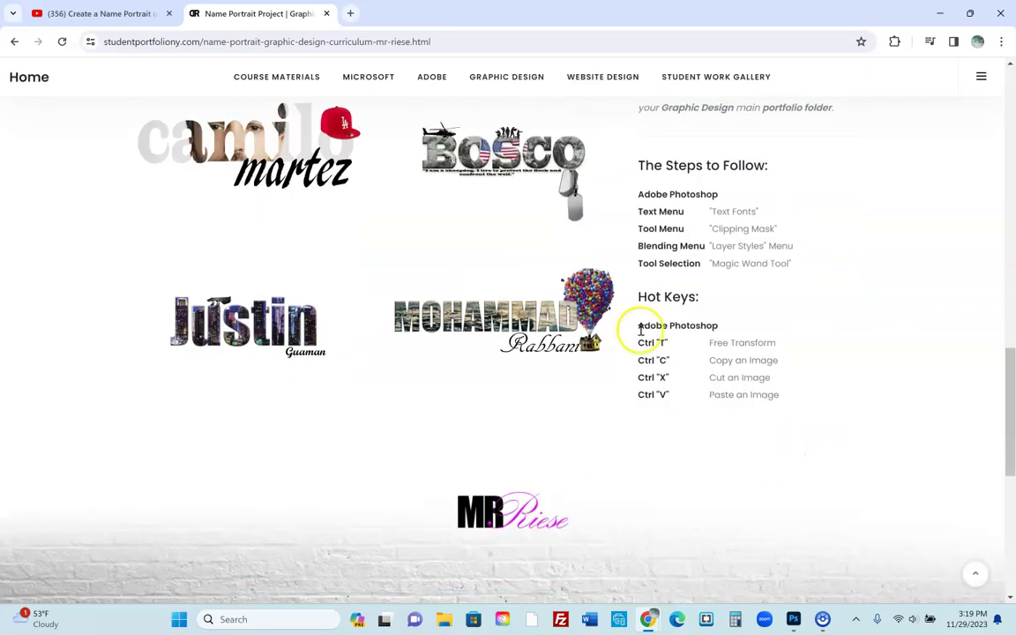
left_click(477, 146)
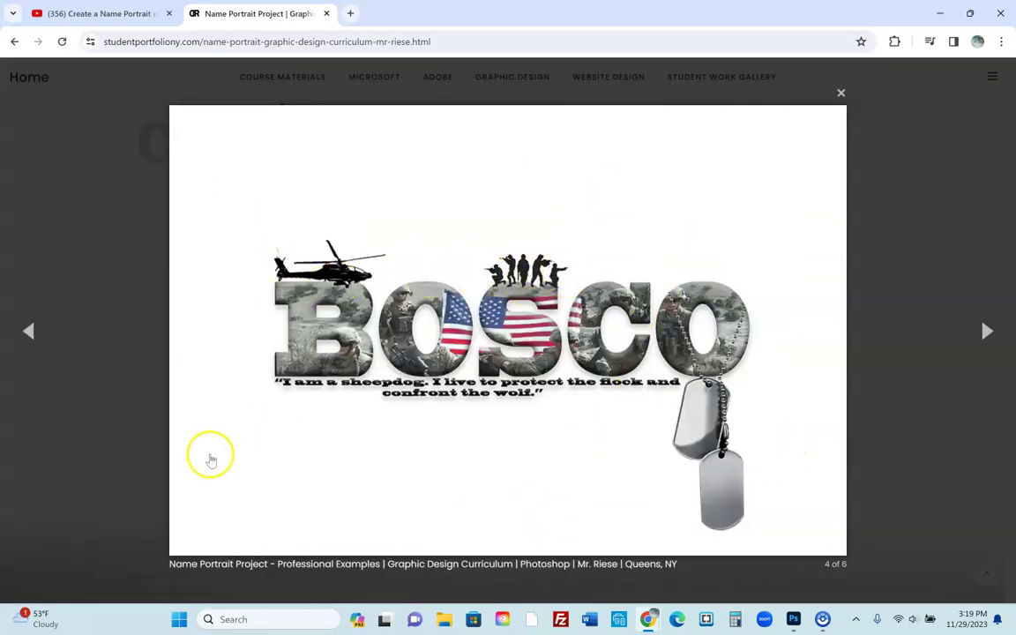
left_click(104, 445)
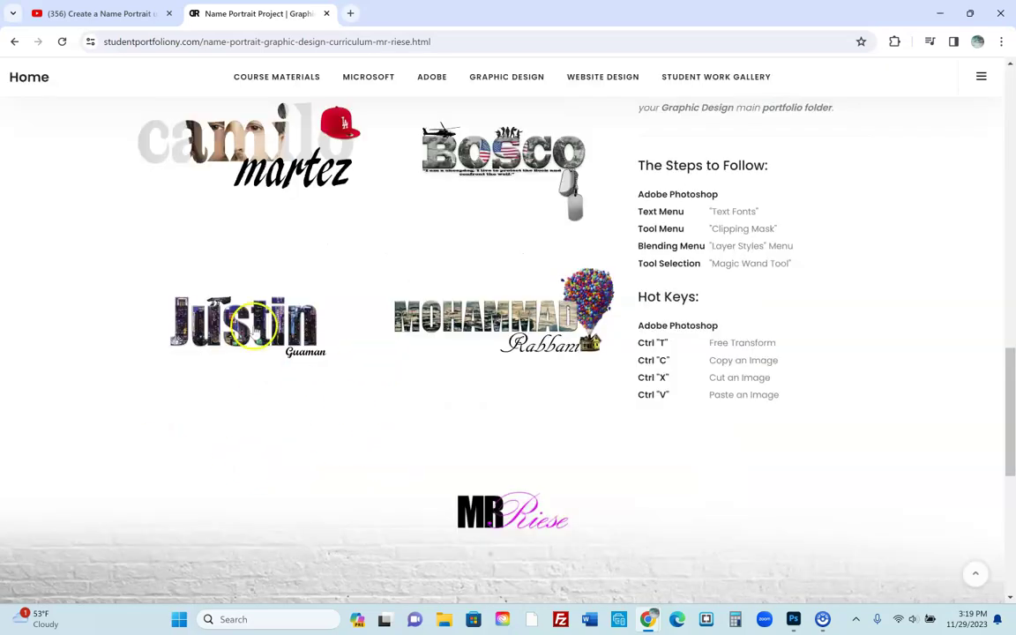
left_click(230, 298)
left_click(139, 289)
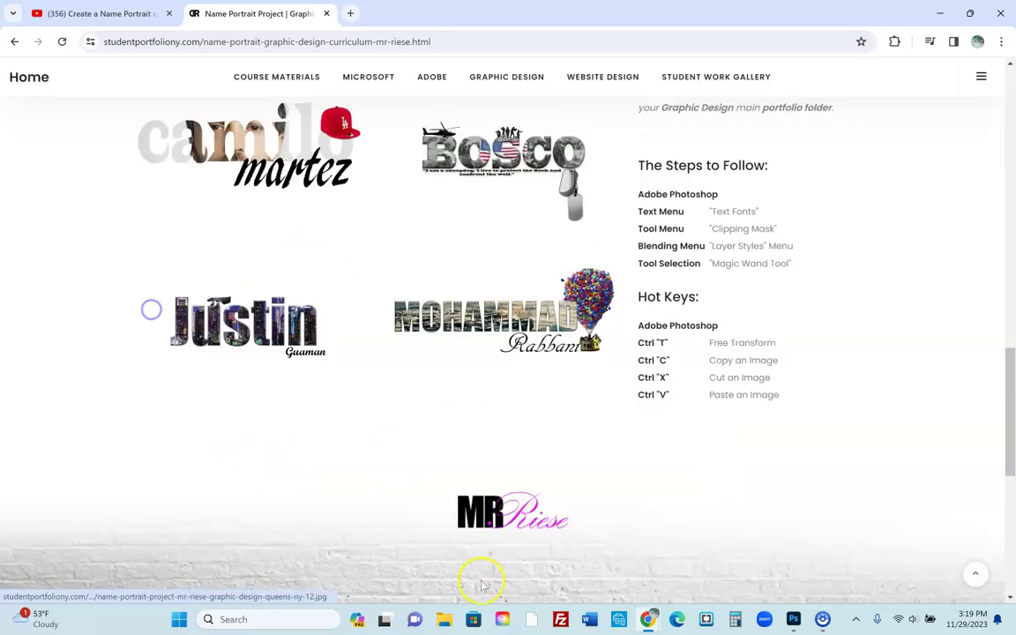
Copy the New York street-and-skyline photo from the Google Images results.
left_click(791, 620)
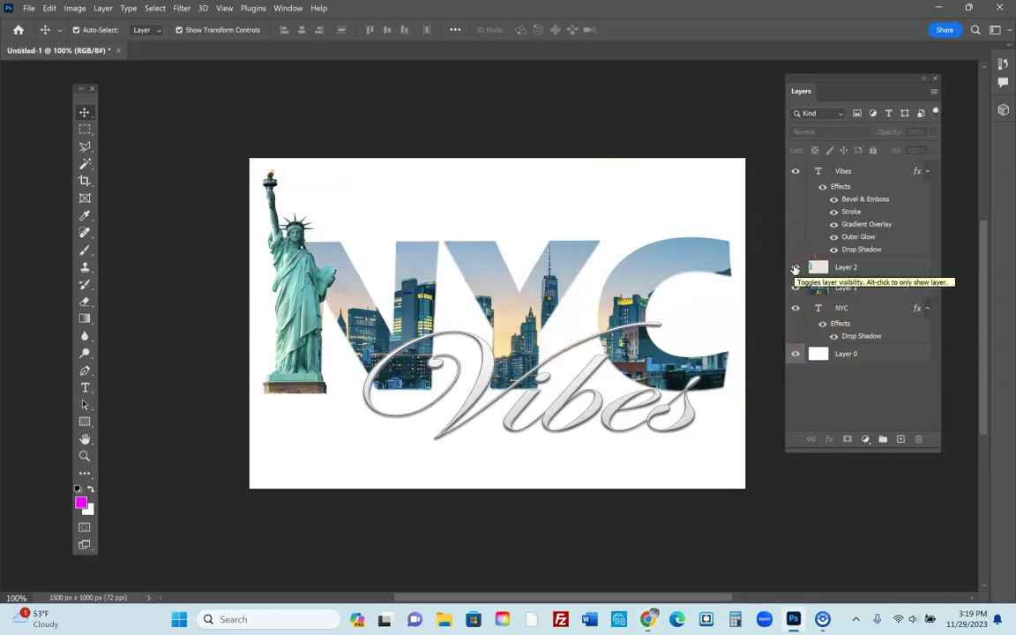
mouse_move(648, 620)
left_click(721, 578)
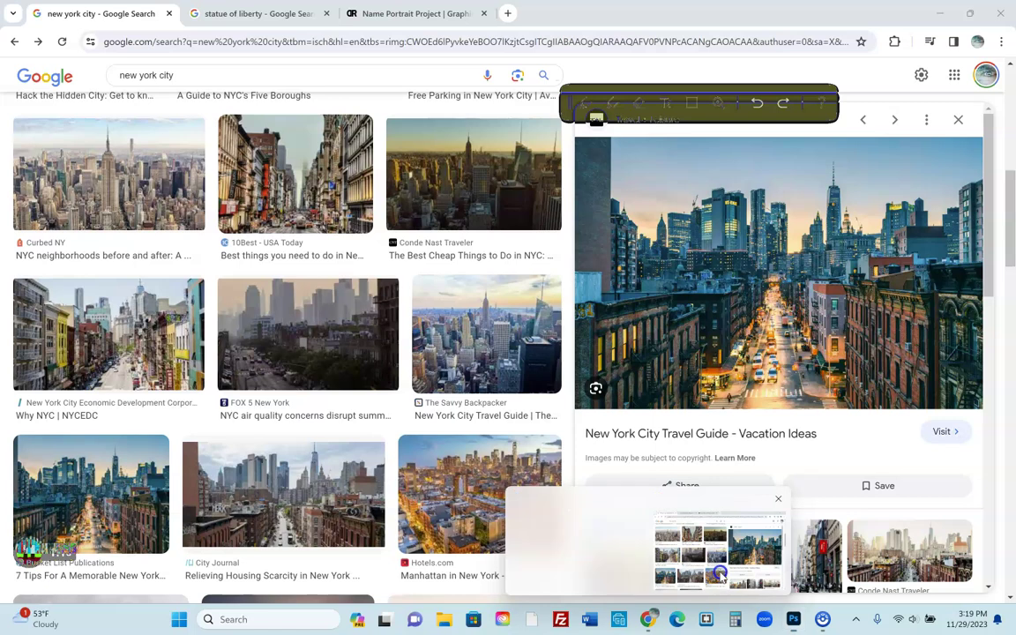
right_click(726, 269)
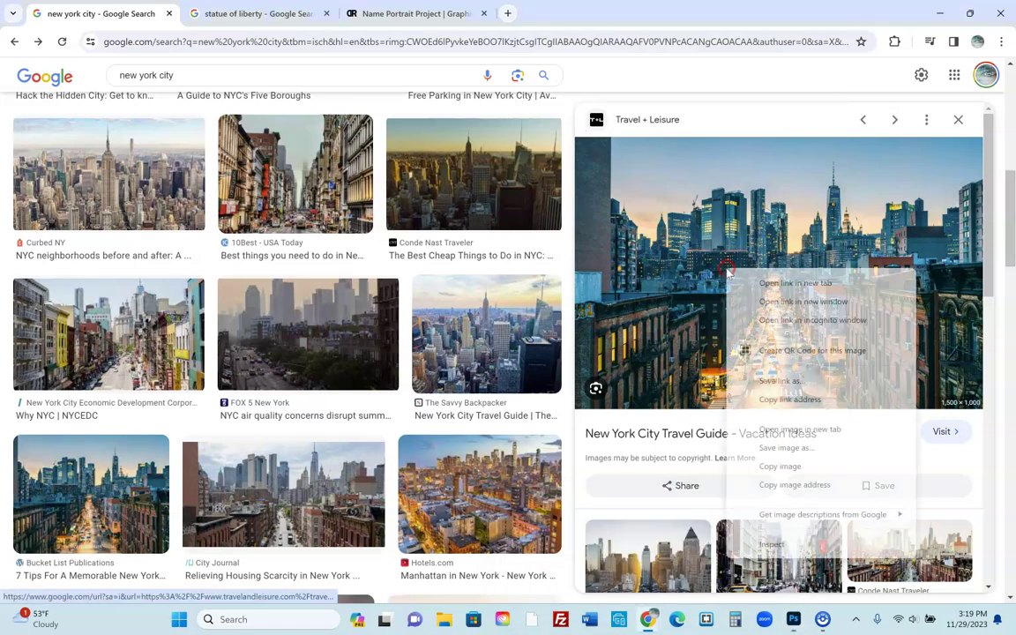
left_click(792, 467)
right_click(750, 284)
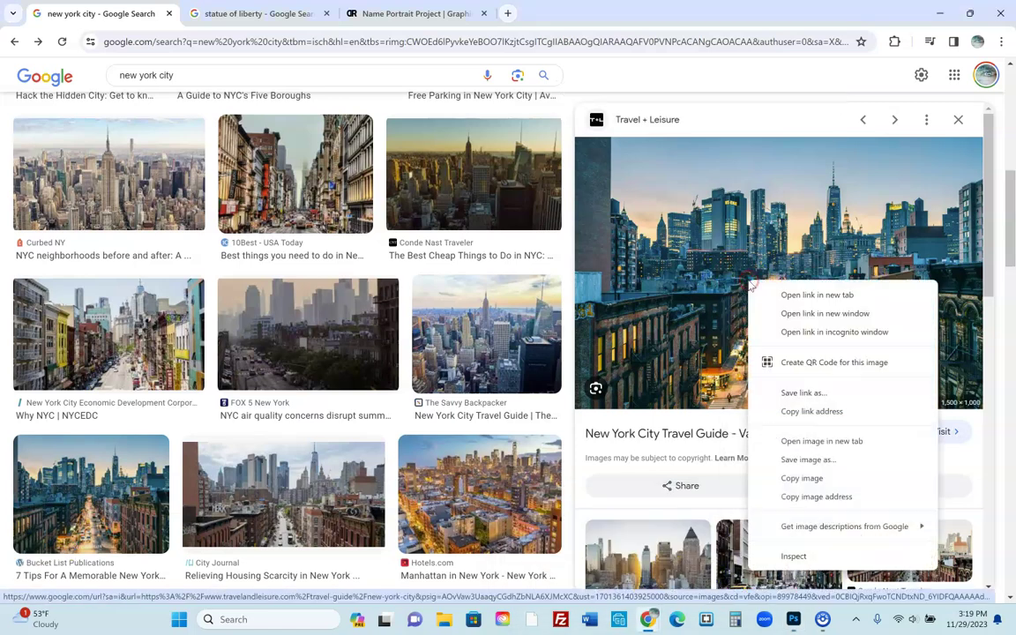
left_click(789, 479)
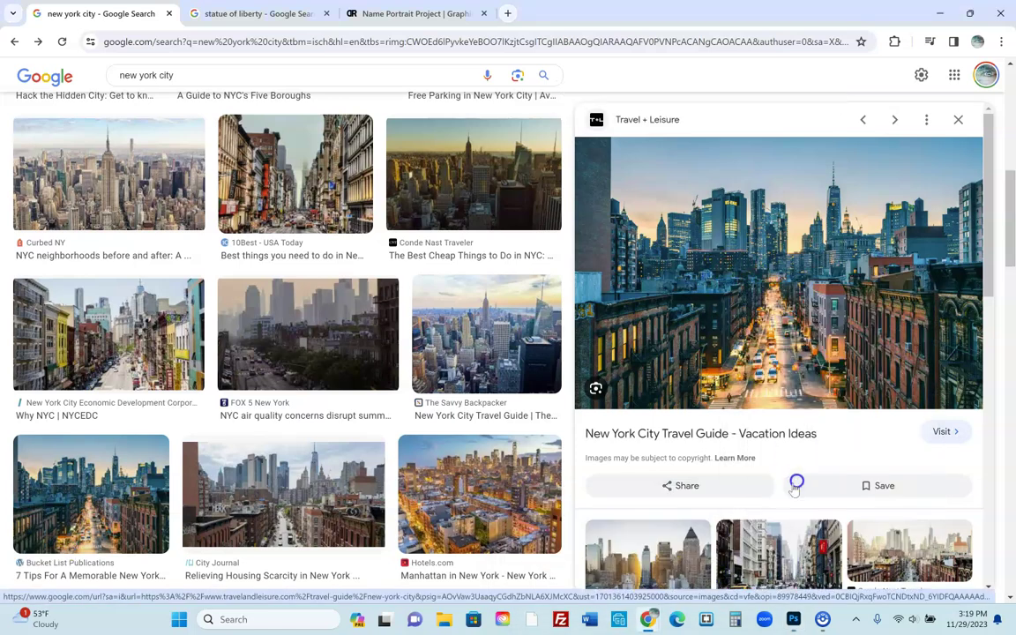
left_click(793, 619)
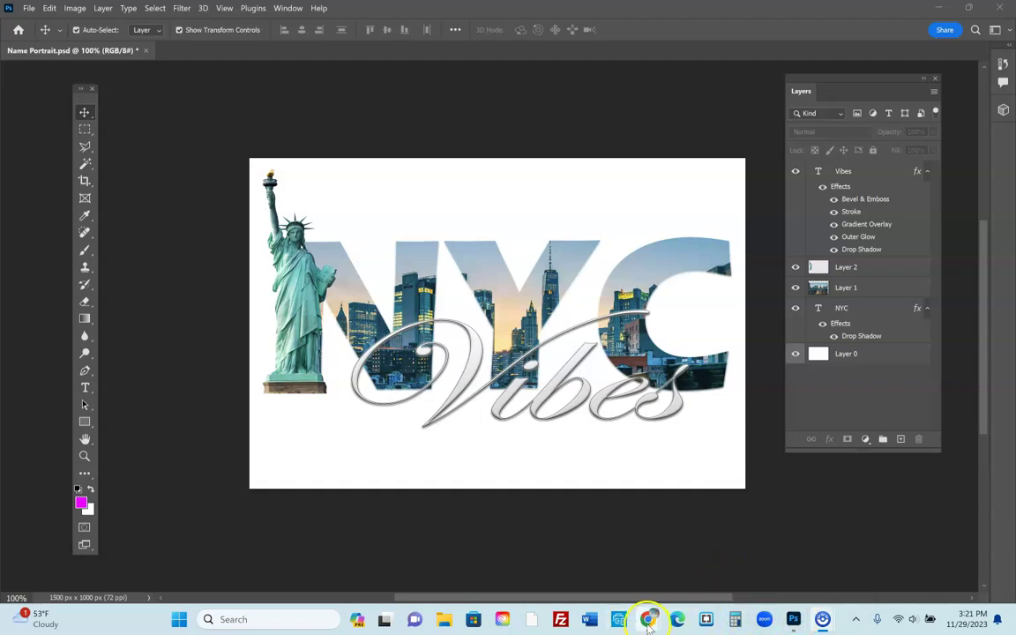
mouse_move(648, 619)
left_click(718, 542)
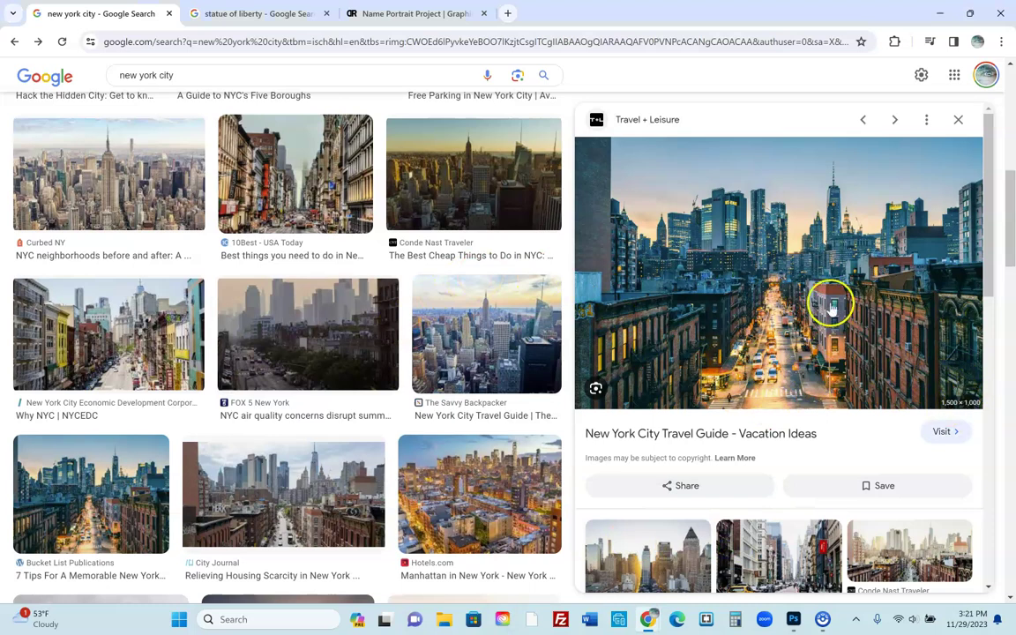
right_click(830, 302)
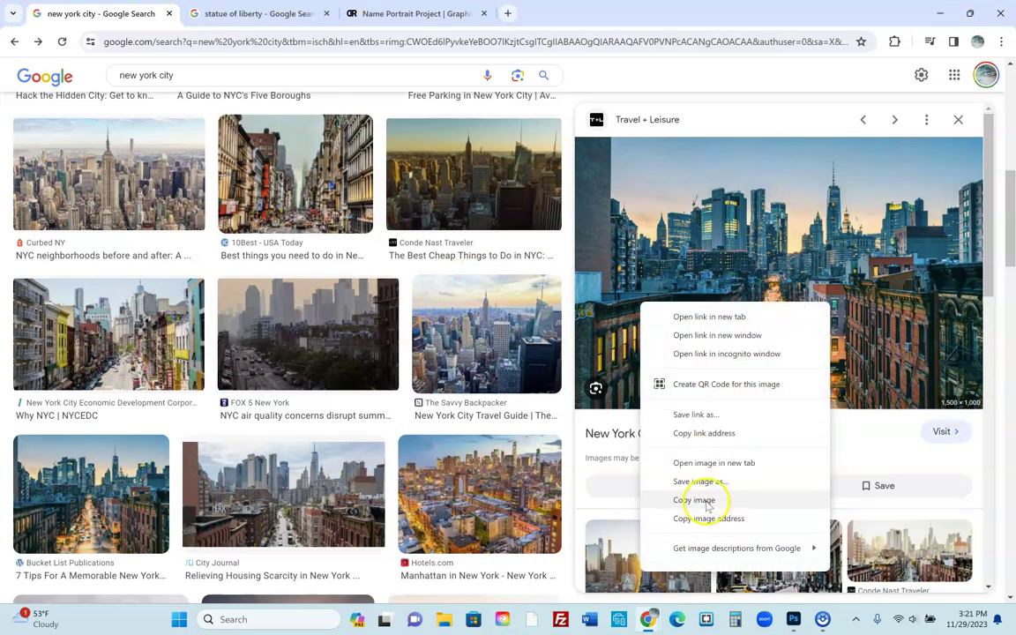
left_click(702, 501)
Create a new 1500×1000 blank document in Photoshop.
left_click(794, 620)
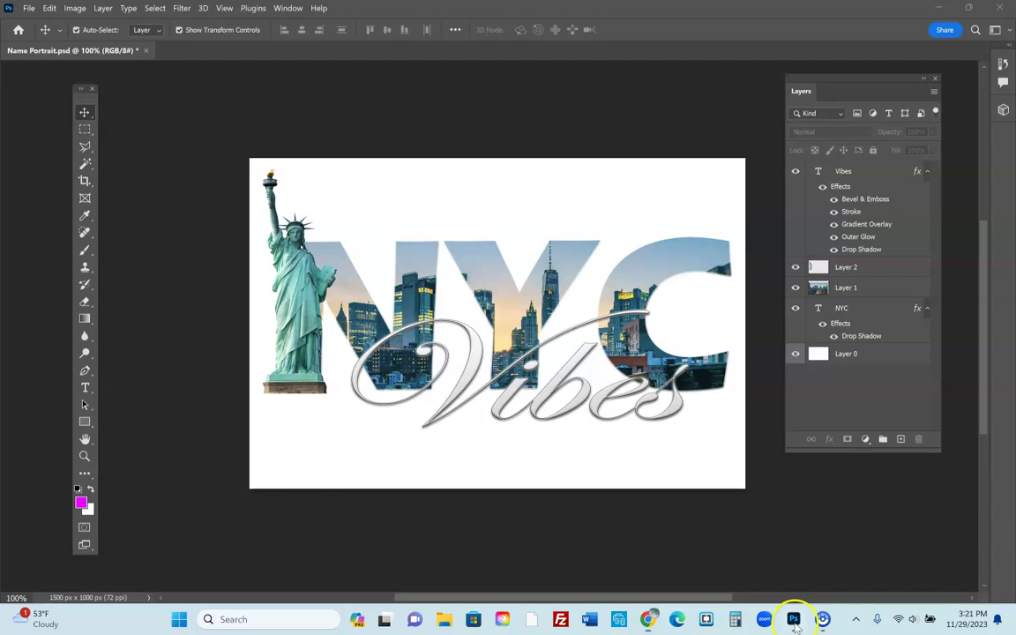
left_click(29, 8)
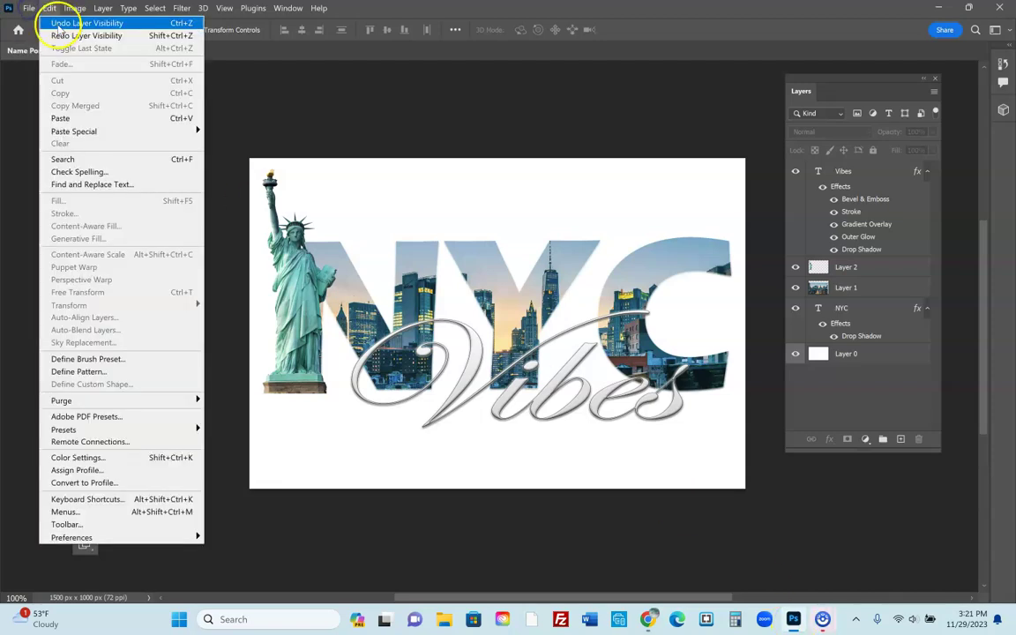
left_click(37, 22)
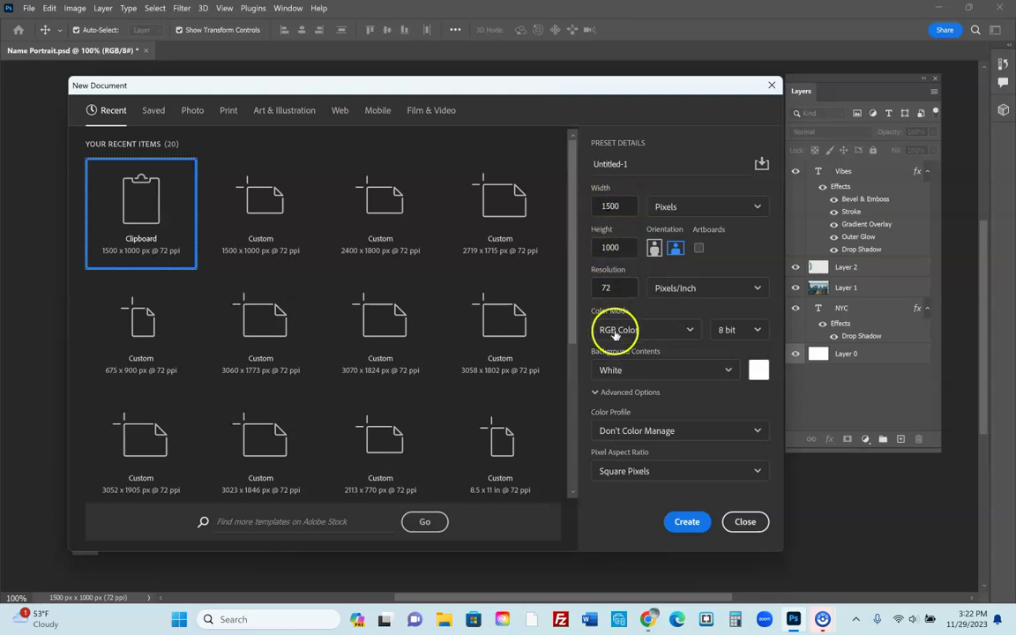
left_click(688, 527)
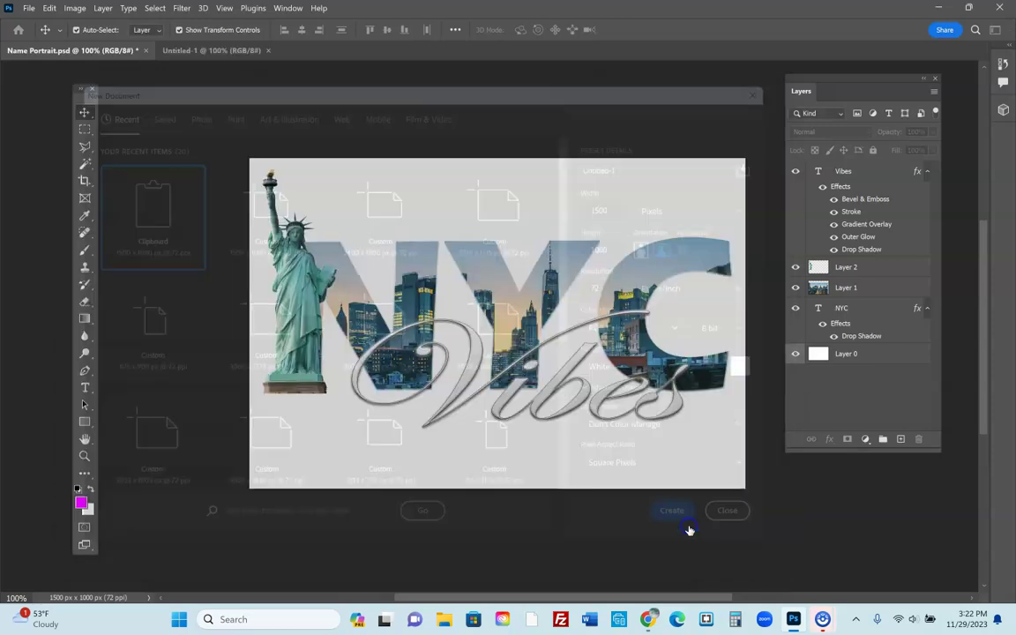
Paste the copied city photo as Layer 1 and commit it.
left_click(50, 9)
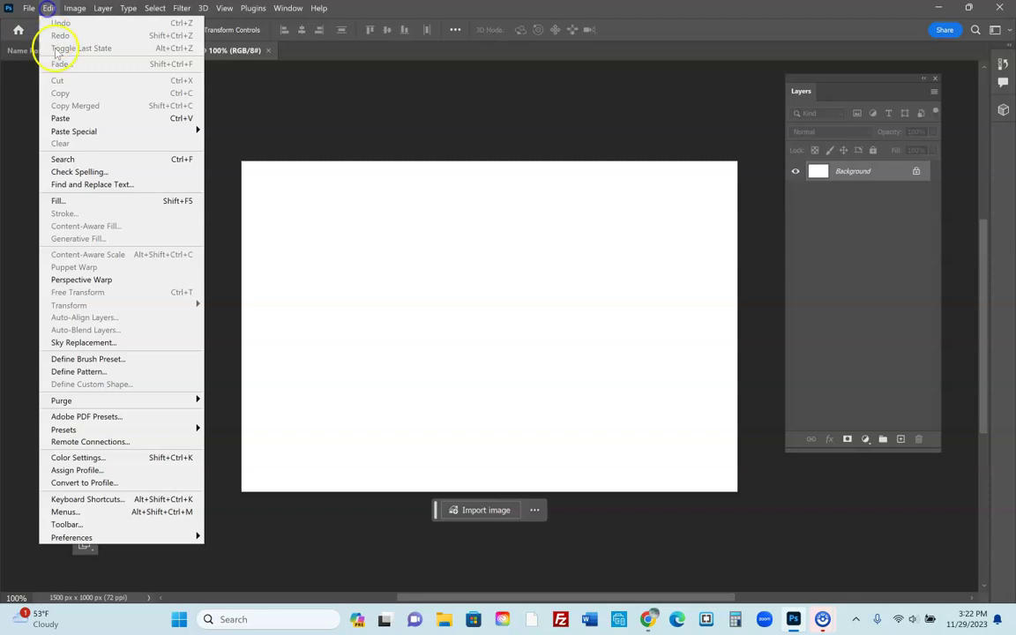
left_click(60, 119)
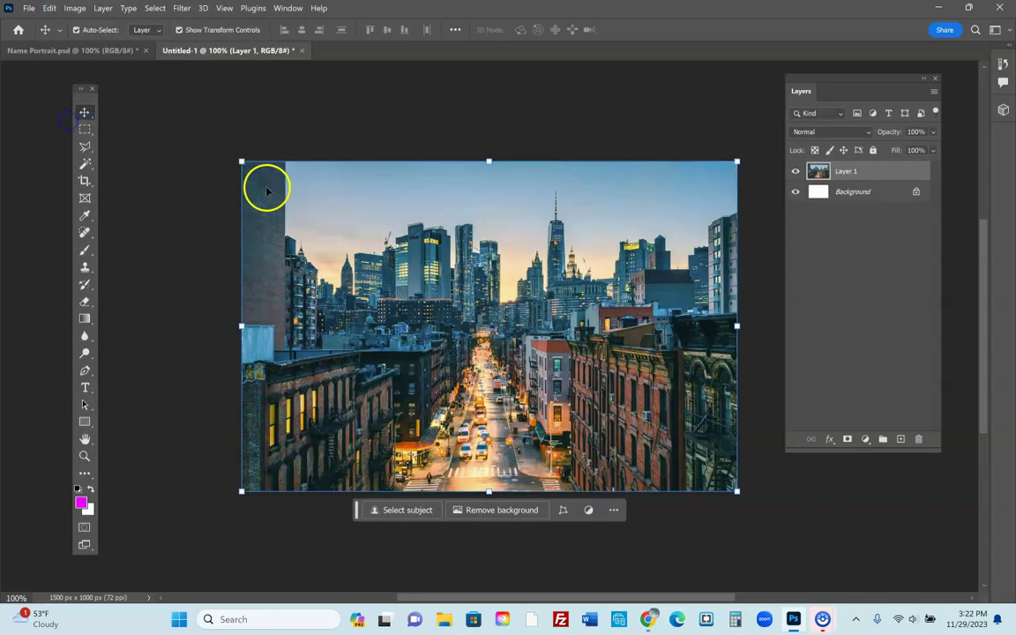
left_click(455, 118)
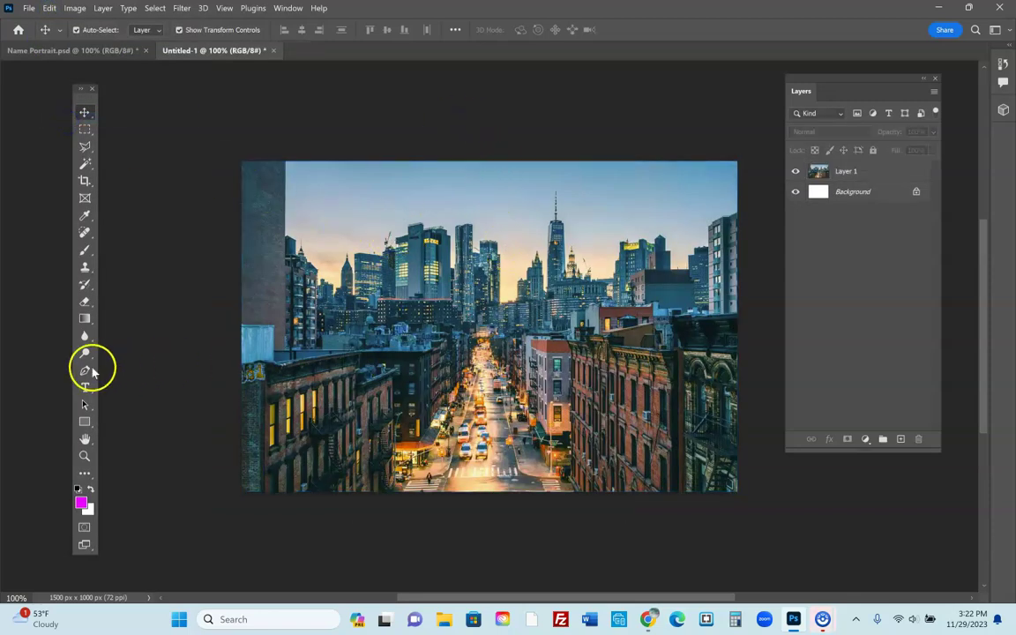
Replace the placeholder text with black NYC in Edwardian Script ITC.
left_click(86, 388)
left_click(290, 316)
left_click(314, 312)
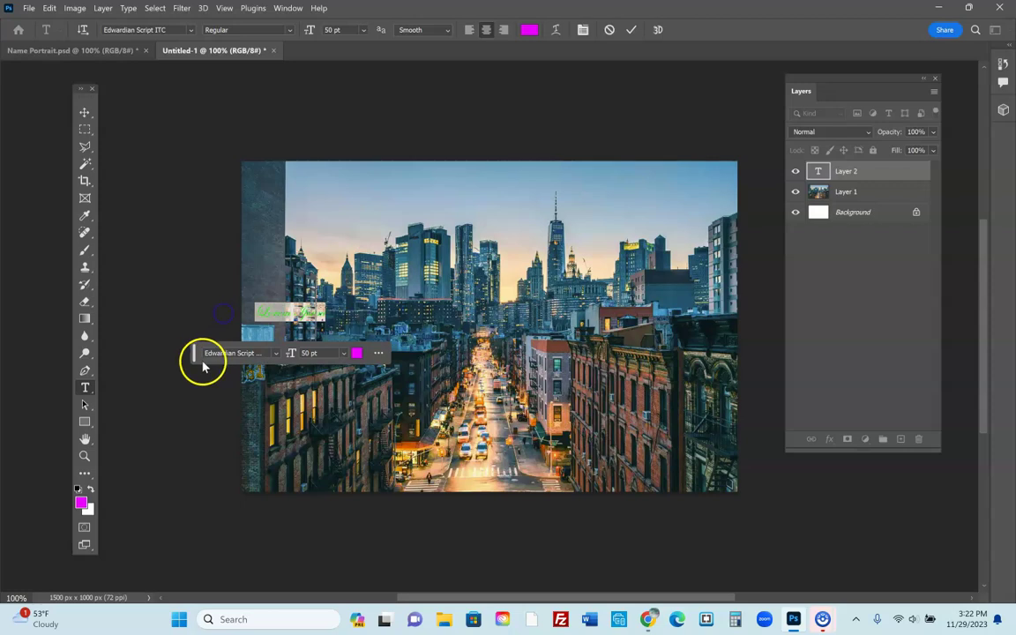
left_click_drag(195, 353, 319, 546)
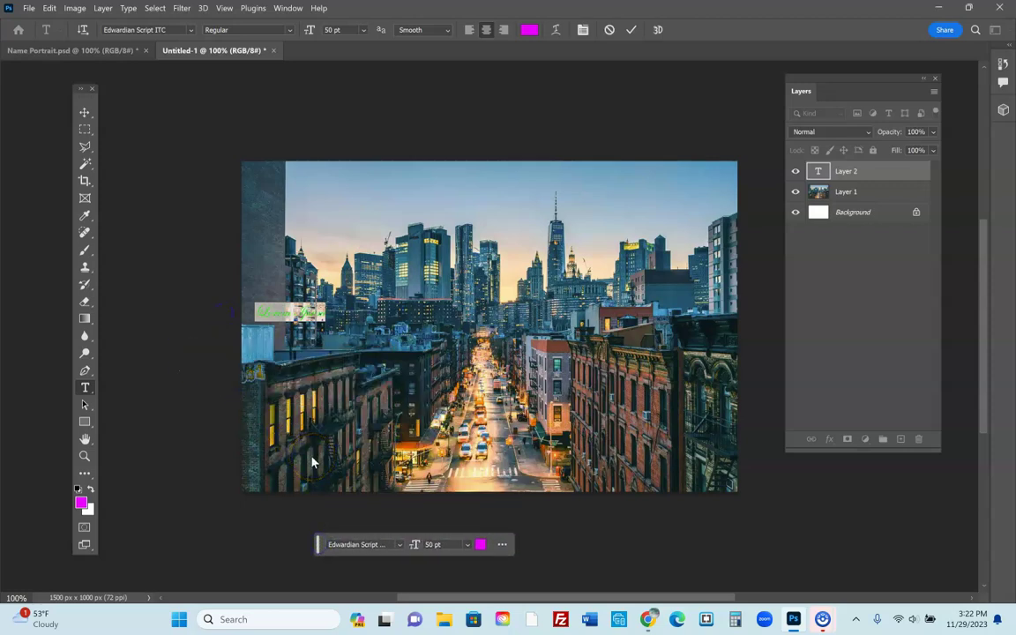
key("BackSpace")
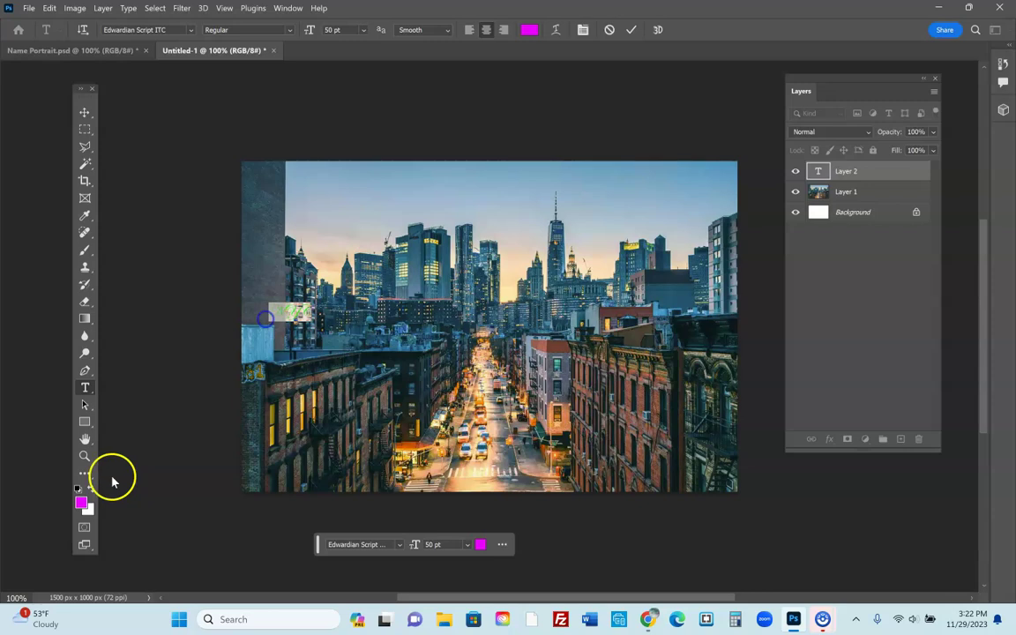
left_click(81, 503)
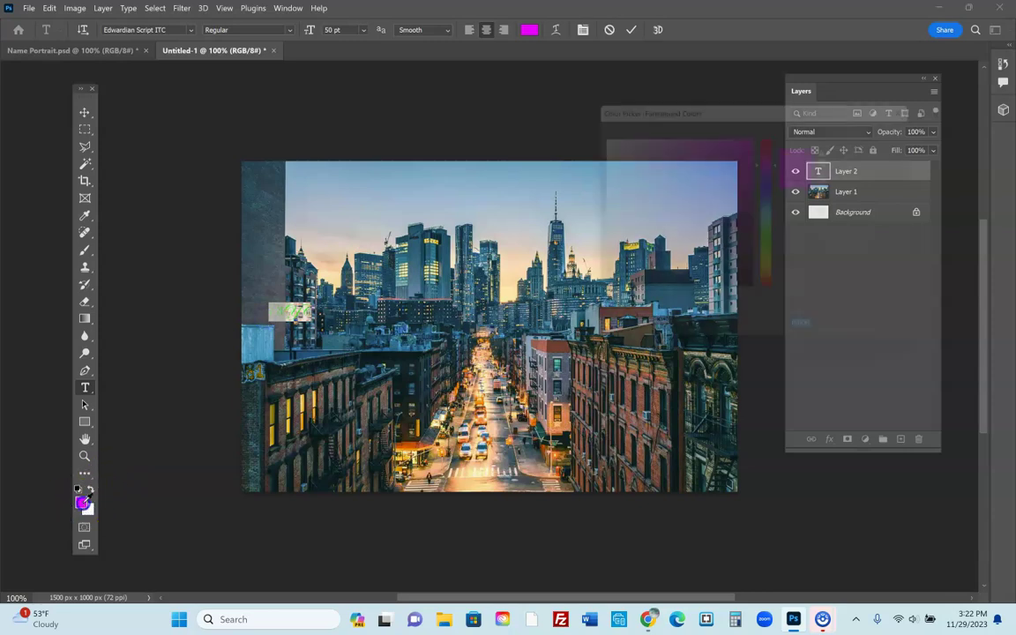
left_click_drag(670, 205, 569, 299)
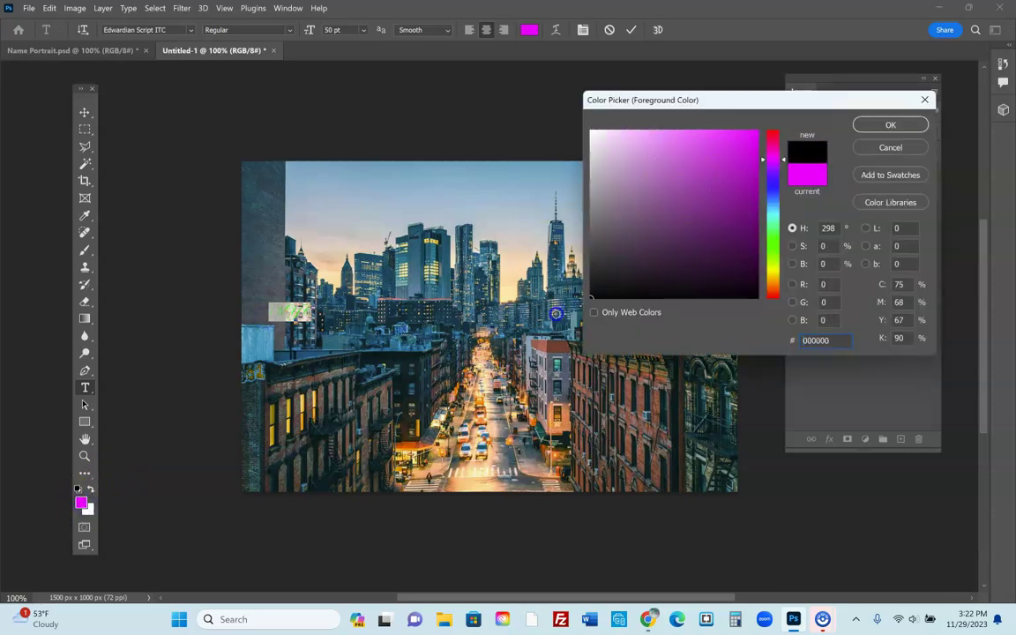
left_click(886, 126)
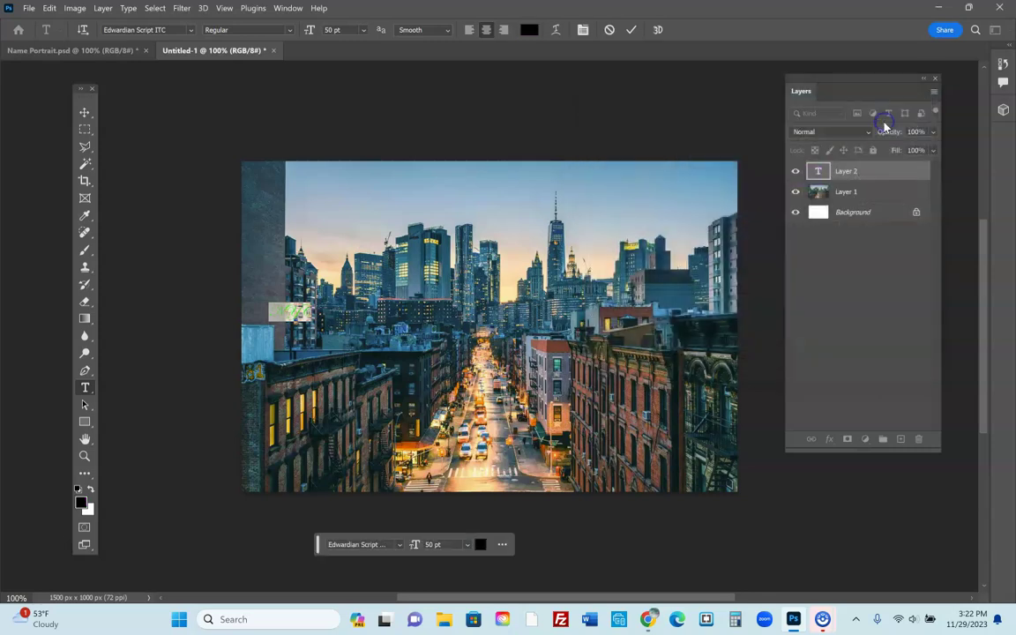
left_click(84, 112)
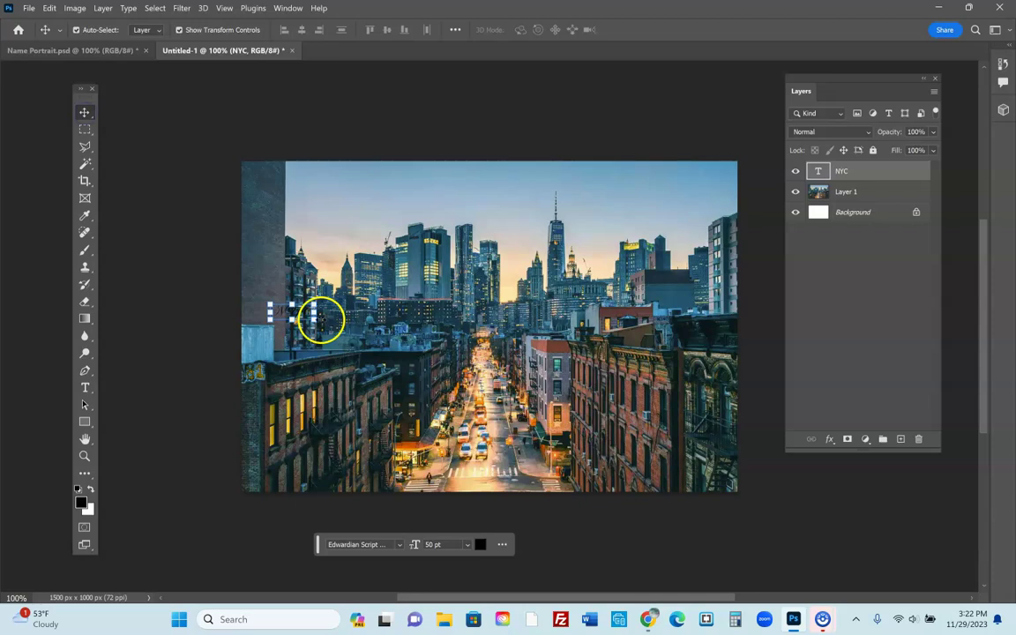
Enlarge NYC to about 327 pt and centre it over the skyline.
left_click_drag(313, 322, 563, 426)
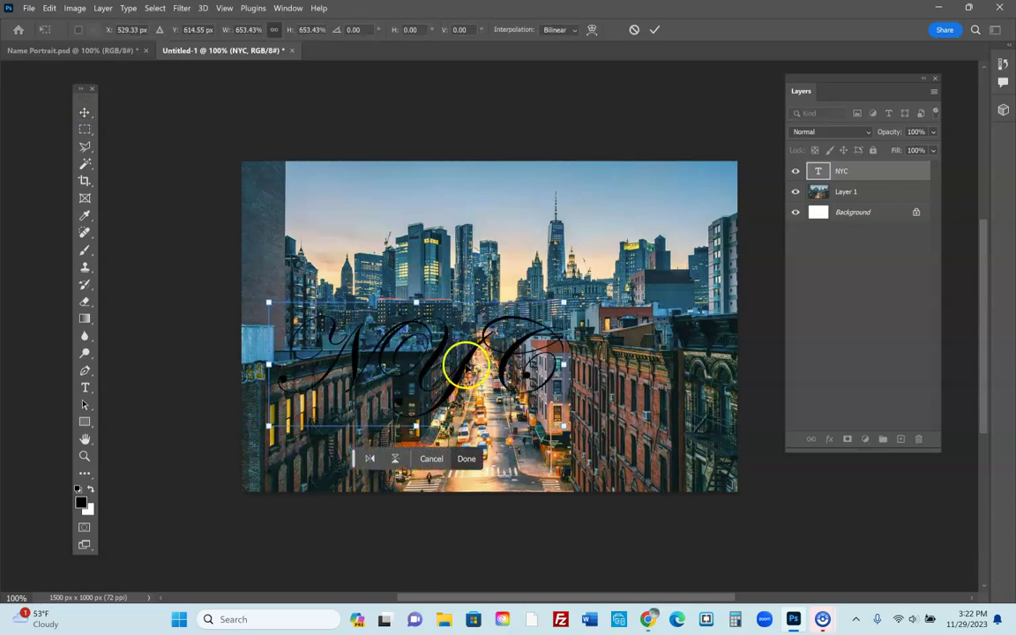
left_click_drag(470, 356, 538, 220)
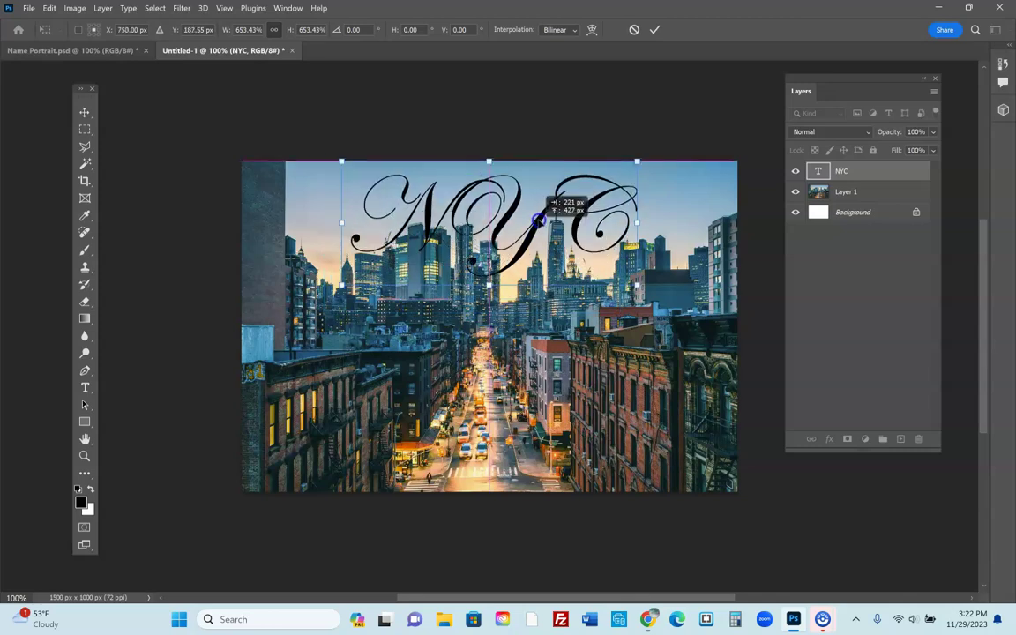
left_click_drag(540, 221, 521, 305)
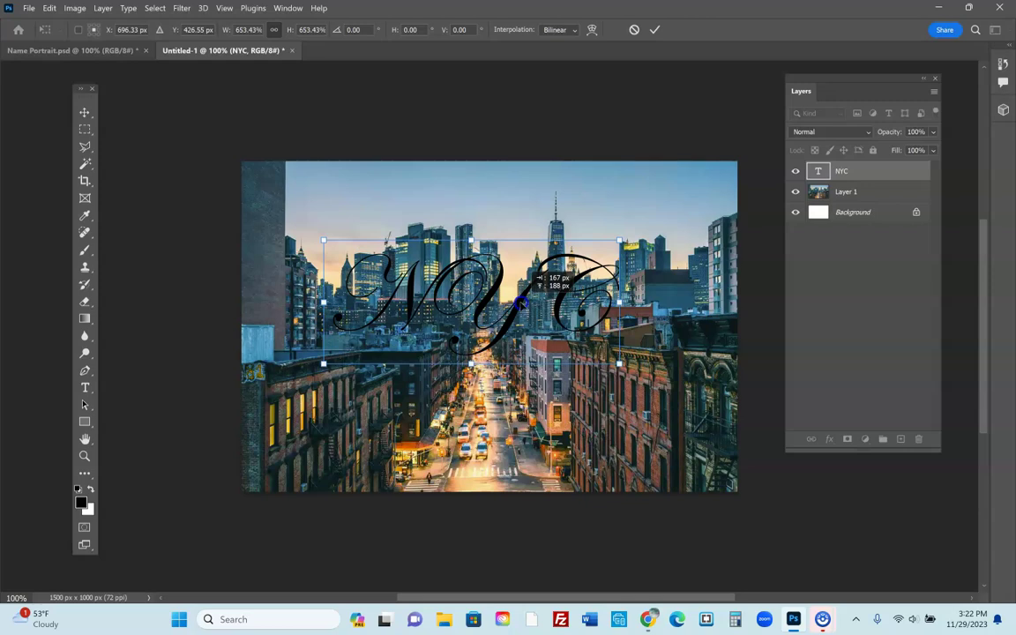
left_click(85, 388)
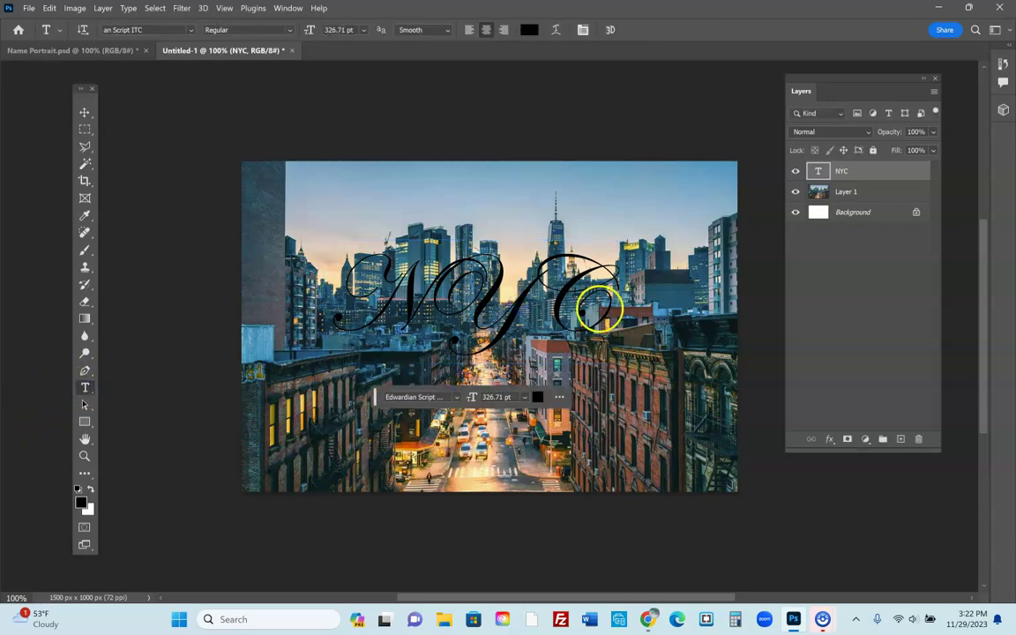
double_click(603, 303)
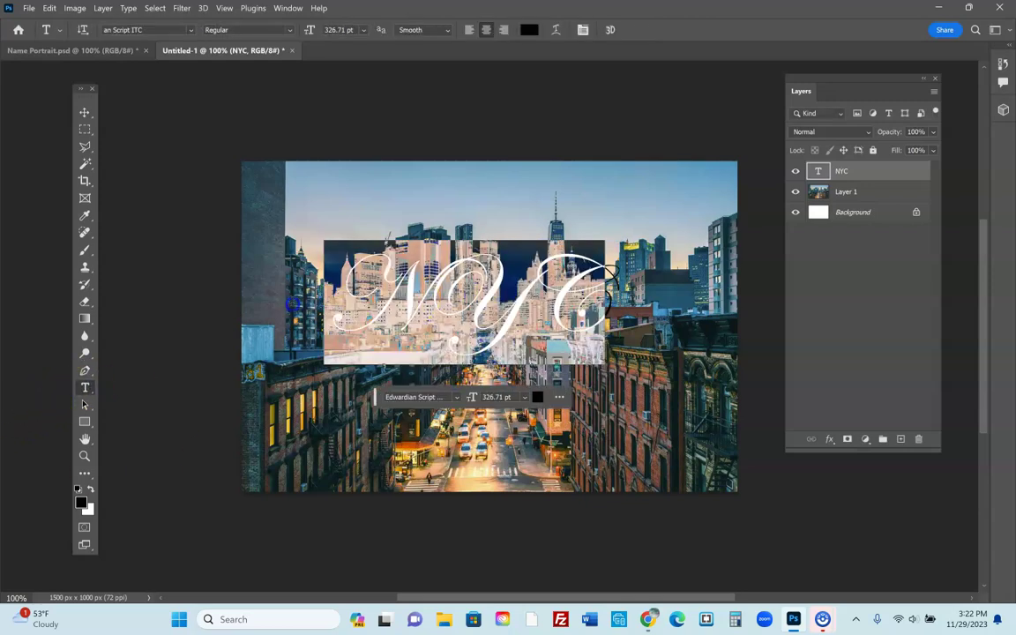
Change the NYC font to Eras Bold ITC.
left_click(193, 32)
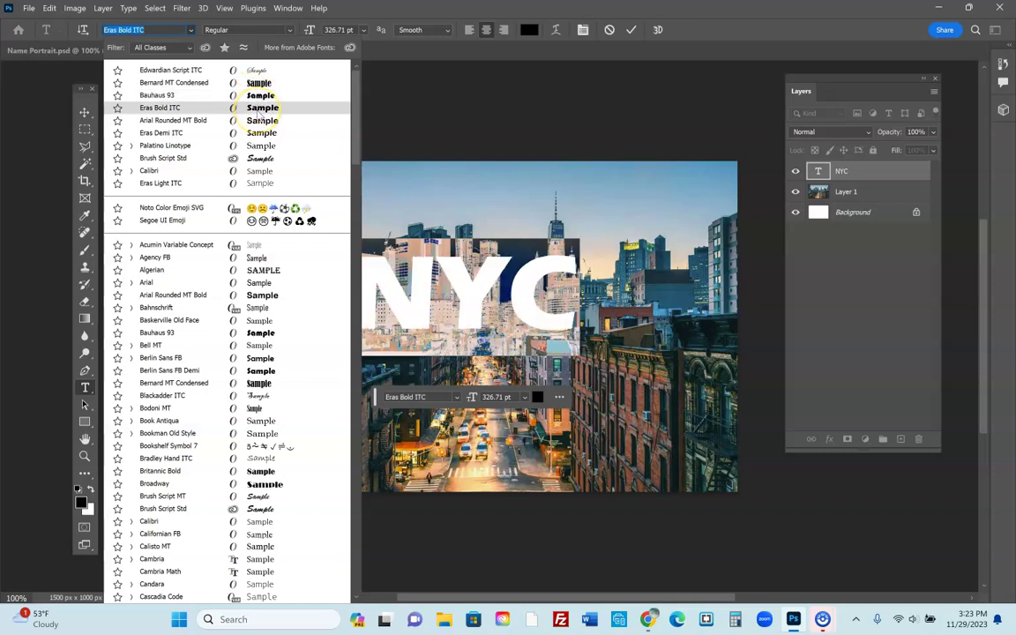
left_click(258, 112)
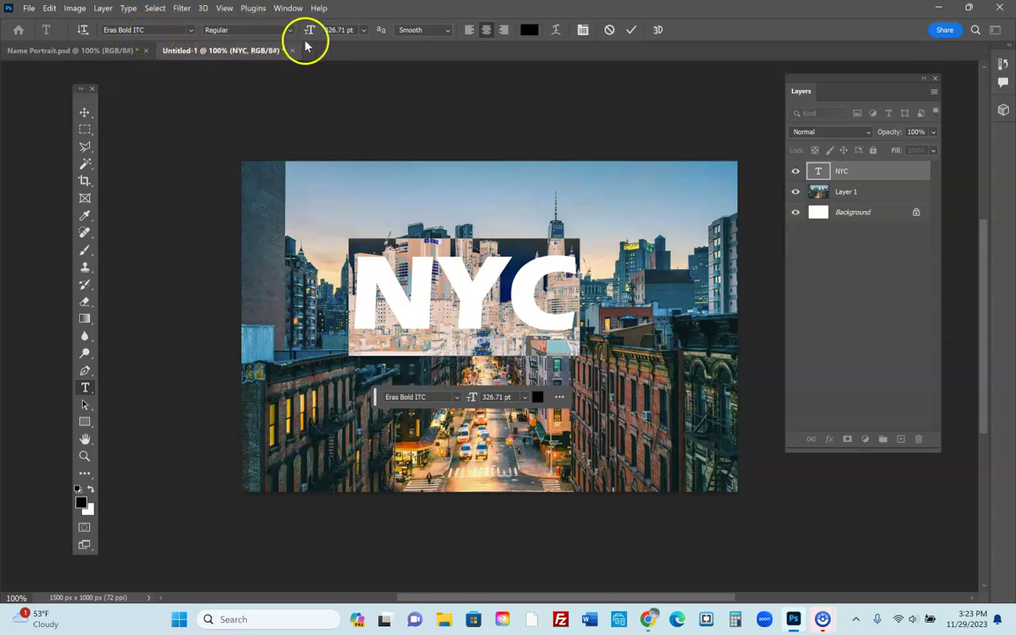
left_click(84, 112)
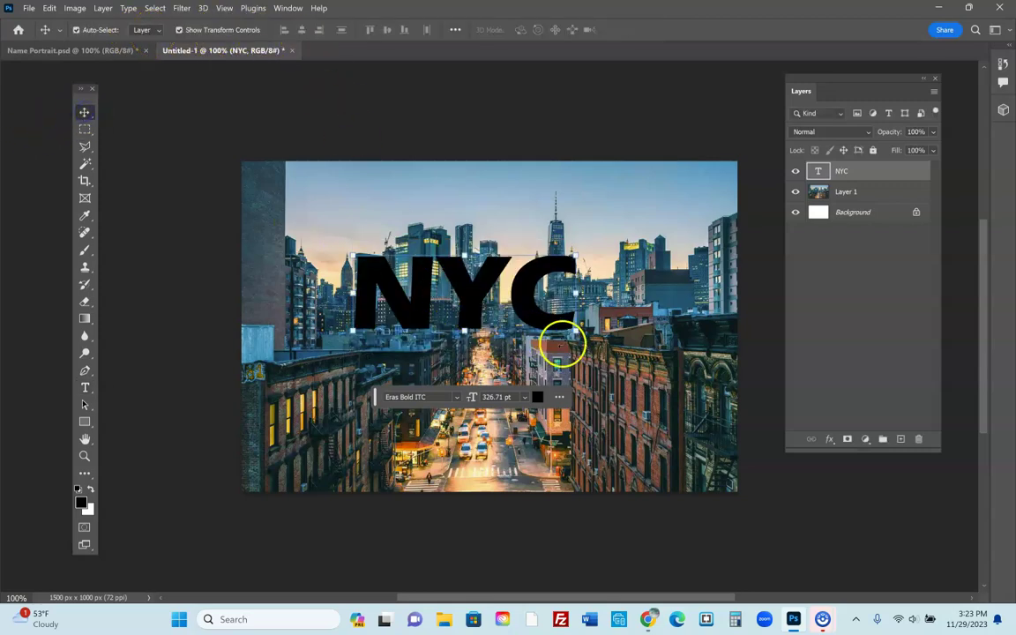
Scale NYC up to span nearly the full width of the photo.
left_click_drag(582, 339, 714, 417)
key("ctrl+t")
left_click_drag(468, 314, 247, 167)
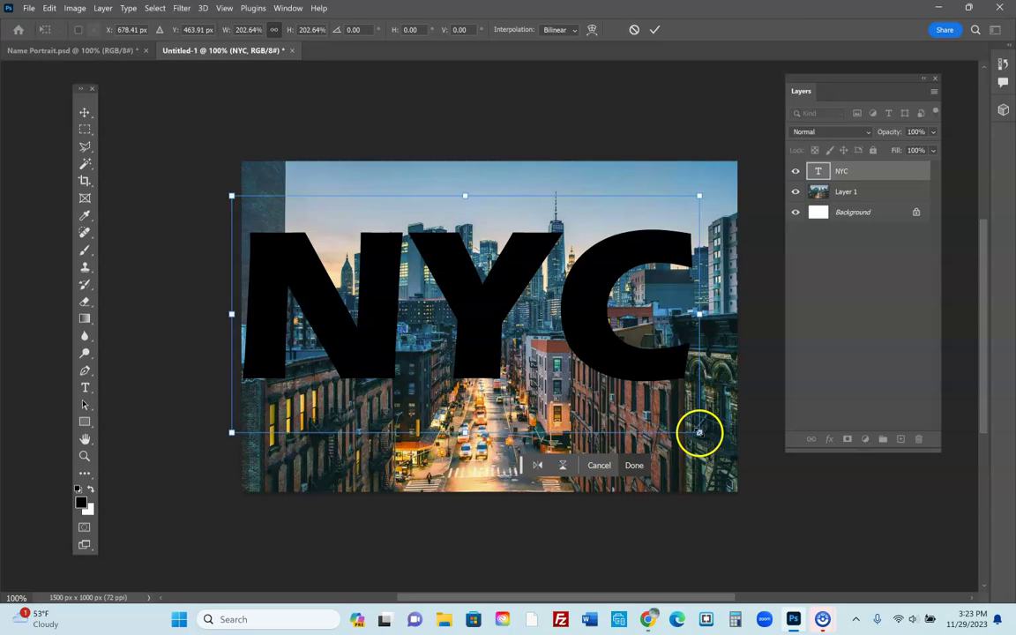
left_click_drag(698, 432, 732, 464)
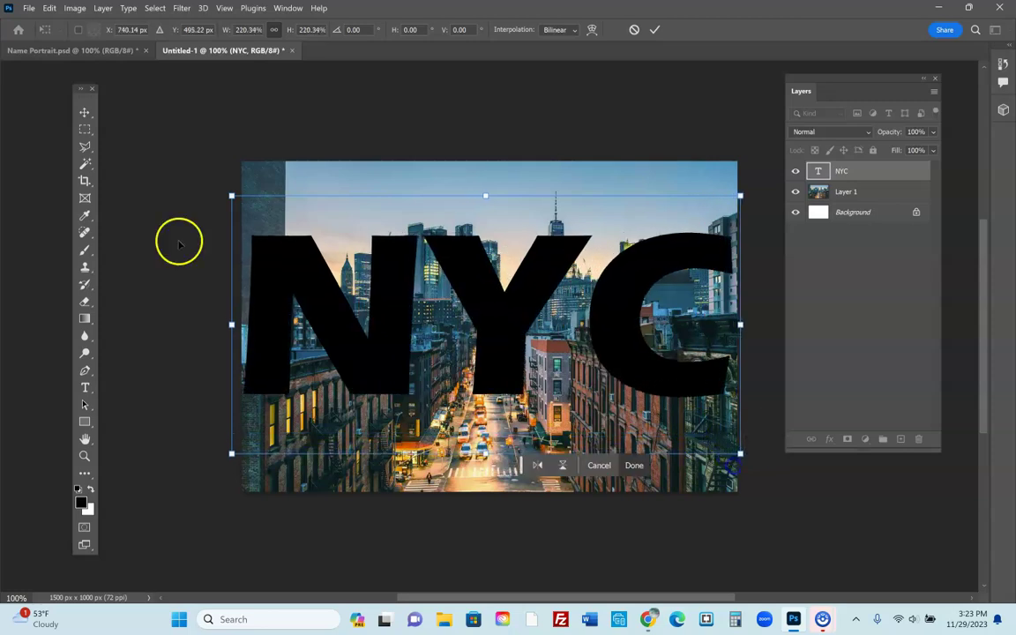
left_click(85, 112)
left_click(370, 119)
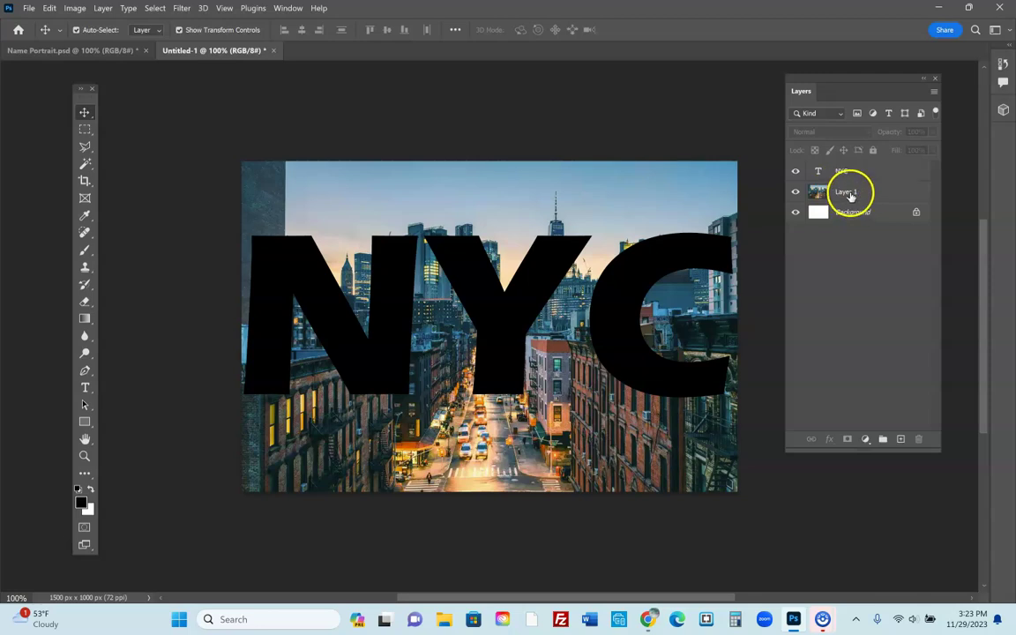
Rename Layer 1 to City, move it above NYC, and set it to Screen.
double_click(849, 193)
type("City")
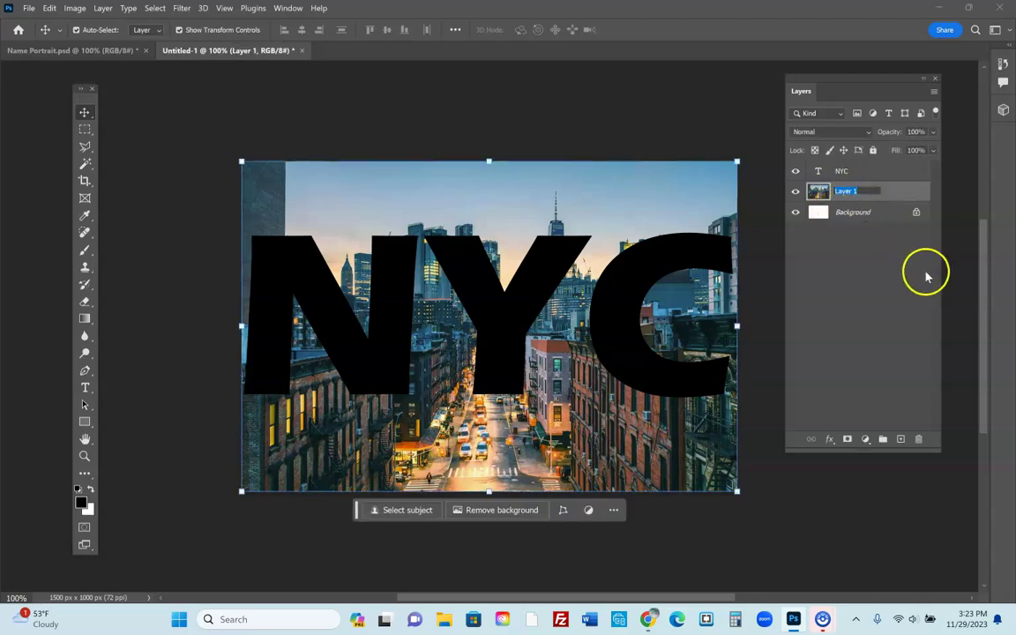
left_click(876, 289)
left_click_drag(840, 205, 856, 166)
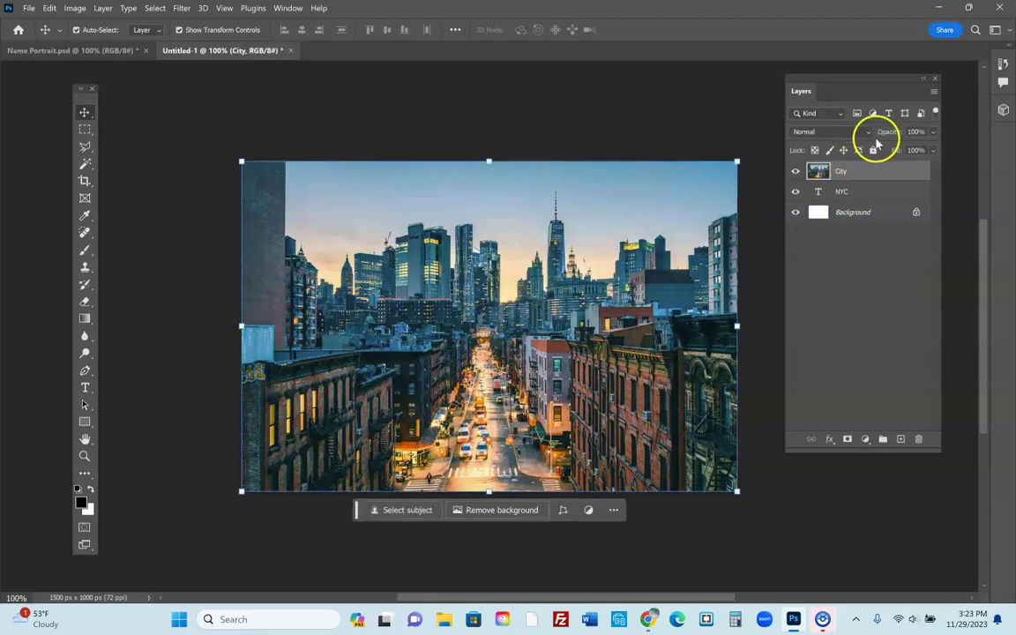
left_click(870, 134)
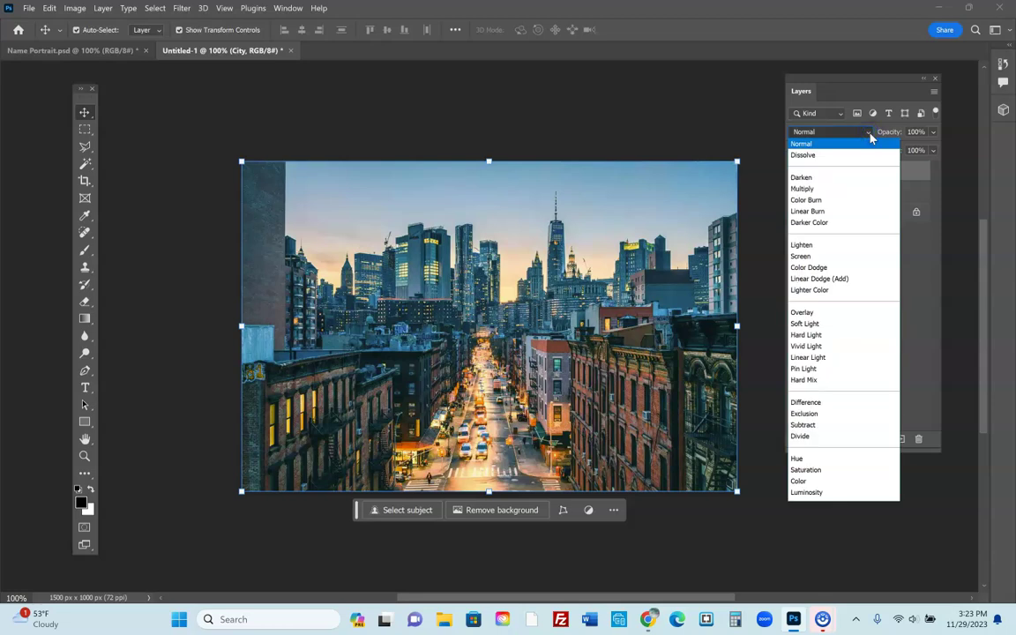
left_click(812, 263)
Reposition the city photo and enlarge it to about 136% within the letters.
mouse_move(643, 281)
left_mouse_down()
mouse_move(660, 319)
mouse_move(614, 317)
mouse_move(576, 348)
left_mouse_up()
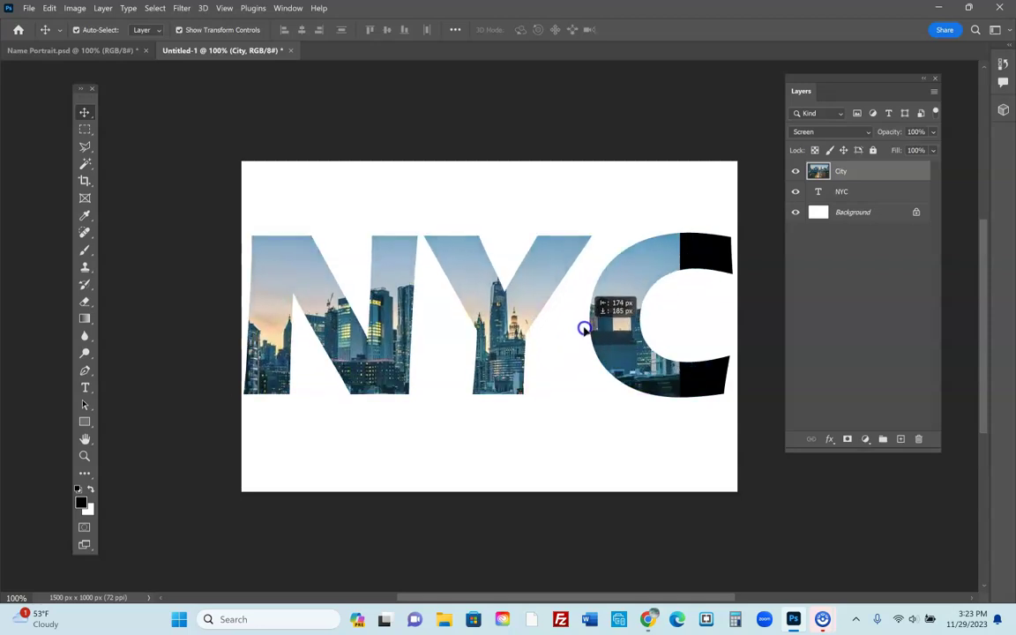
left_click_drag(576, 347, 650, 345)
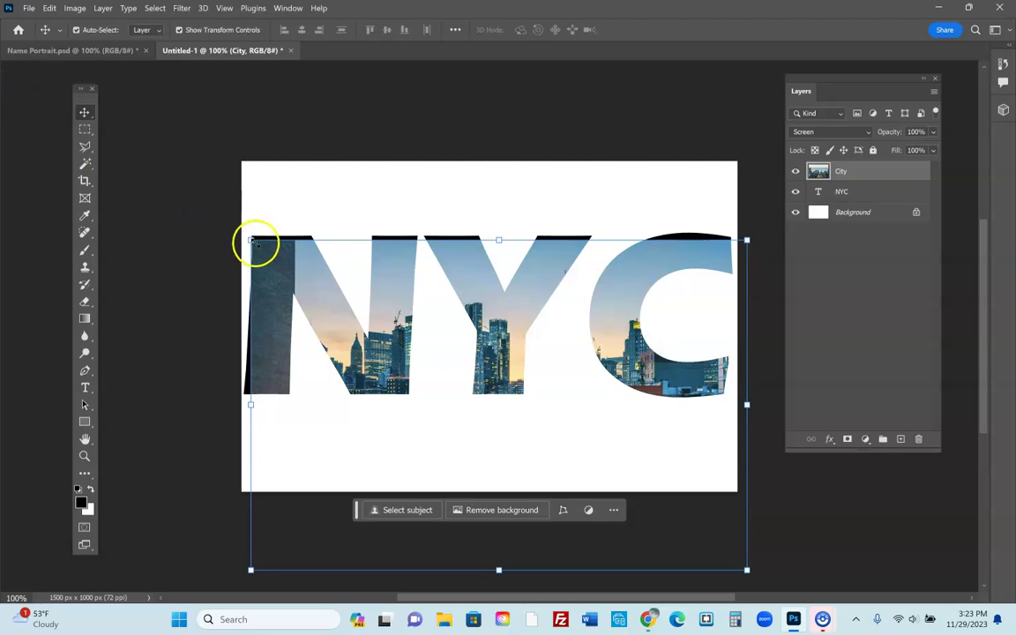
left_click_drag(250, 239, 72, 120)
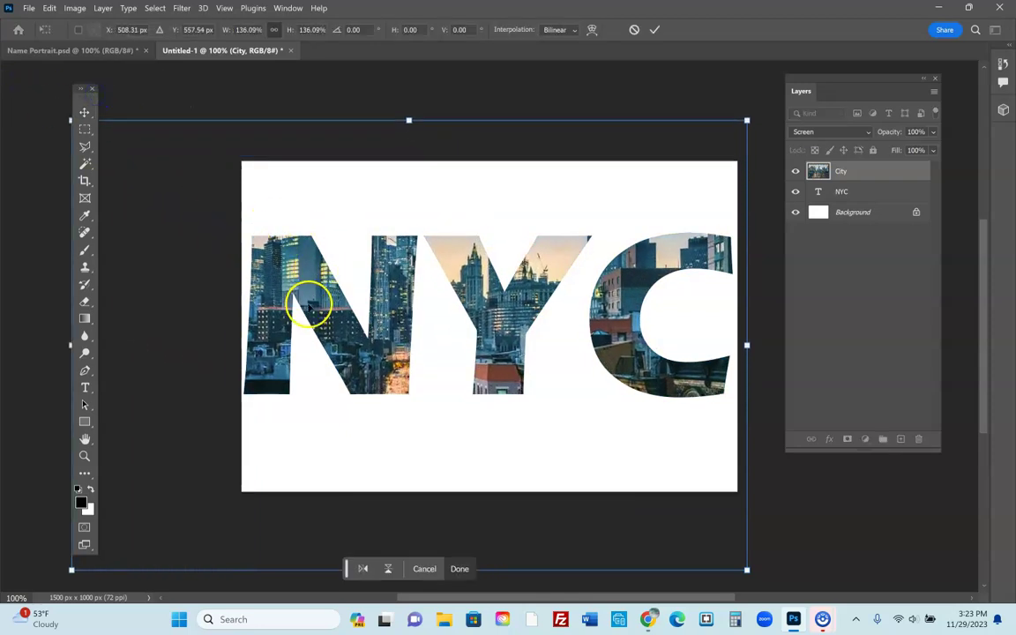
mouse_move(283, 280)
left_mouse_down()
mouse_move(303, 181)
mouse_move(288, 328)
left_mouse_up()
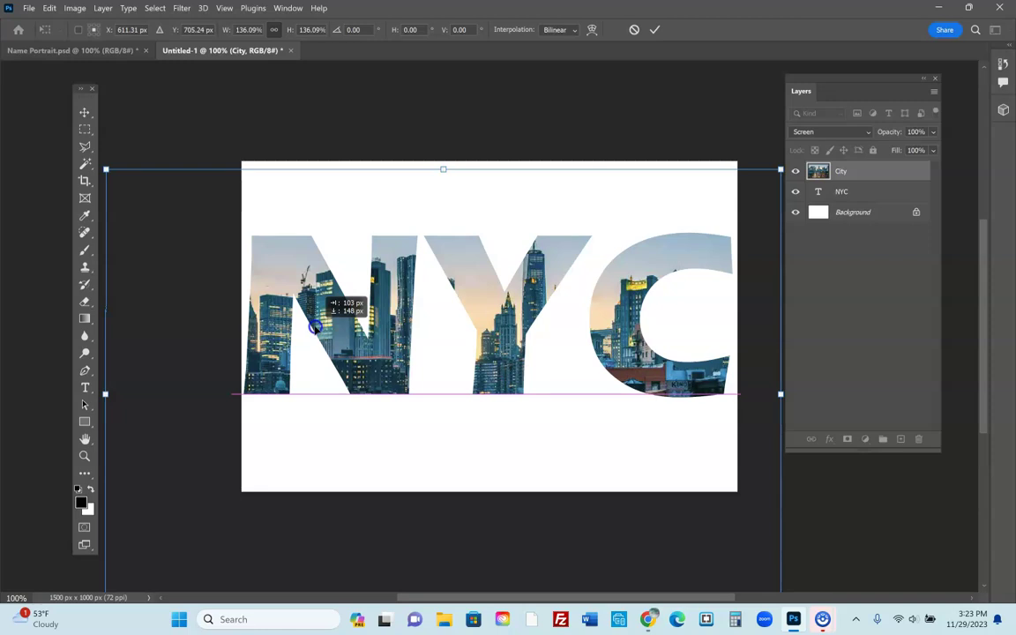
mouse_move(288, 328)
left_mouse_down()
mouse_move(315, 261)
mouse_move(256, 311)
mouse_move(256, 337)
mouse_move(278, 327)
mouse_move(259, 337)
left_mouse_up()
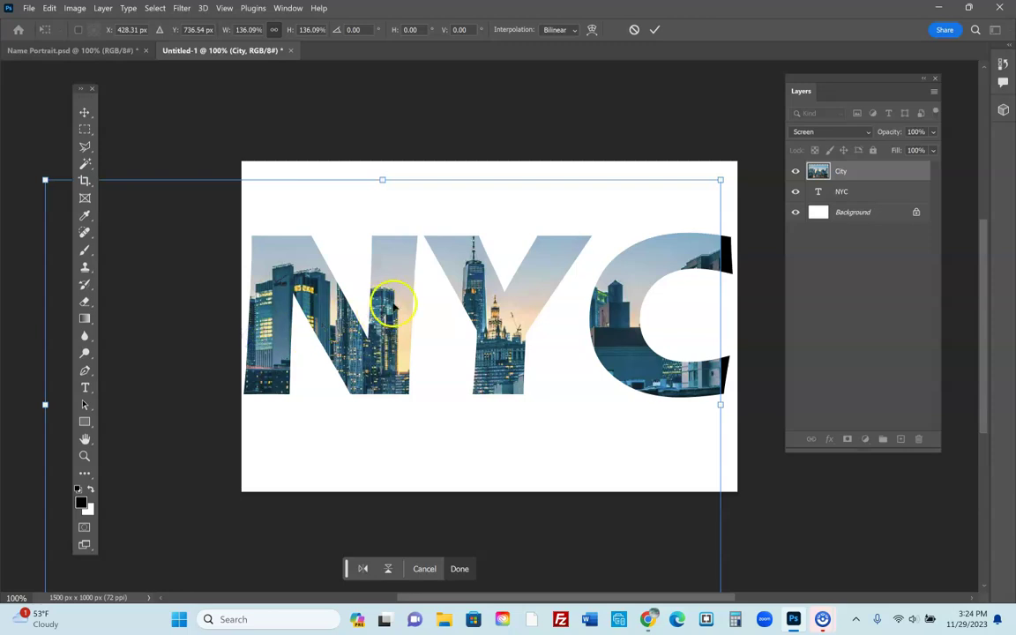
mouse_move(485, 334)
left_mouse_down()
mouse_move(519, 297)
mouse_move(565, 295)
mouse_move(564, 236)
left_mouse_up()
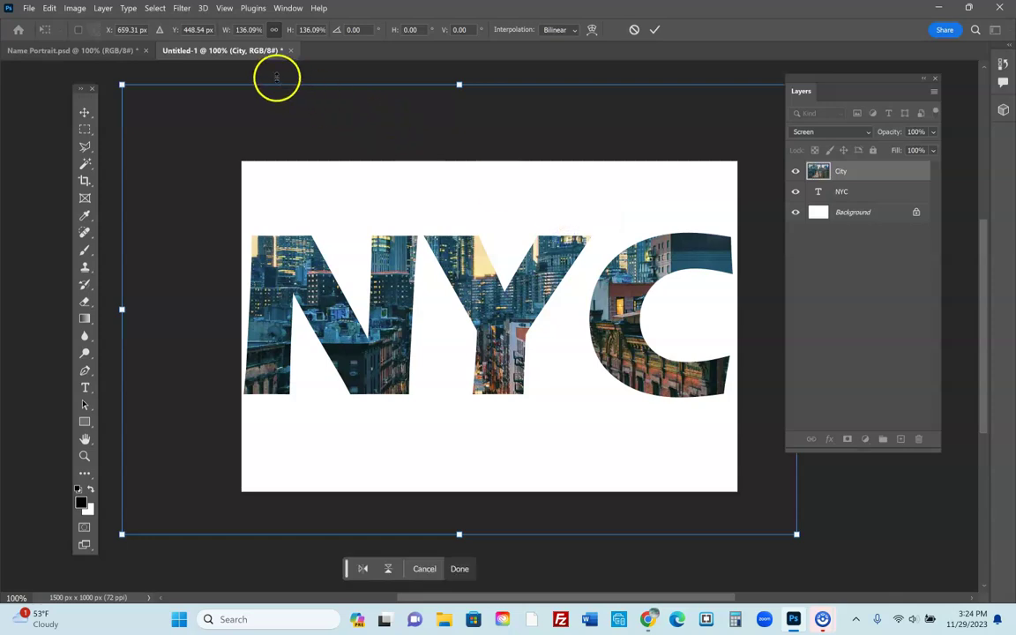
left_click_drag(474, 274, 472, 329)
Refine the city photo to about 119% scale and commit its placement.
left_click_drag(119, 148, 189, 190)
left_click_drag(474, 264, 441, 266)
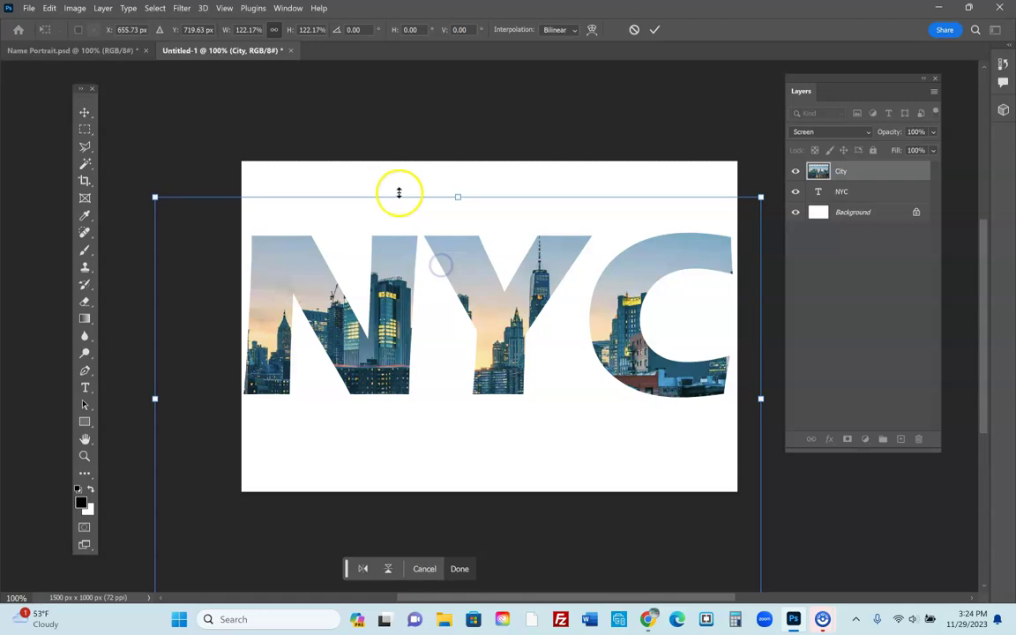
left_click_drag(473, 298, 466, 294)
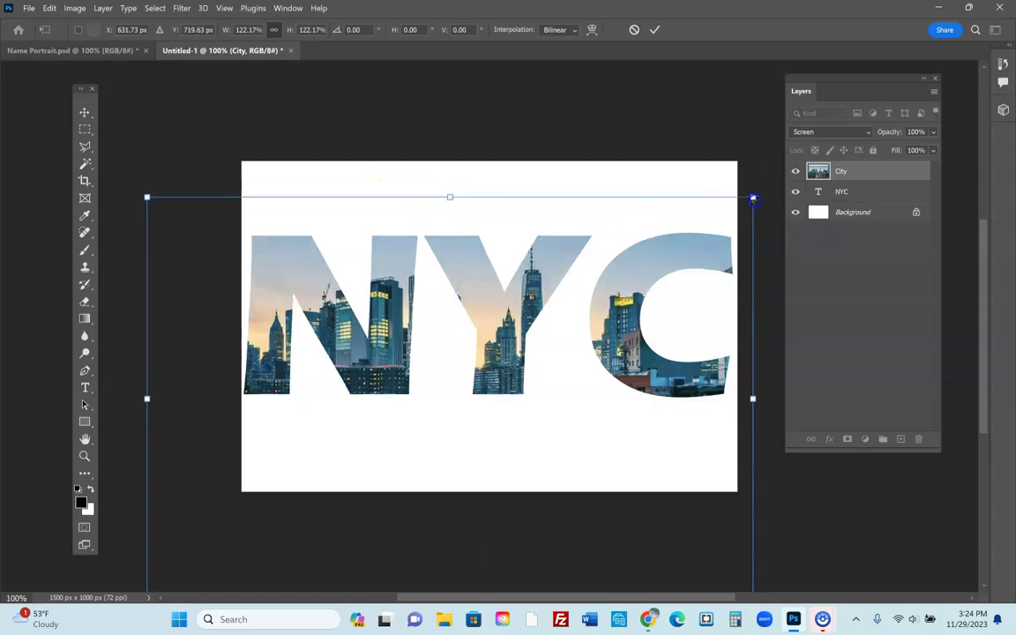
left_click_drag(752, 197, 739, 213)
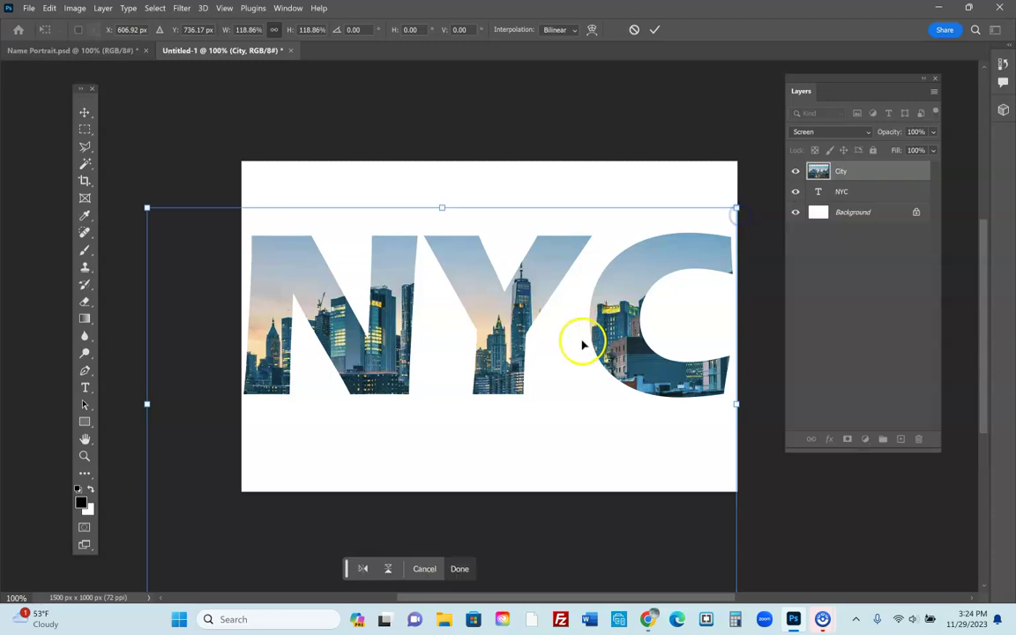
left_click_drag(619, 352, 640, 335)
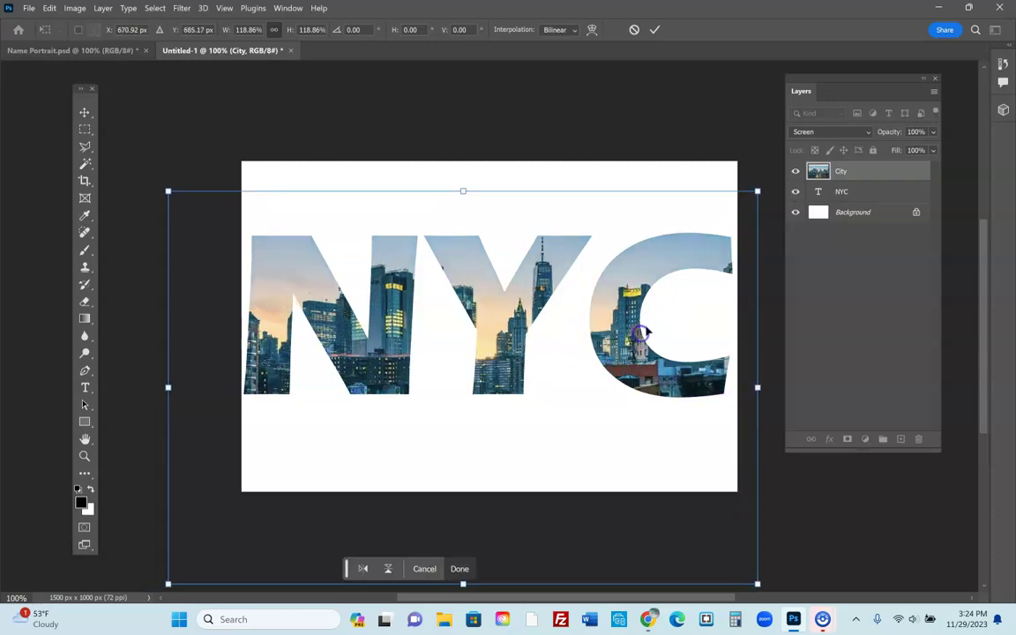
left_click(497, 140)
left_click(87, 113)
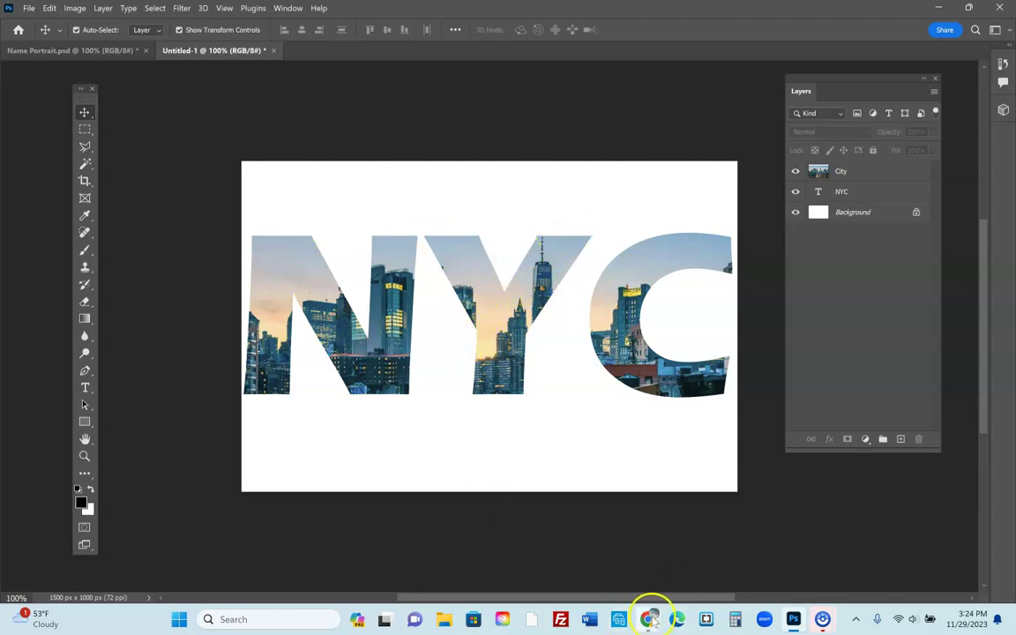
Copy the Statue of Liberty image from Chrome's results and return to Photoshop.
left_click(650, 619)
left_click(694, 551)
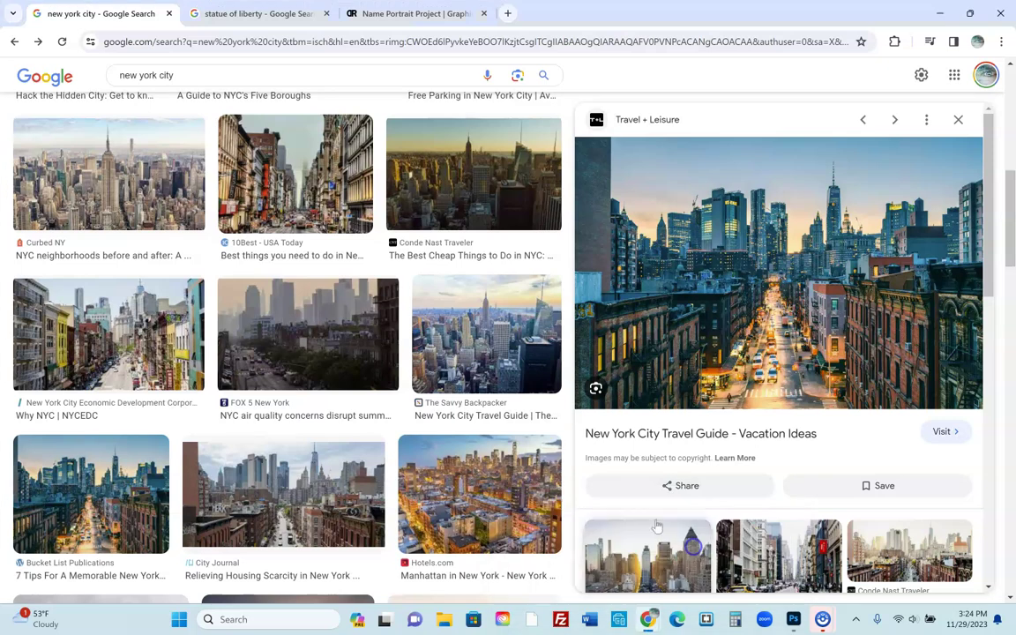
left_click(257, 14)
right_click(748, 270)
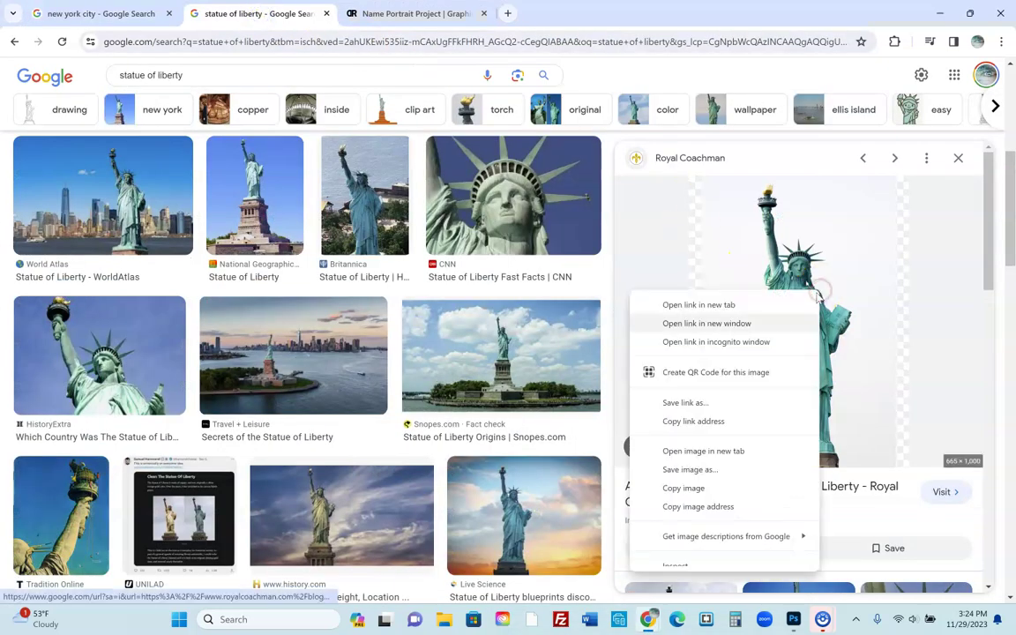
left_click(700, 490)
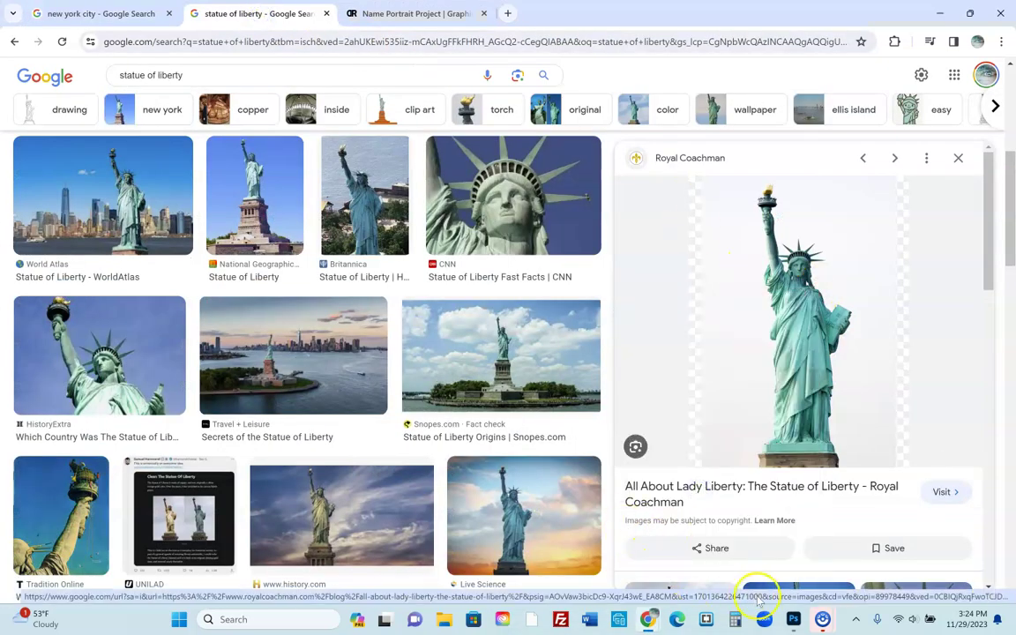
left_click(793, 619)
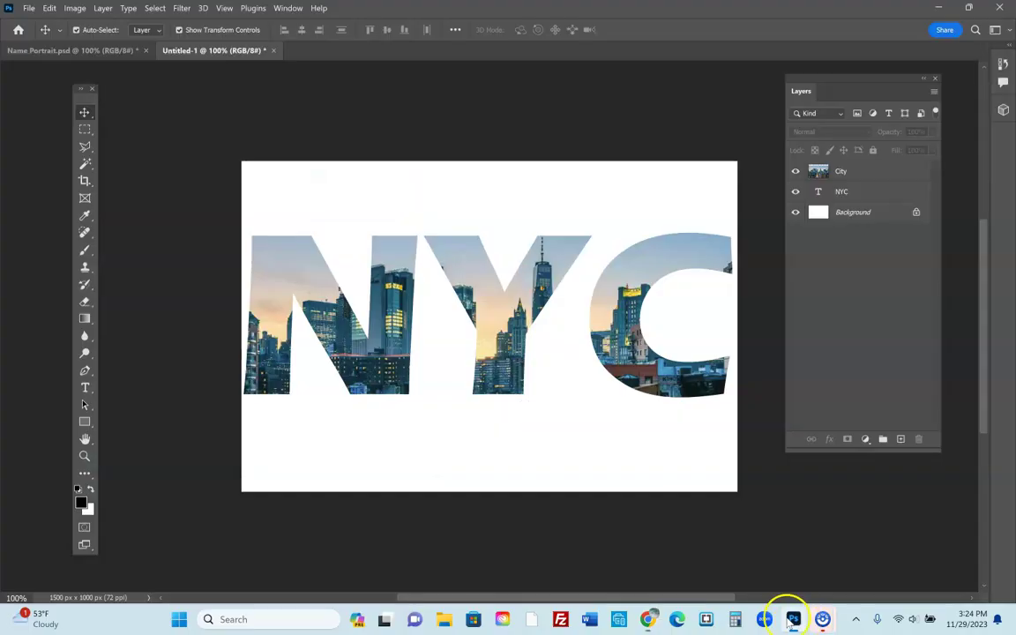
Paste the statue photo, scale it to about 82% and centre it over NYC.
left_click(49, 8)
left_click(78, 120)
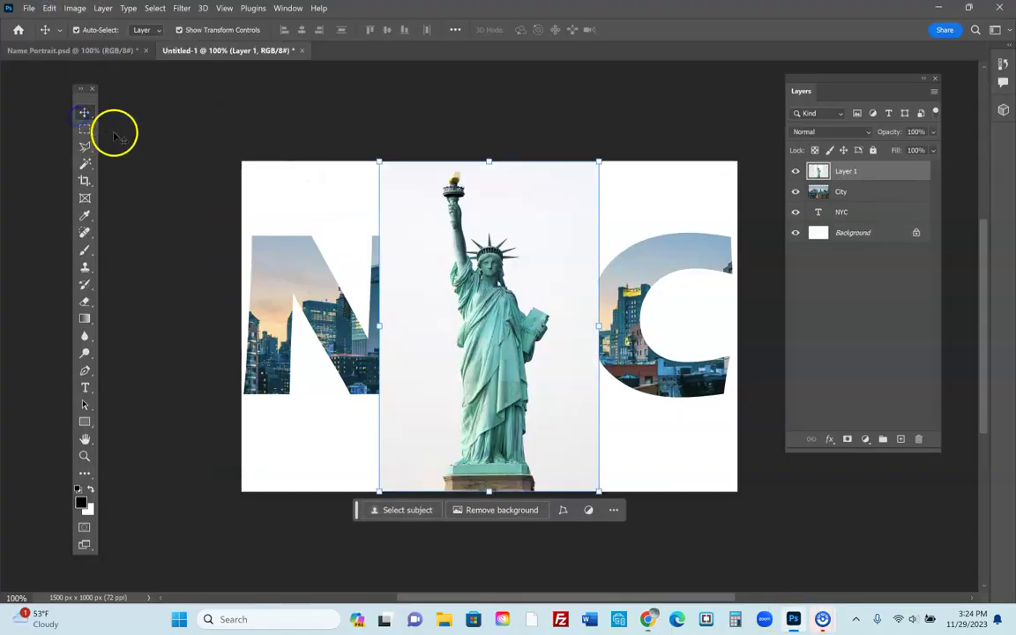
left_click_drag(379, 162, 417, 219)
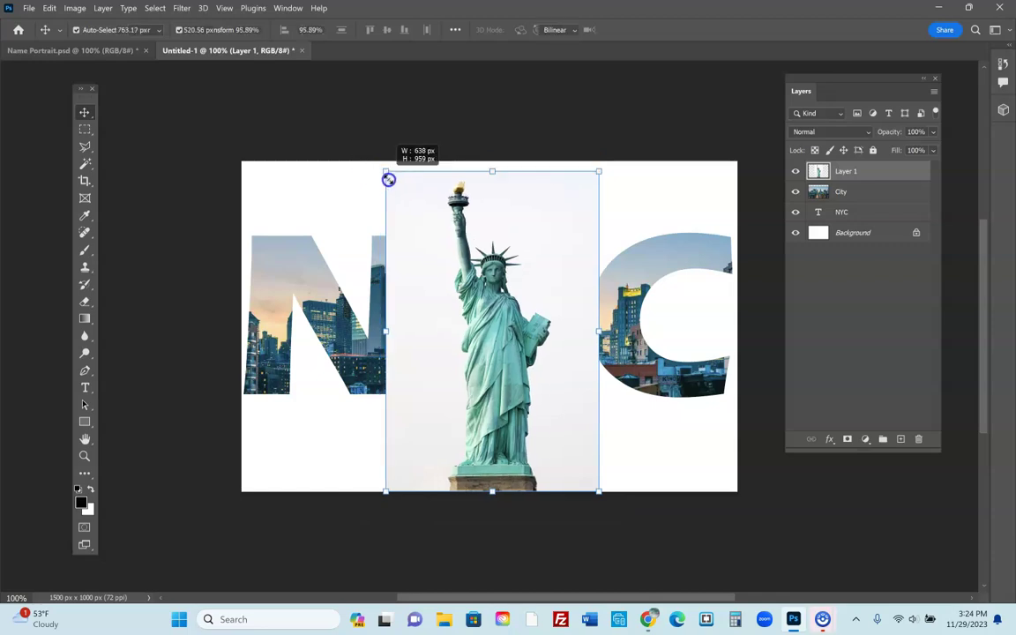
left_click_drag(506, 343, 487, 314)
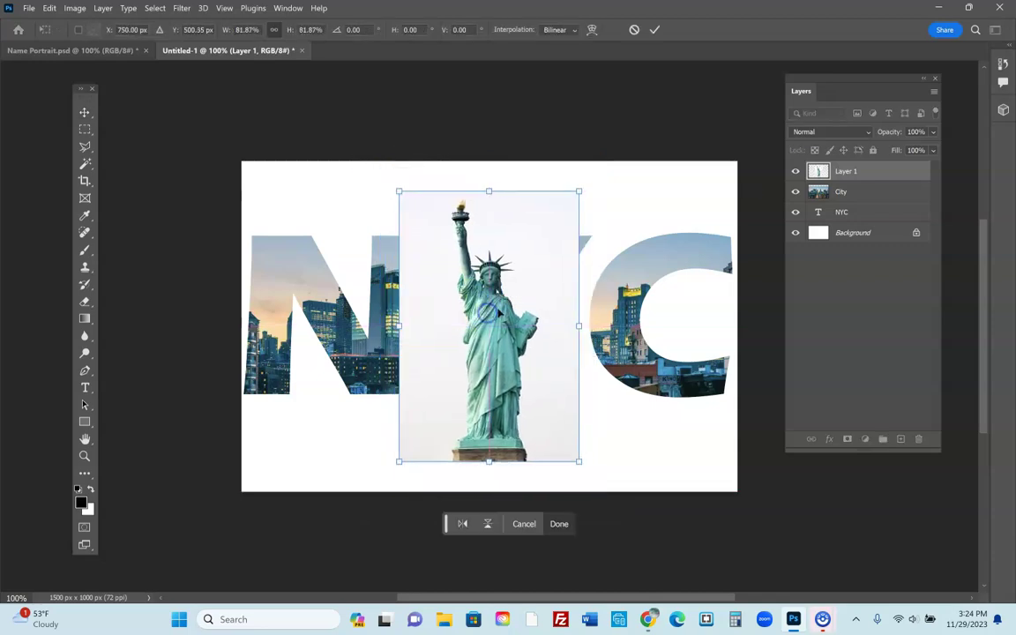
left_click(85, 113)
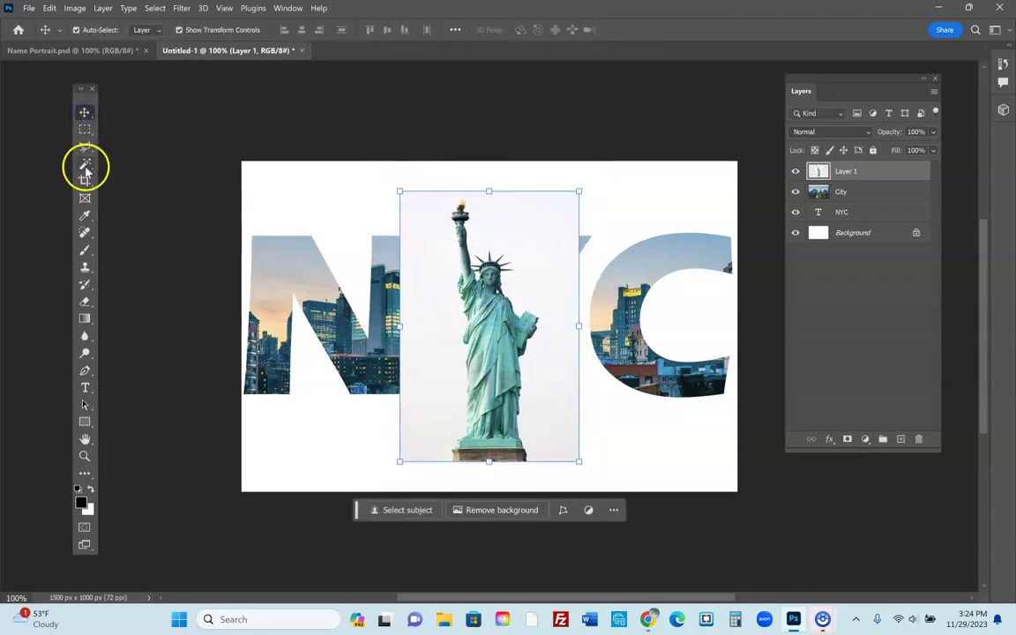
Delete the statue's white background with the Magic Wand and deselect.
left_click(85, 163)
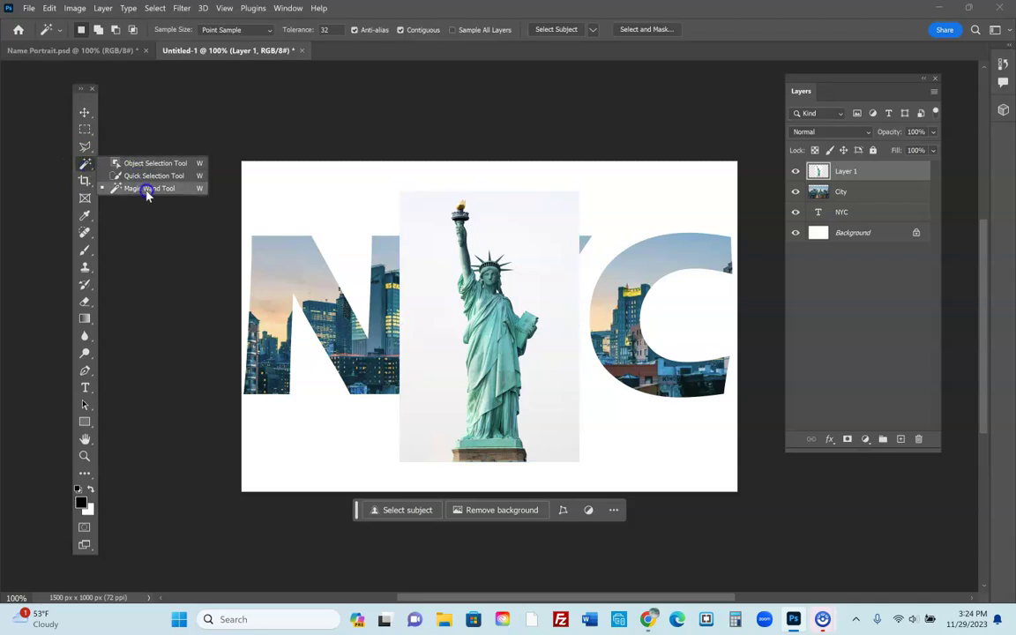
left_click(148, 189)
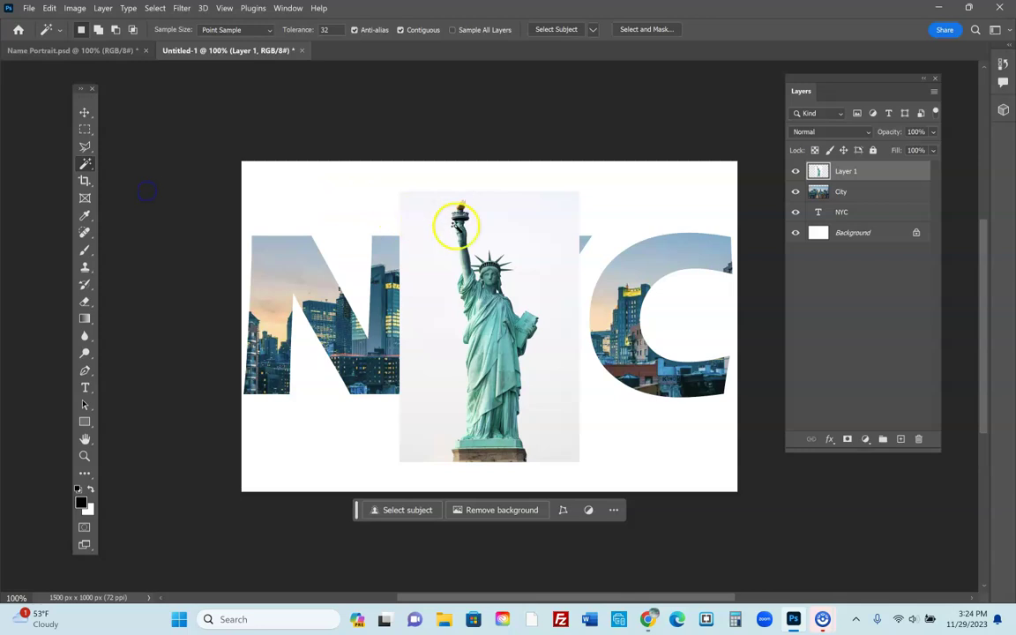
left_click(506, 227)
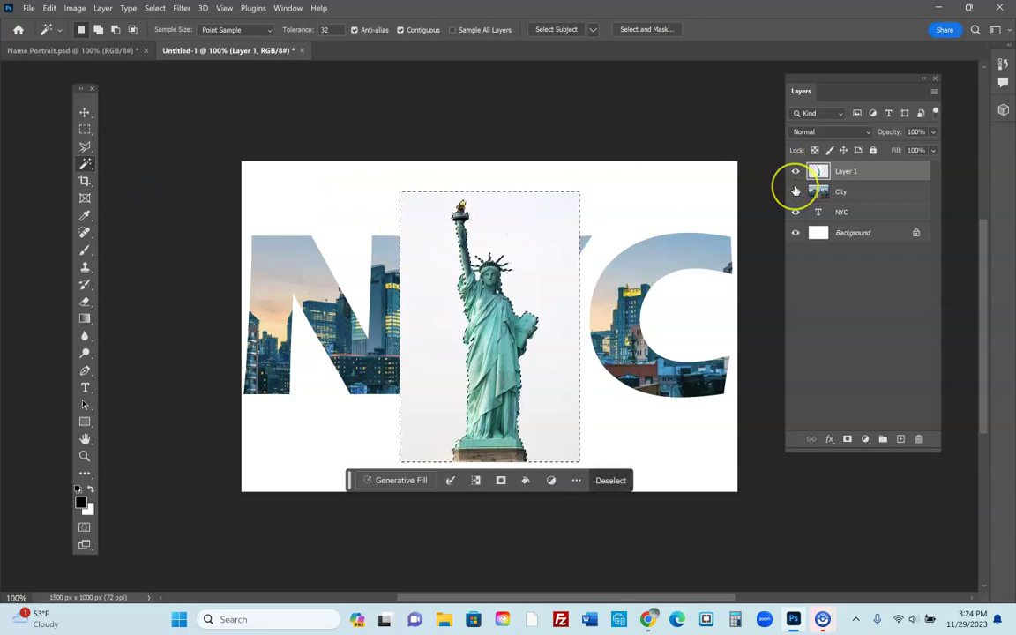
key("Delete")
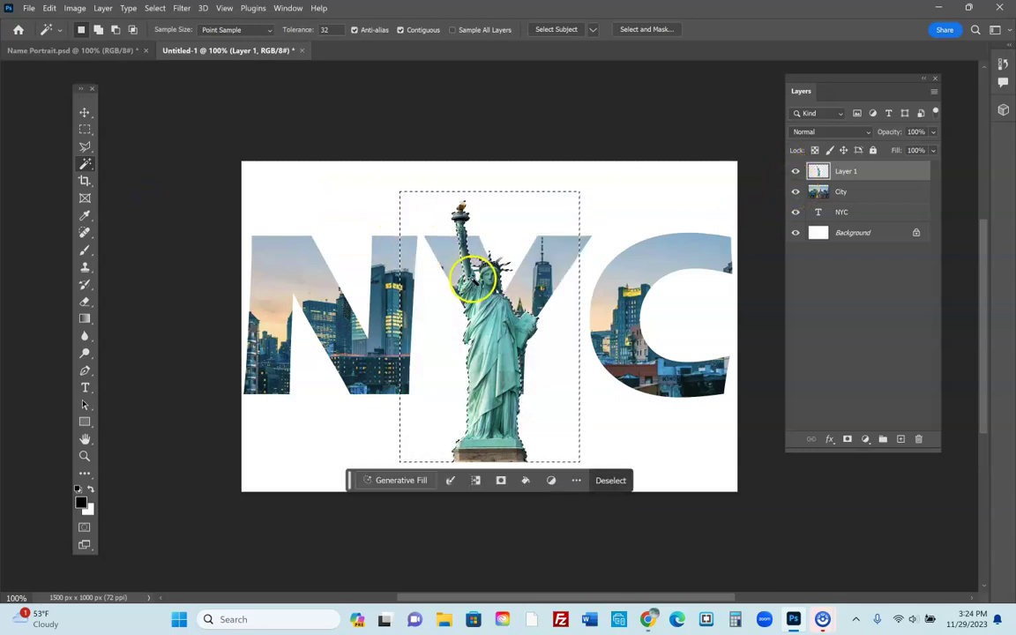
key("ctrl+d")
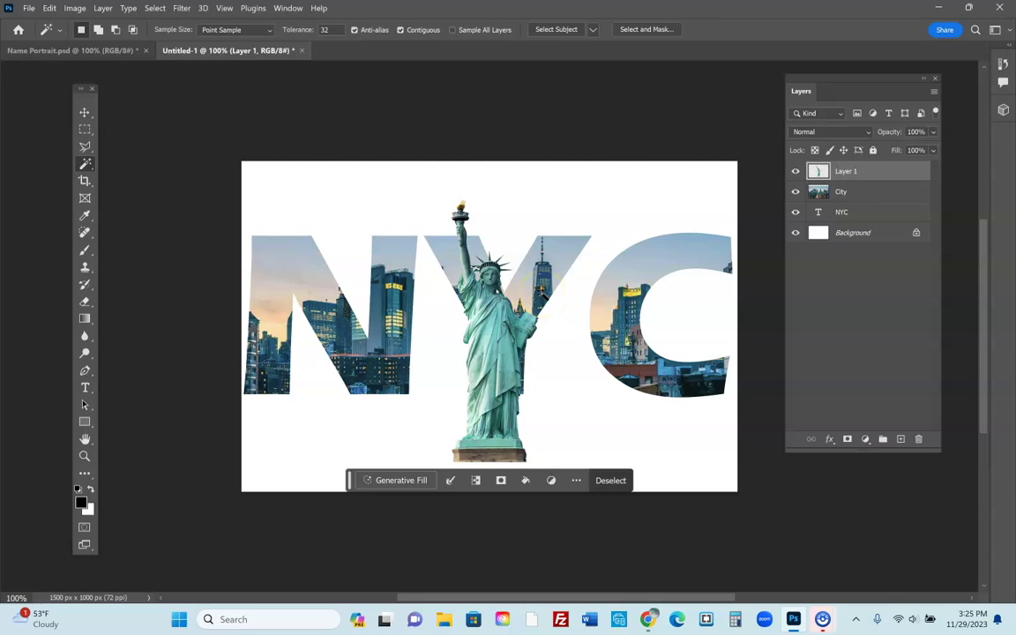
key("ctrl+d")
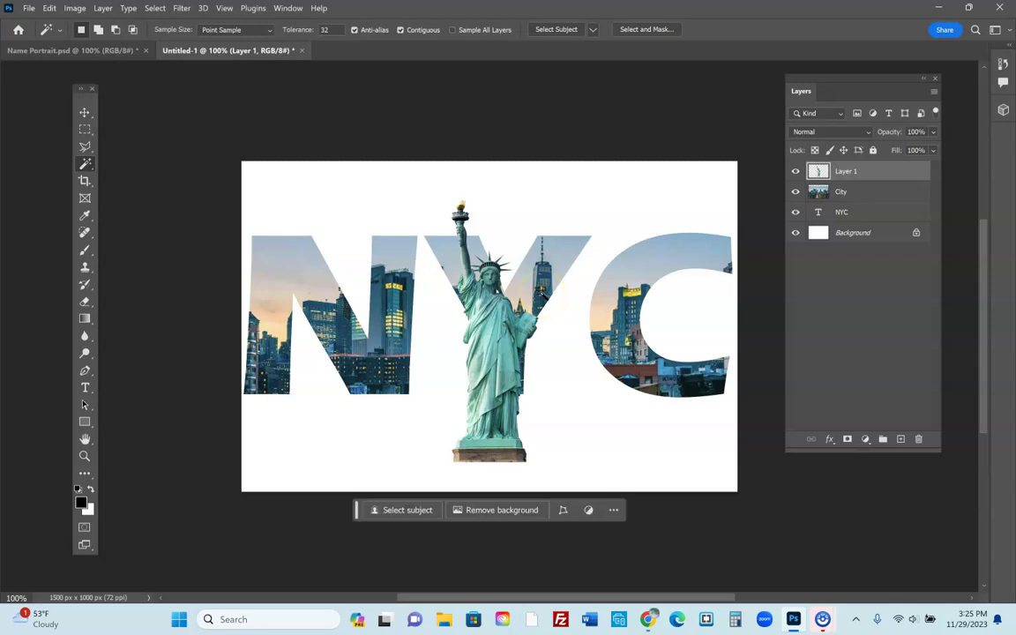
End the statue transform and start renaming its layer to Statue of Liberty.
key("ctrl+t")
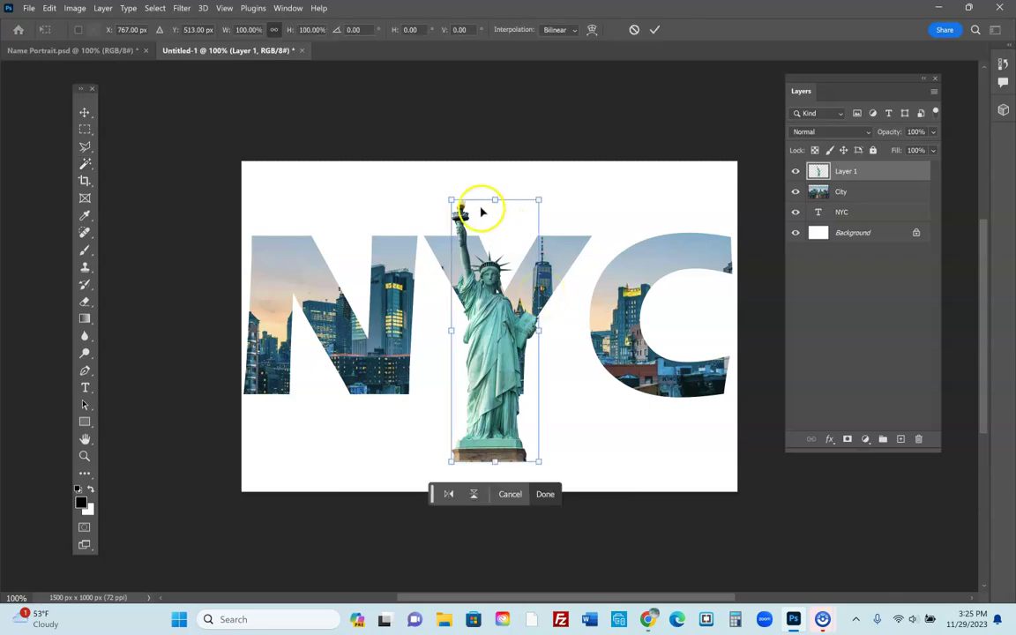
left_click(49, 8)
key("Escape")
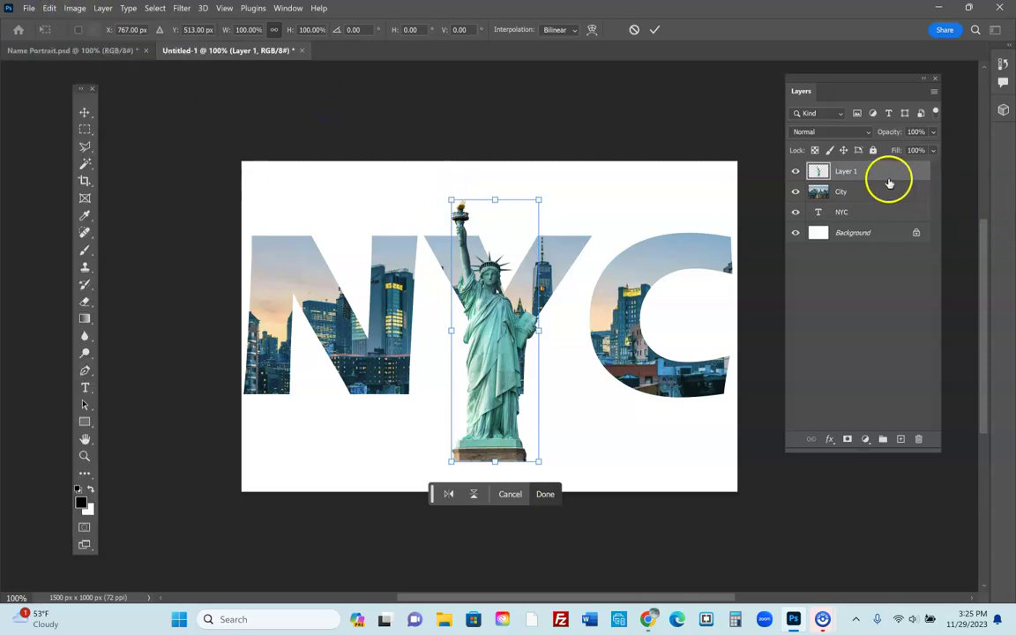
left_click(872, 176)
type("Statue of Liberty")
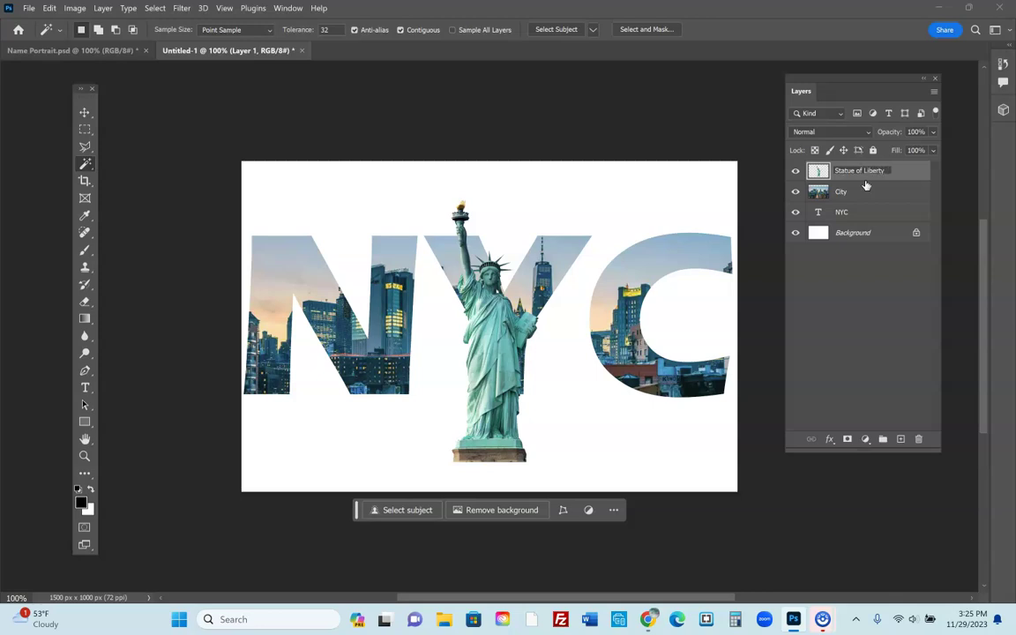
Confirm the Statue of Liberty name, shrink the statue and move it to the left edge.
left_click(862, 301)
left_click(882, 170)
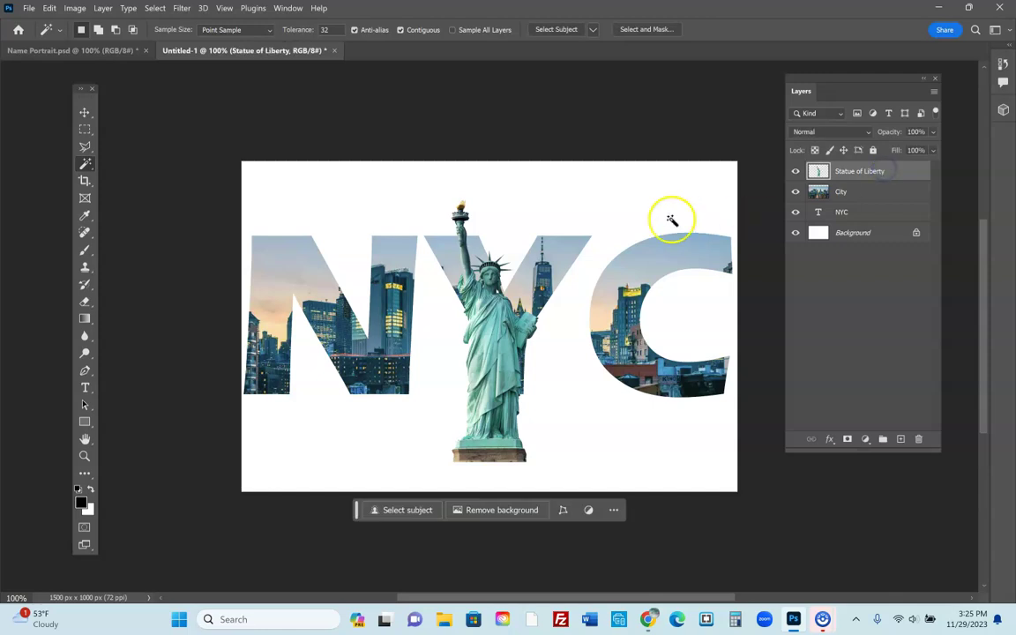
key("ctrl+t")
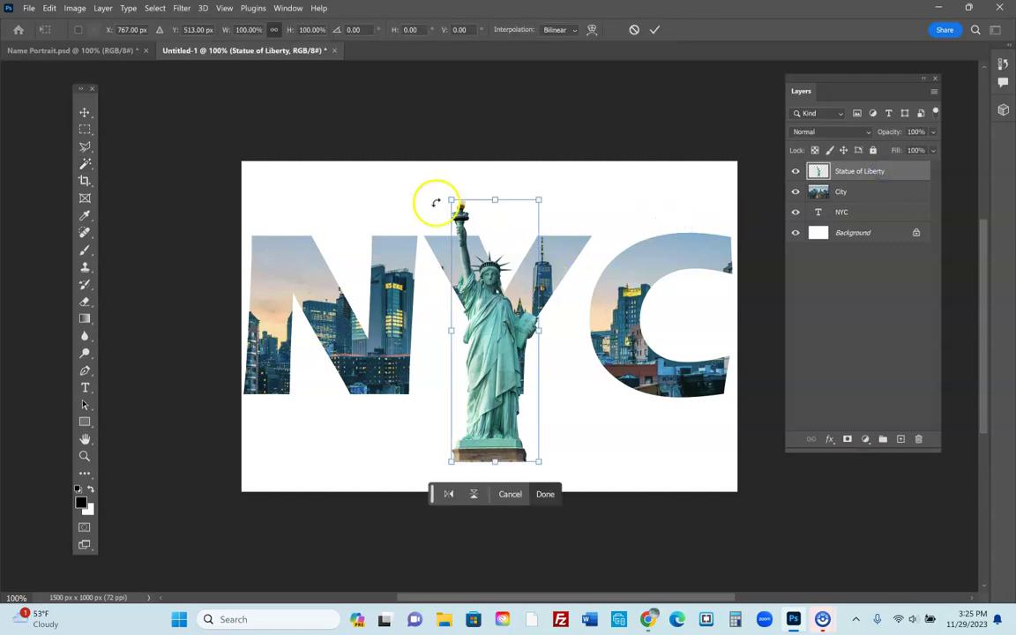
left_click_drag(451, 200, 471, 260)
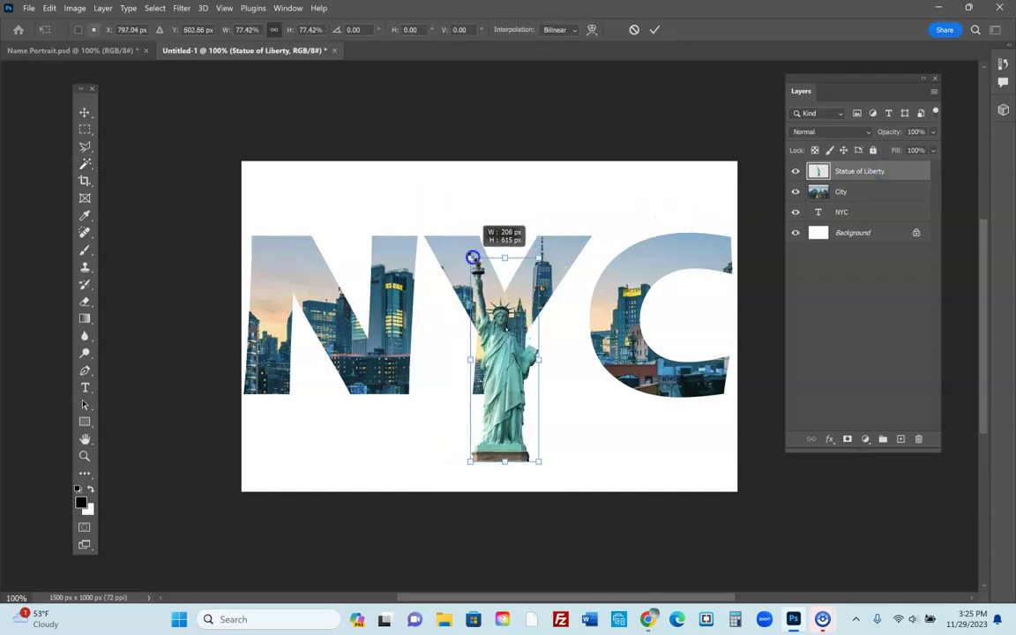
left_click_drag(502, 352, 273, 282)
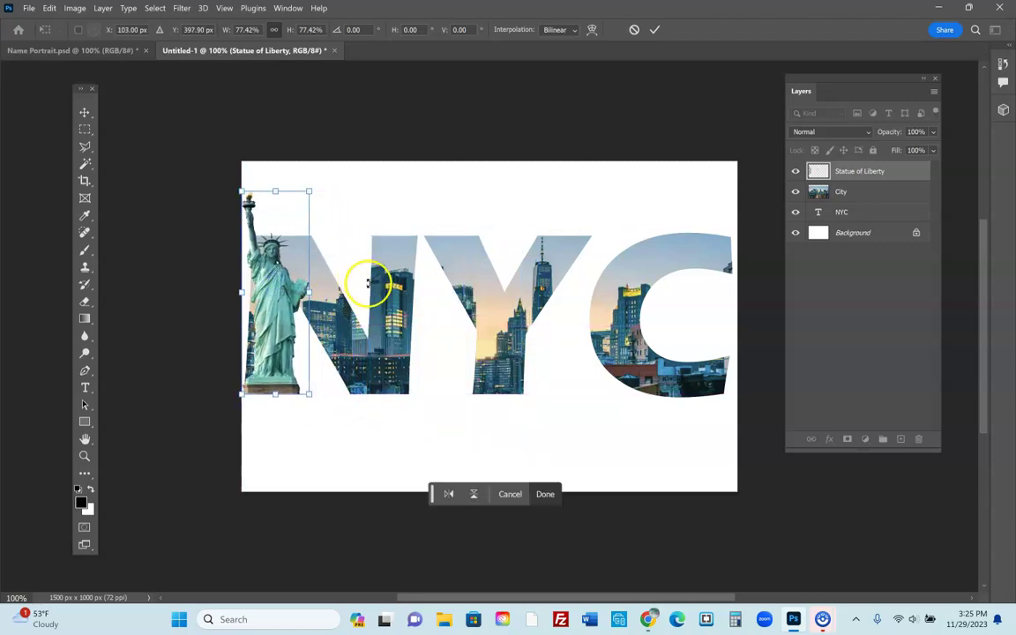
left_click(869, 212)
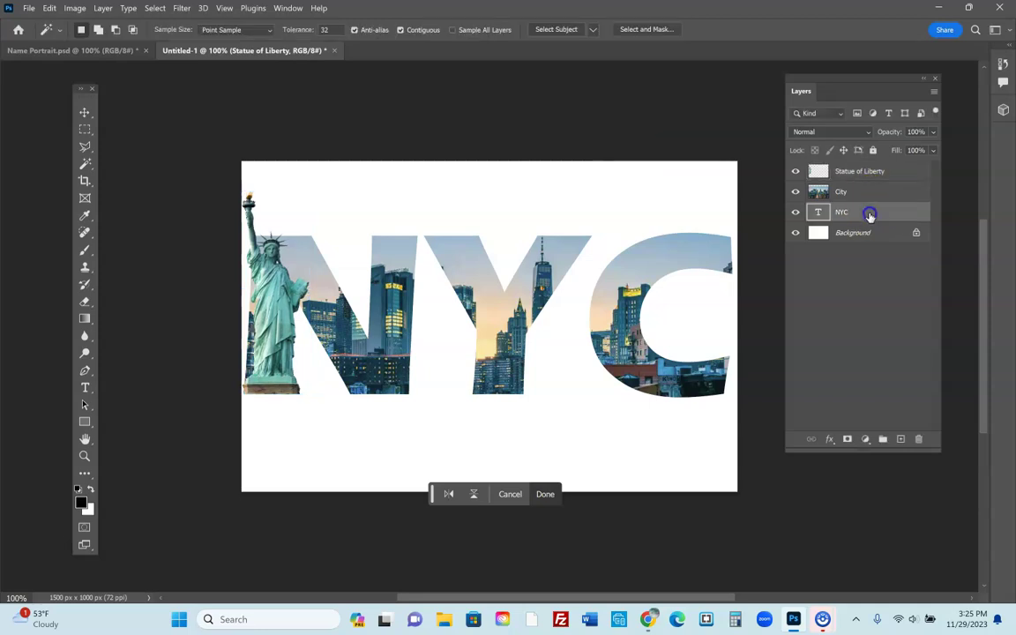
Shift the City photo so skyline fills all three NYC letters.
left_click(866, 191)
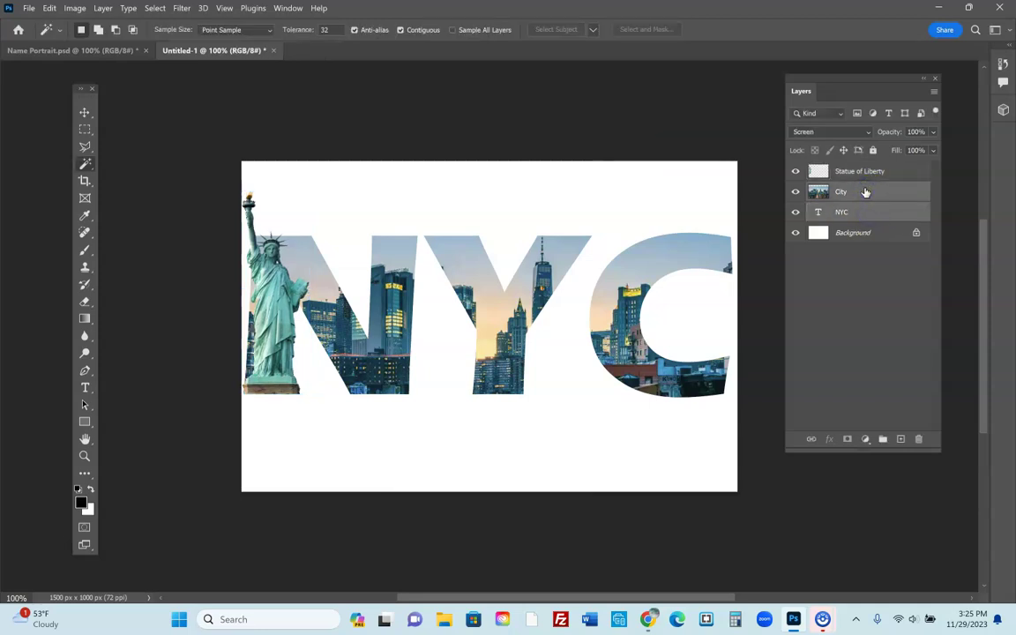
left_click(85, 113)
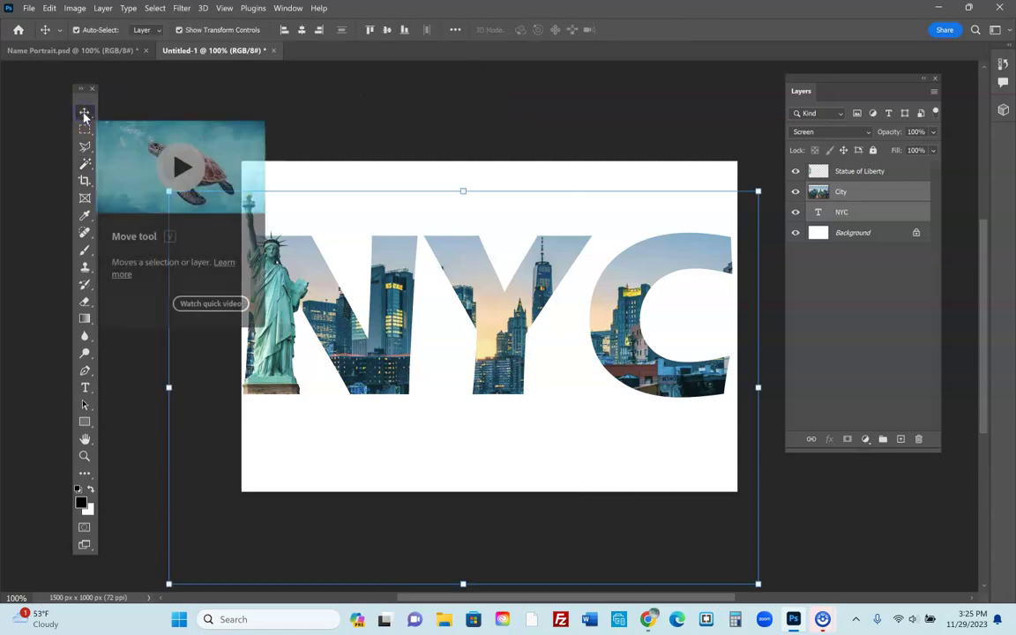
key("Right")
key("Right")
key("Right")
key("Right")
key("Right")
key("Right")
key("Right")
key("Right")
key("Right")
key("Right")
key("Right")
key("Right")
key("Right")
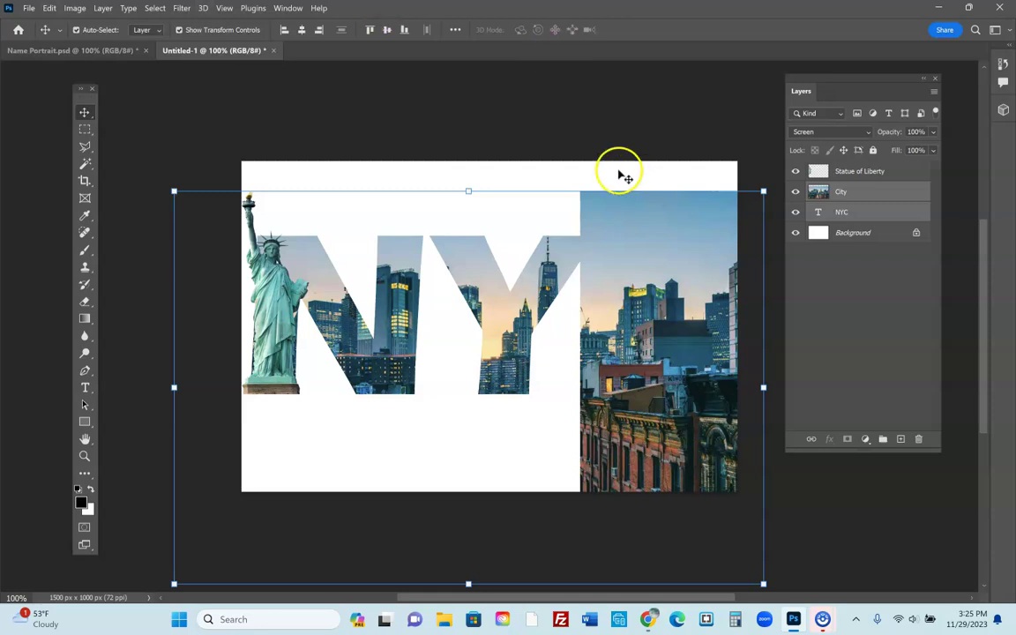
left_click(834, 193)
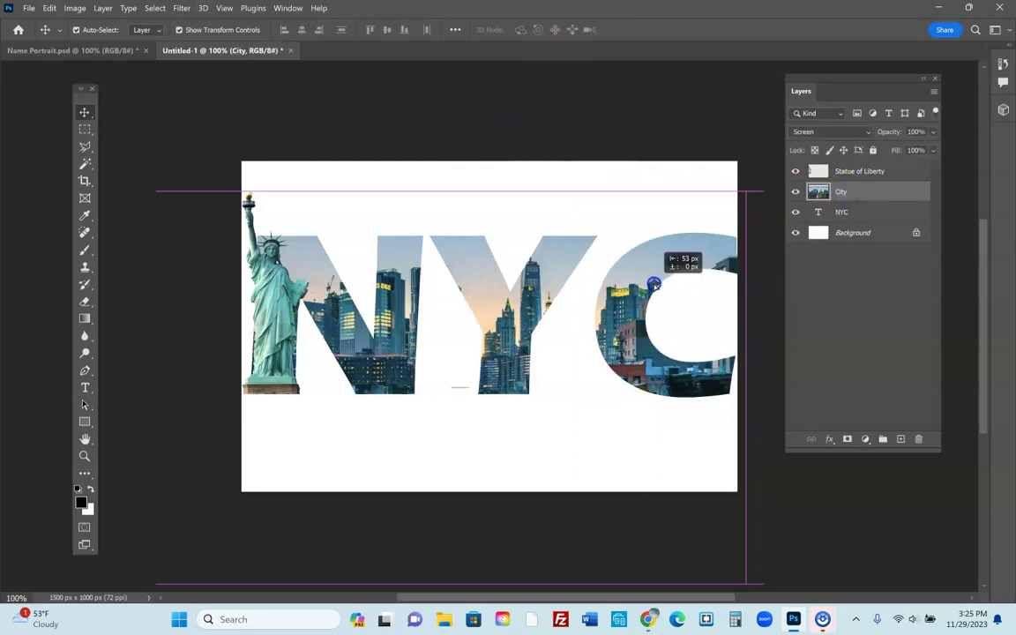
left_click_drag(682, 247, 664, 247)
left_click_drag(406, 277, 405, 256)
Enlarge the statue to about 113% and nudge it slightly left.
left_click(273, 294)
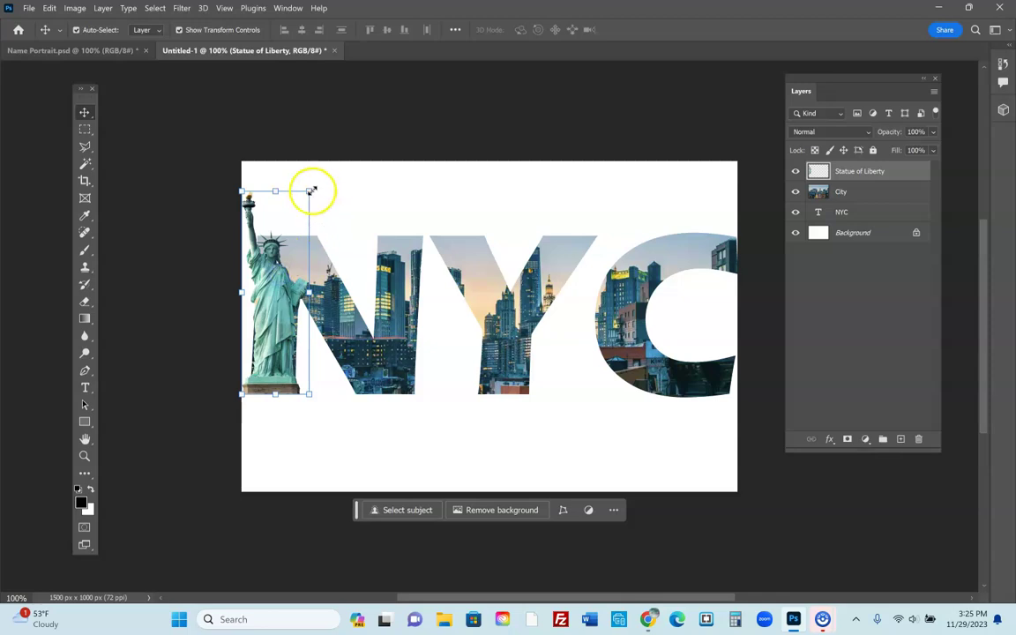
left_click_drag(312, 190, 318, 166)
left_click_drag(256, 227, 270, 238)
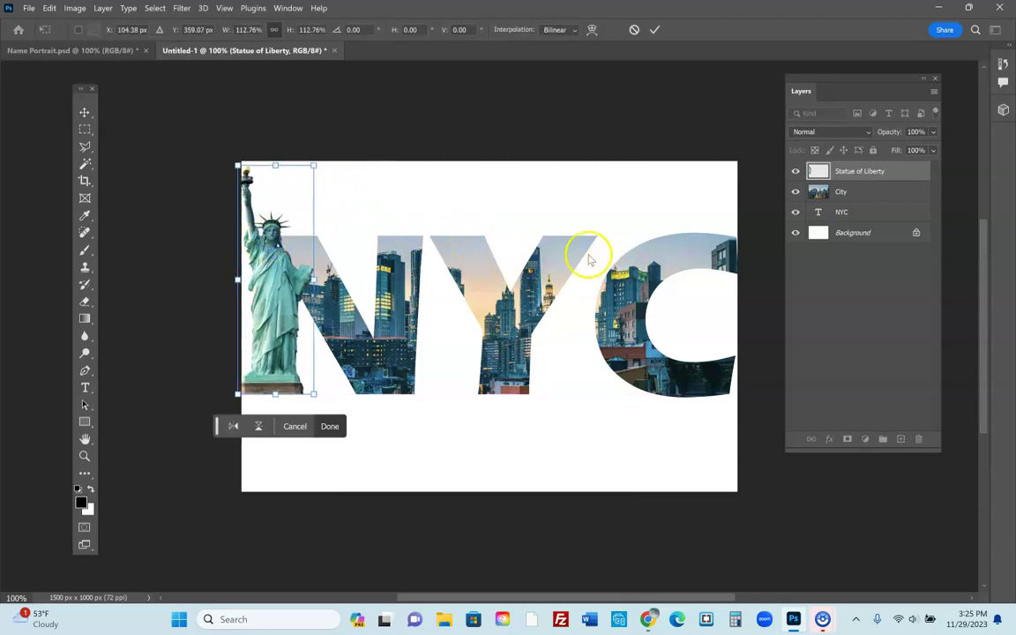
Shrink the city photo to about 98% and move it up and left within the NYC letters.
left_click(891, 214)
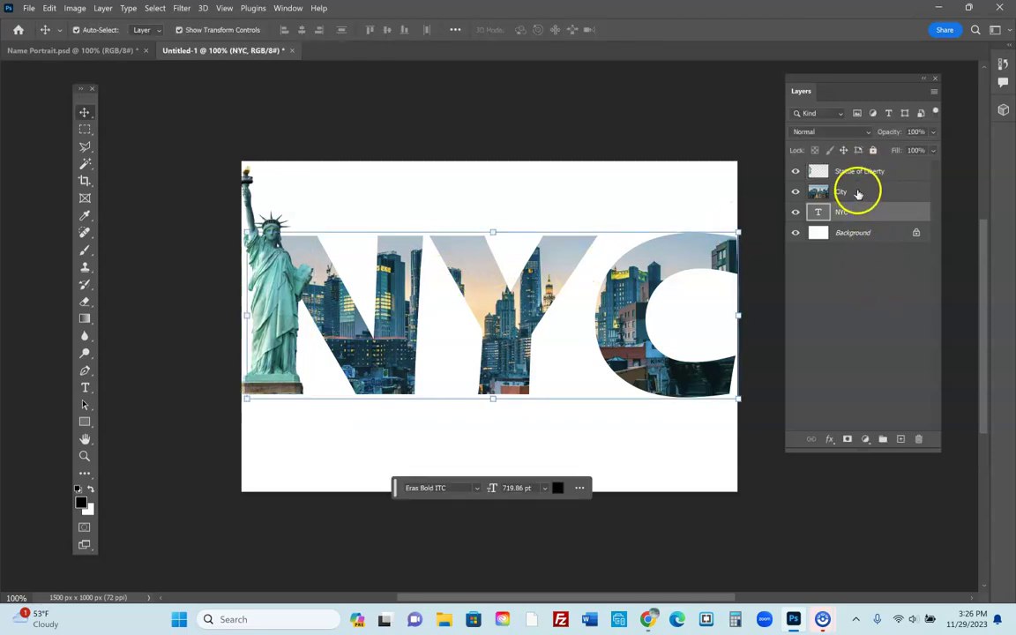
left_click(857, 193)
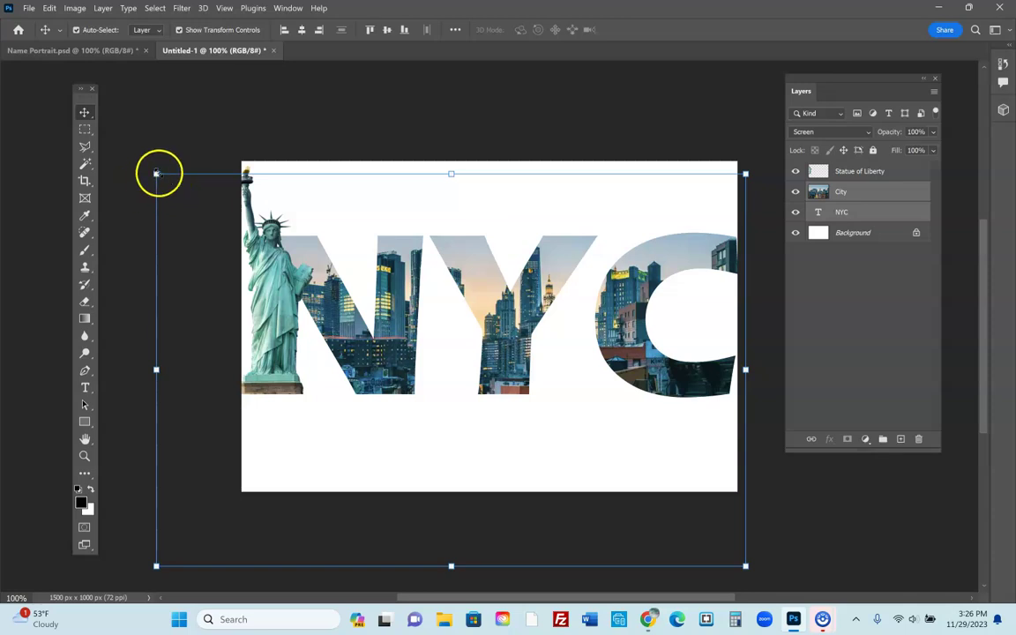
left_click_drag(157, 172, 196, 213)
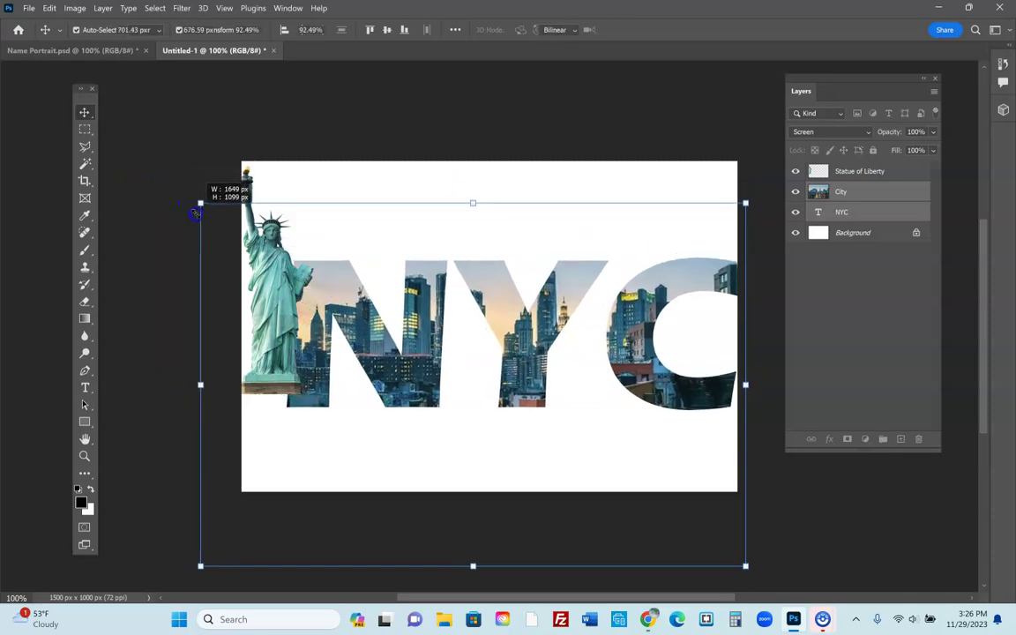
left_click_drag(510, 323, 496, 307)
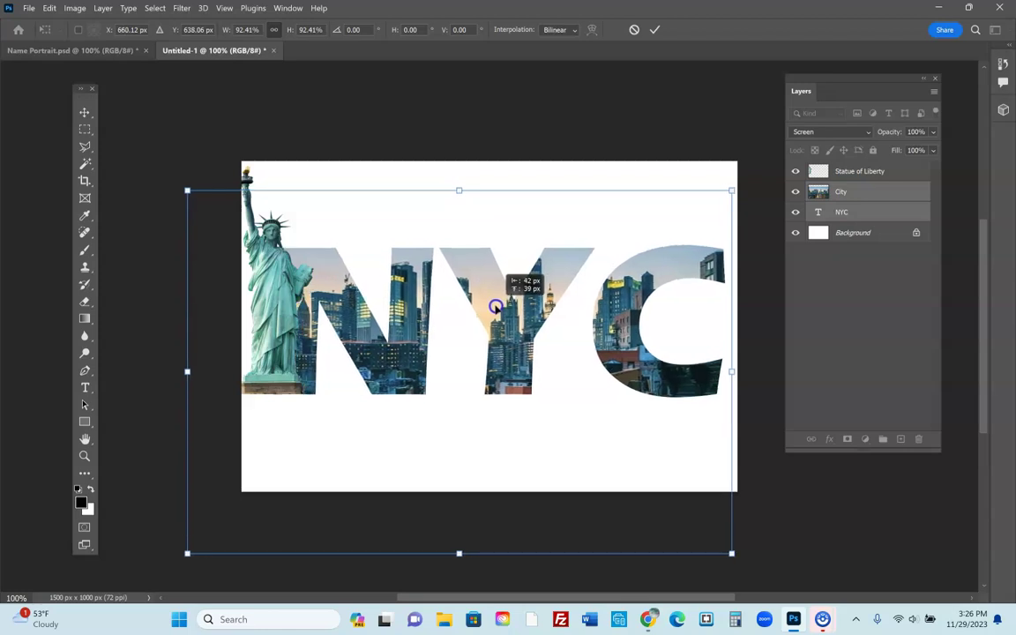
left_click(85, 113)
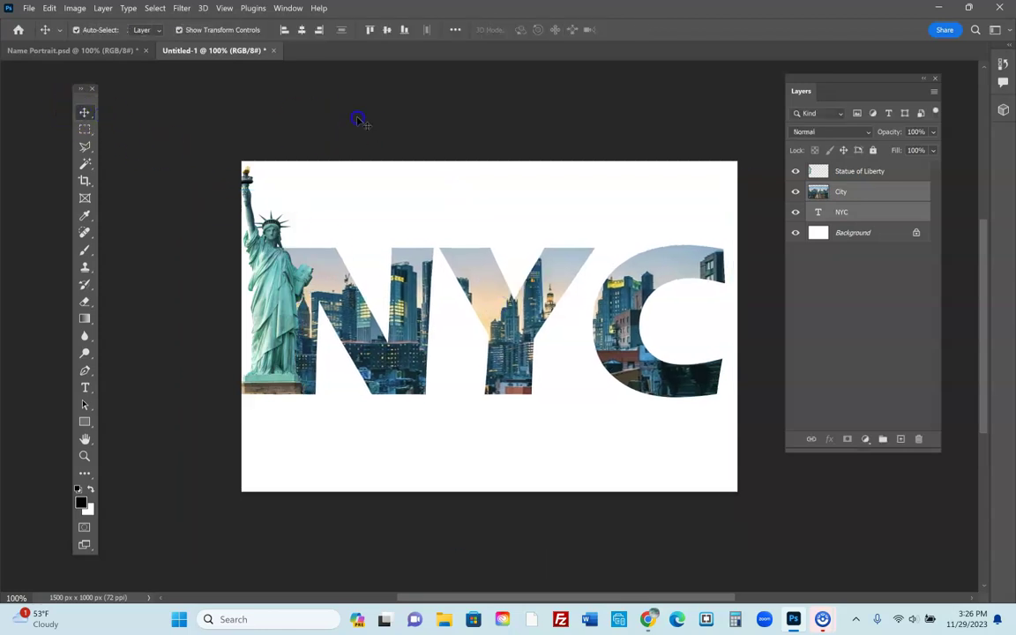
Scale the City and NYC layers down together and raise them up-left beside the statue.
left_click(861, 192)
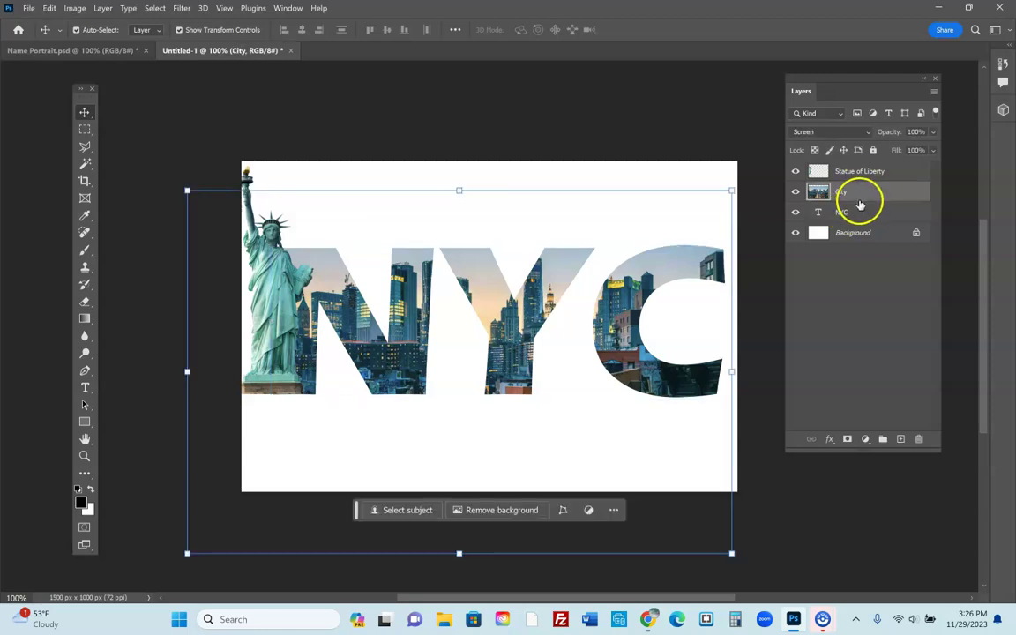
left_click(862, 212, "shift")
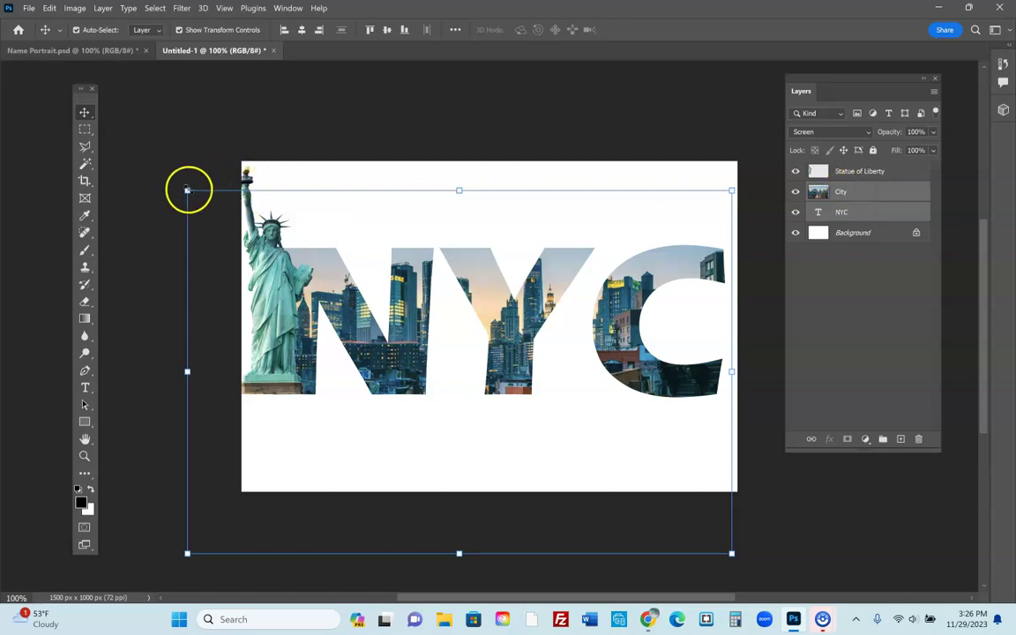
mouse_move(187, 190)
left_mouse_down()
mouse_move(271, 228)
mouse_move(187, 180)
mouse_move(201, 189)
left_mouse_up()
left_click(401, 276)
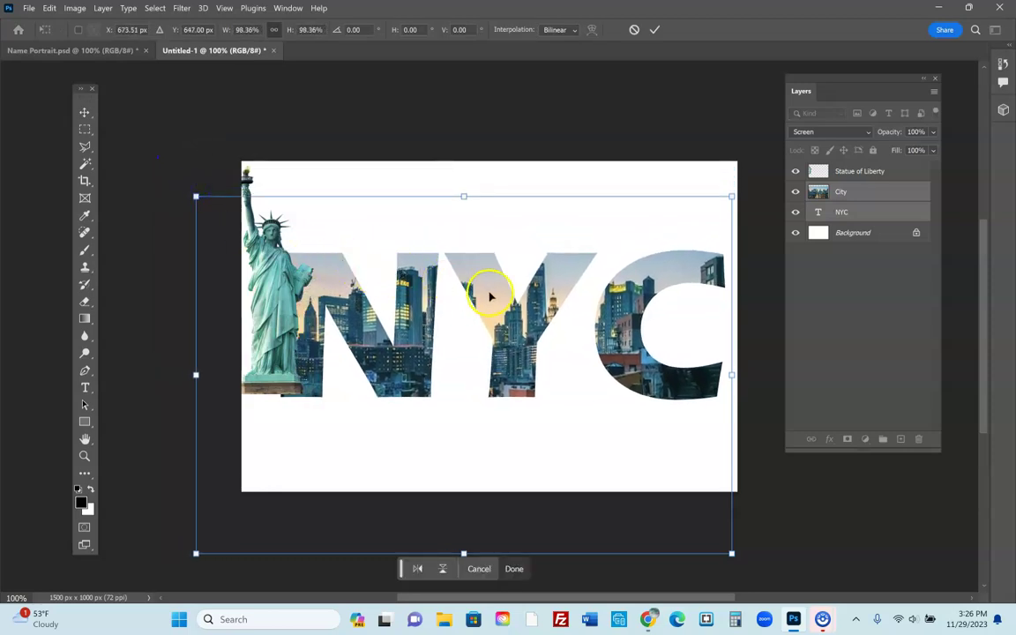
left_click_drag(491, 296, 483, 266)
Shift the Statue of Liberty right and slide the skyline down inside the letters.
left_click(858, 170)
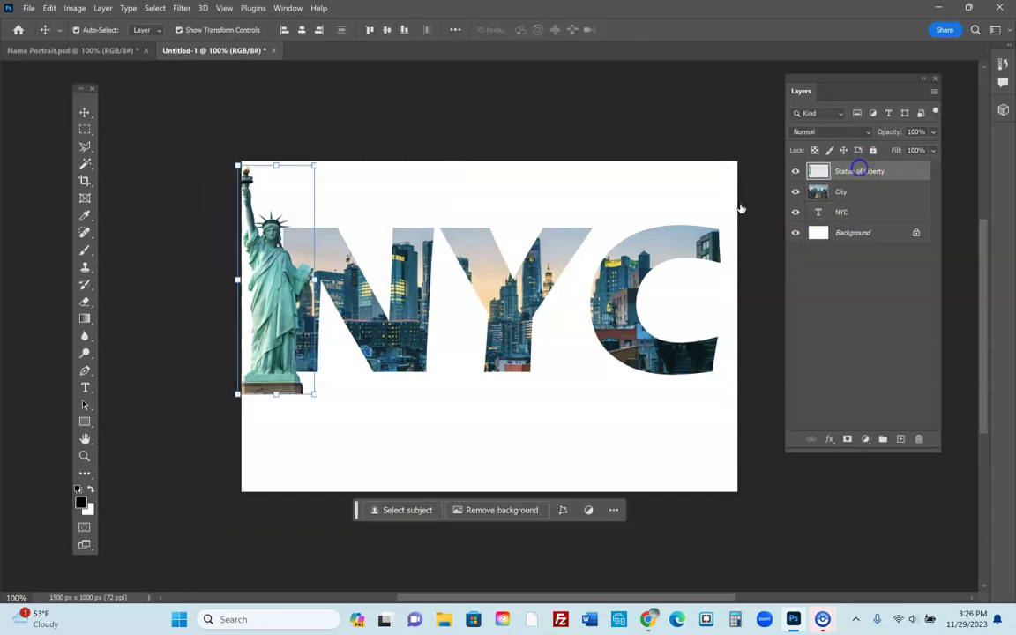
mouse_move(267, 294)
left_mouse_down()
mouse_move(291, 279)
mouse_move(289, 290)
left_mouse_up()
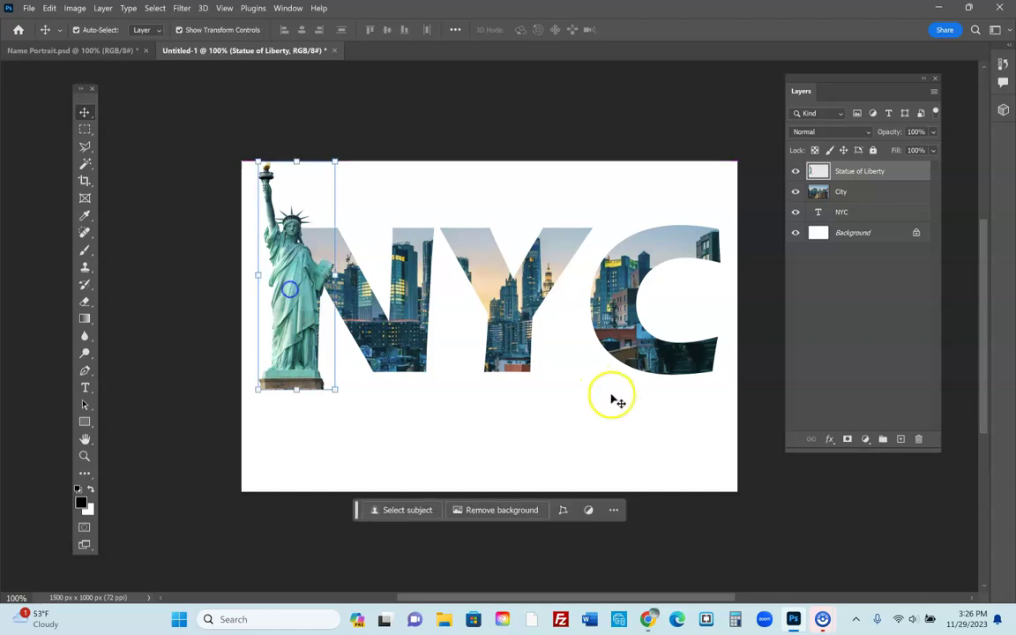
left_click(548, 455)
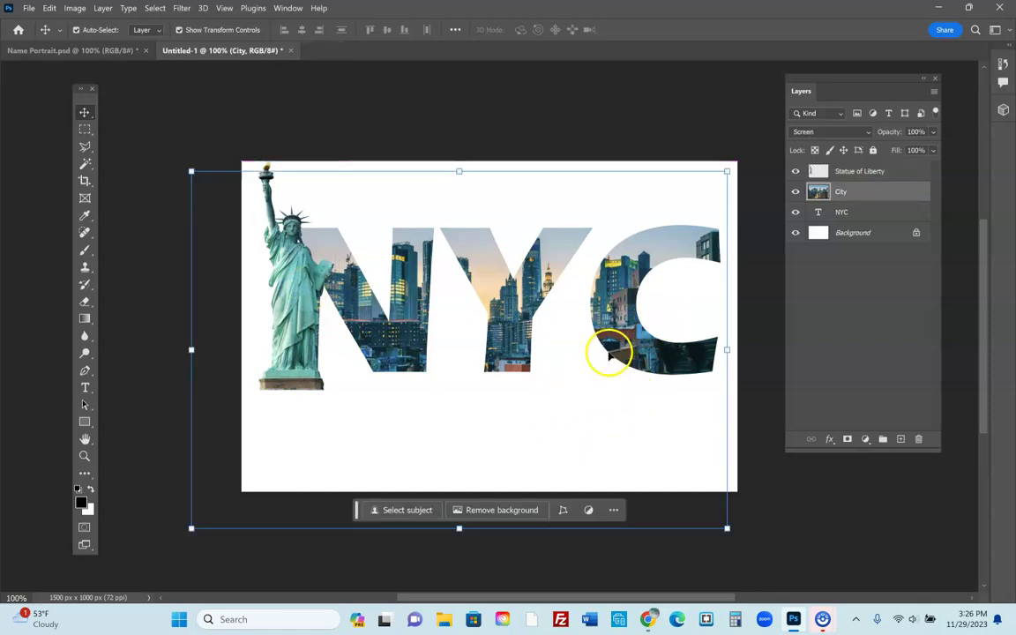
mouse_move(550, 259)
left_mouse_down()
mouse_move(563, 280)
mouse_move(553, 279)
left_mouse_up()
Reframe the skyline within the NYC letters so a tall skyscraper fills the Y.
left_click(88, 113)
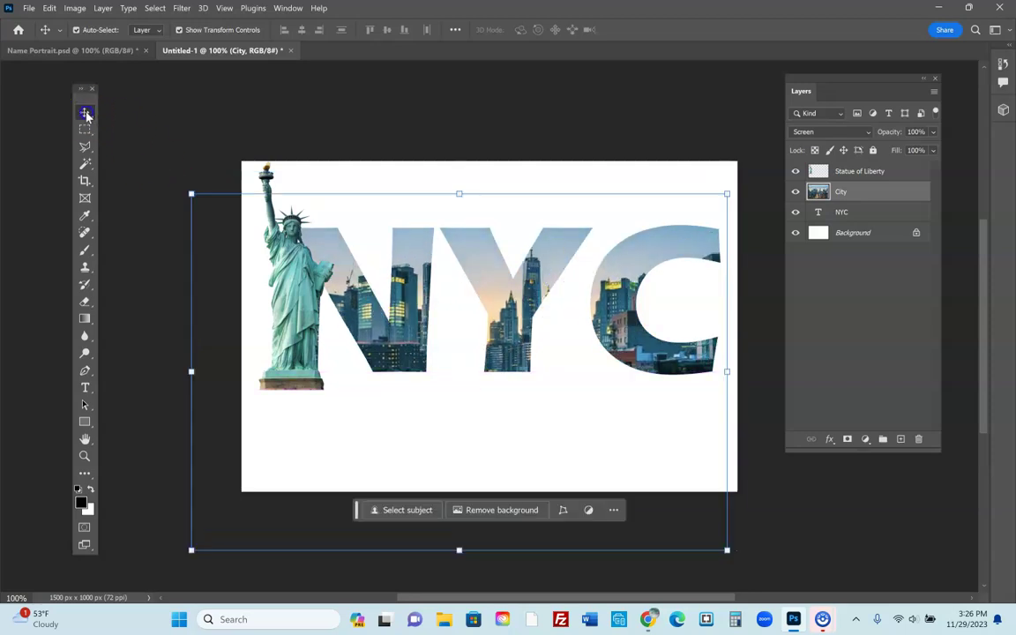
left_click(563, 315)
left_click_drag(542, 275, 553, 262)
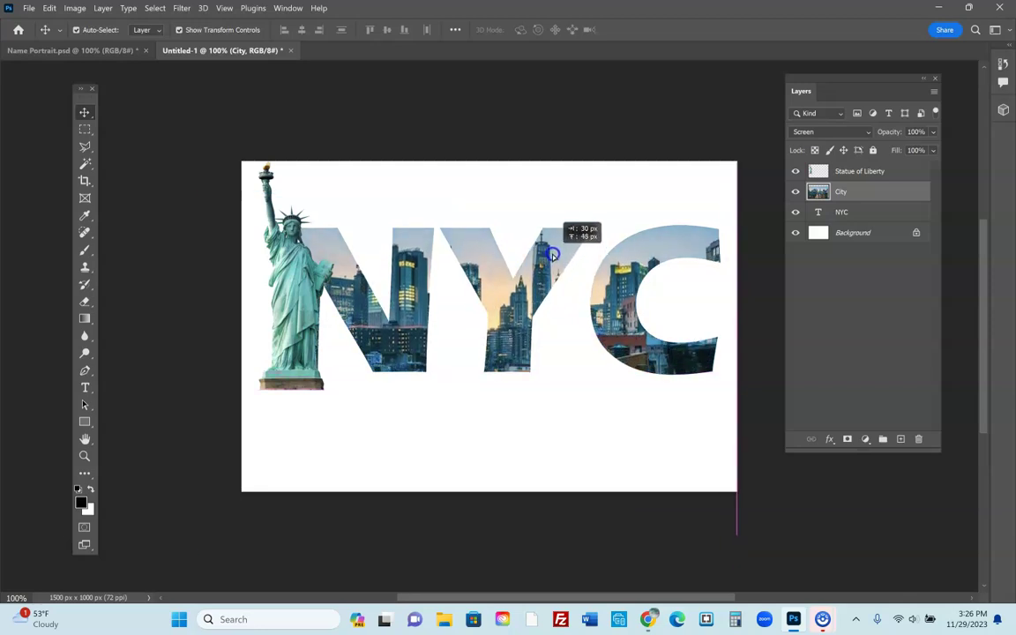
left_click_drag(553, 262, 548, 227)
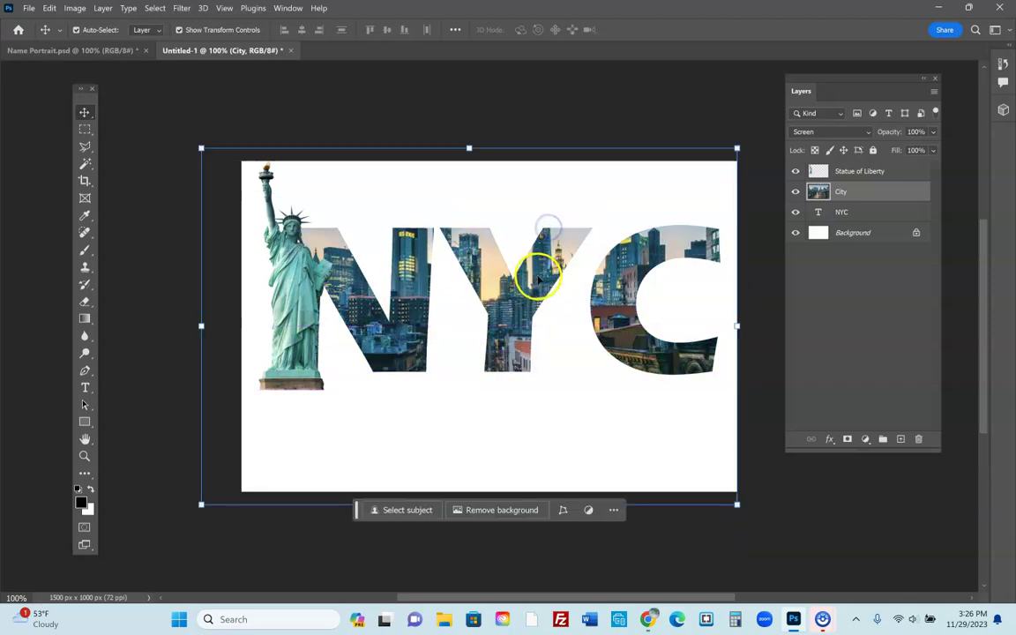
left_click_drag(539, 280, 540, 310)
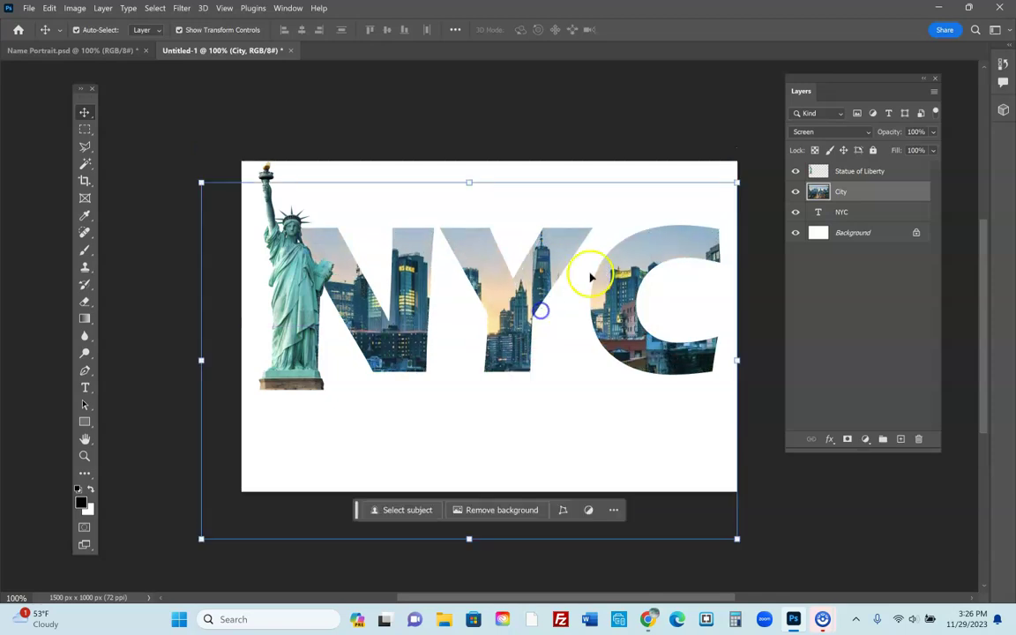
mouse_move(487, 285)
left_mouse_down()
mouse_move(488, 298)
mouse_move(464, 303)
left_mouse_up()
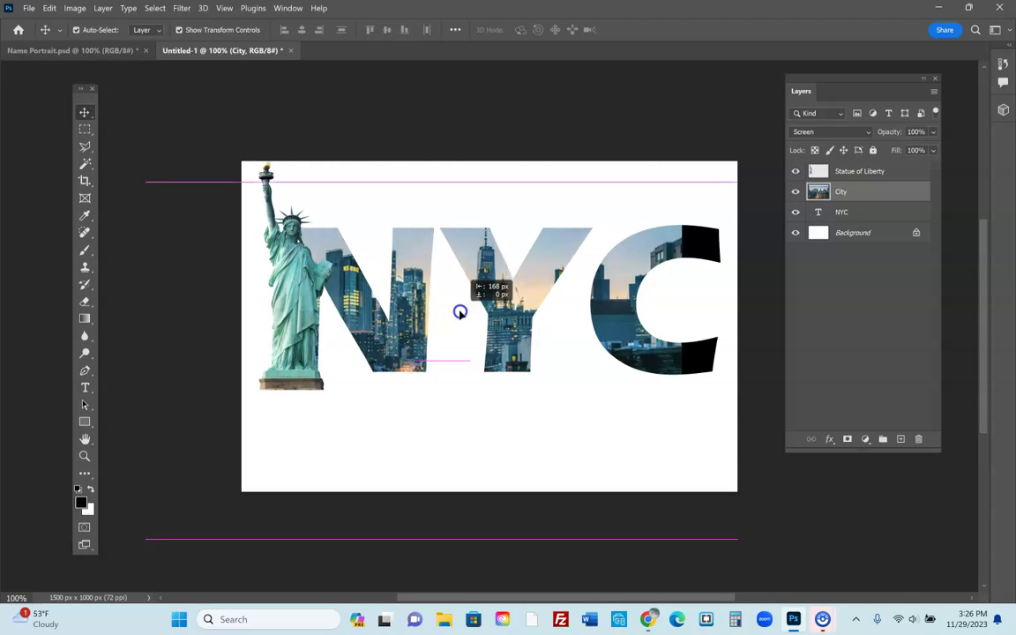
left_click_drag(459, 311, 460, 311)
mouse_move(481, 274)
left_mouse_down()
mouse_move(562, 274)
mouse_move(542, 266)
left_mouse_up()
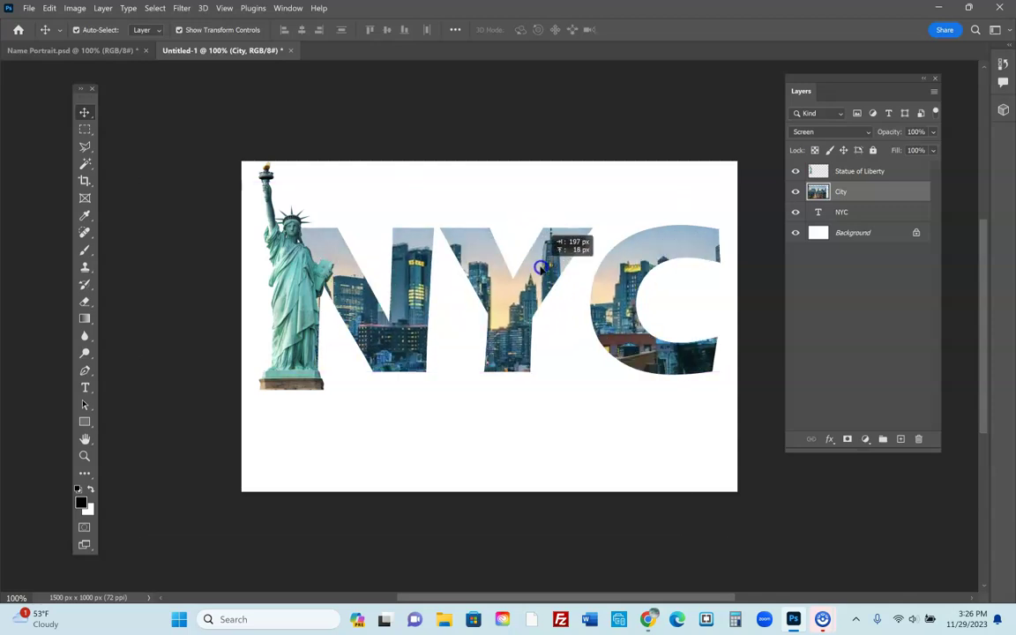
left_click_drag(542, 266, 544, 266)
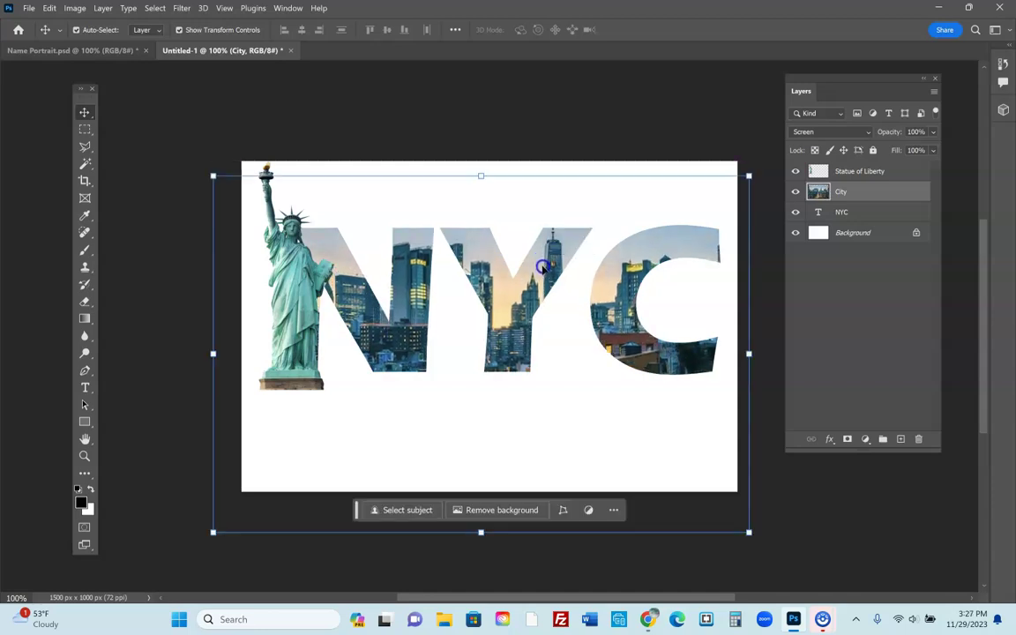
left_click(438, 135)
left_click_drag(536, 311, 523, 309)
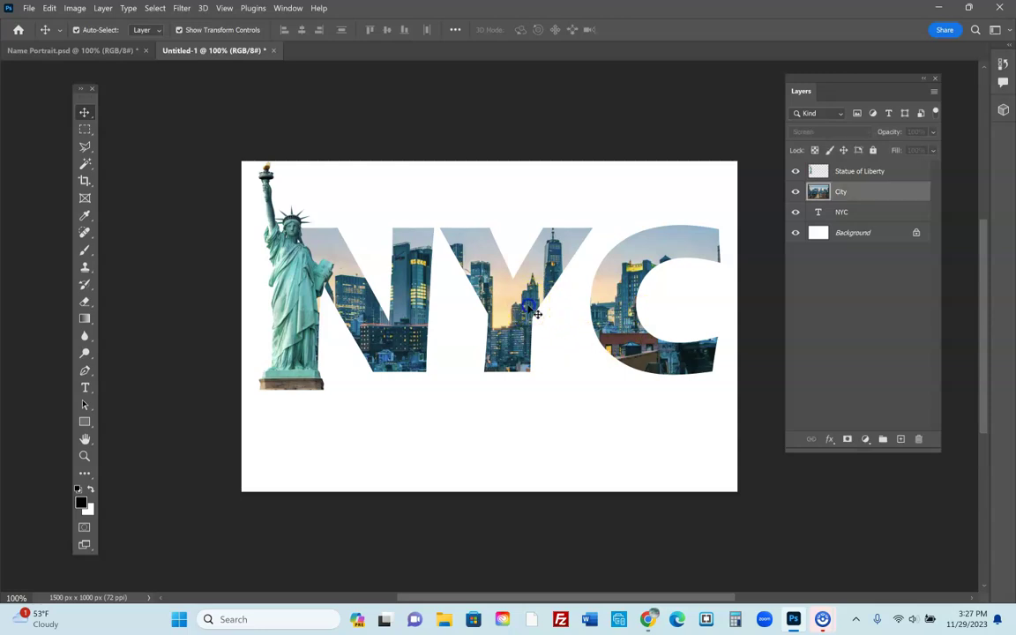
With the Type tool, start a new text box below the NYC letters.
left_click(472, 144)
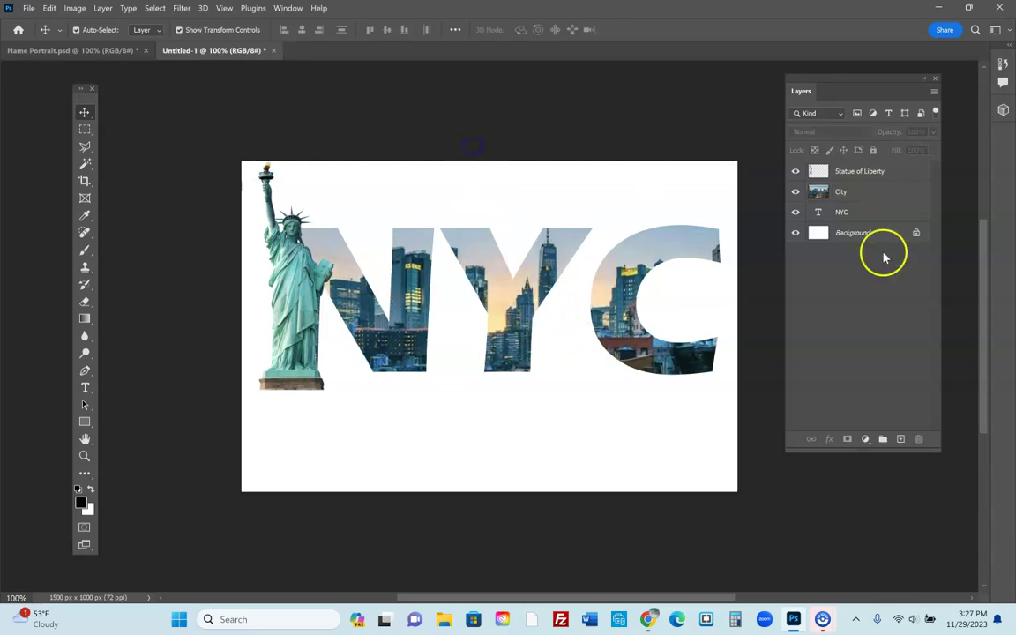
left_click(85, 389)
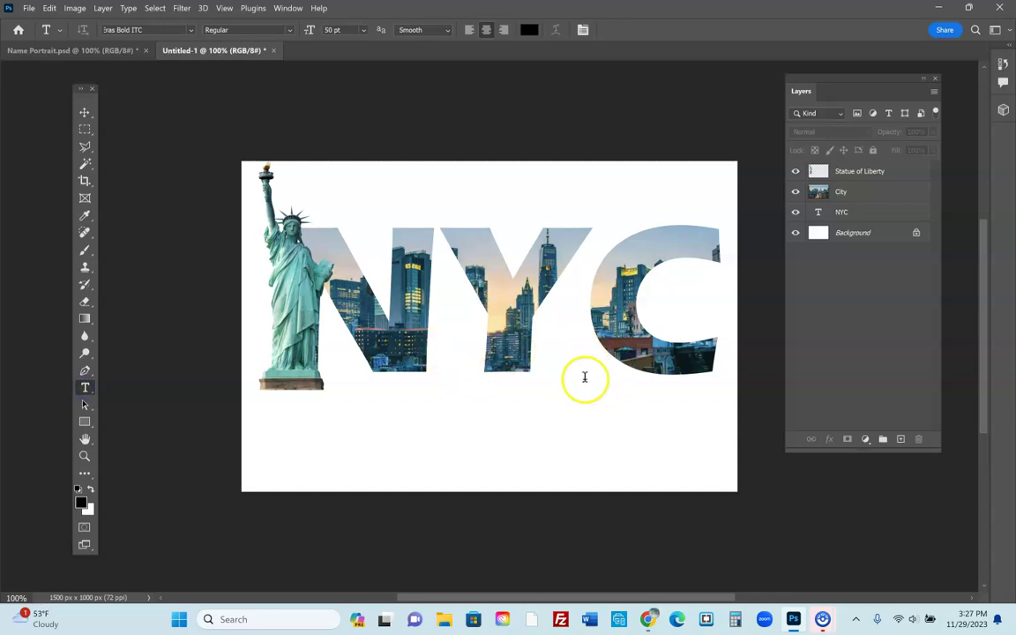
left_click(193, 30)
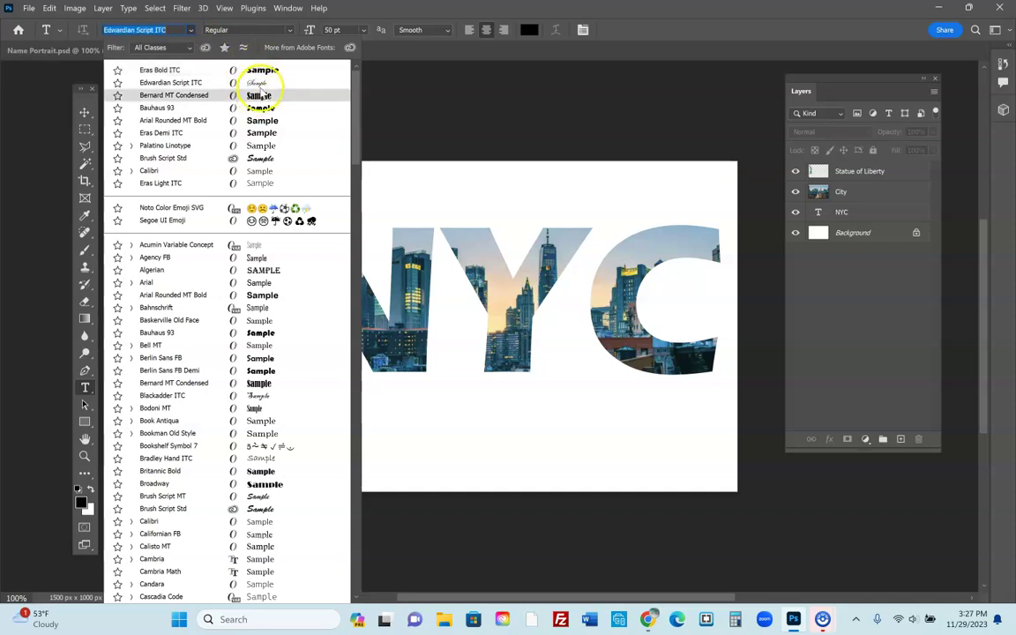
key("Escape")
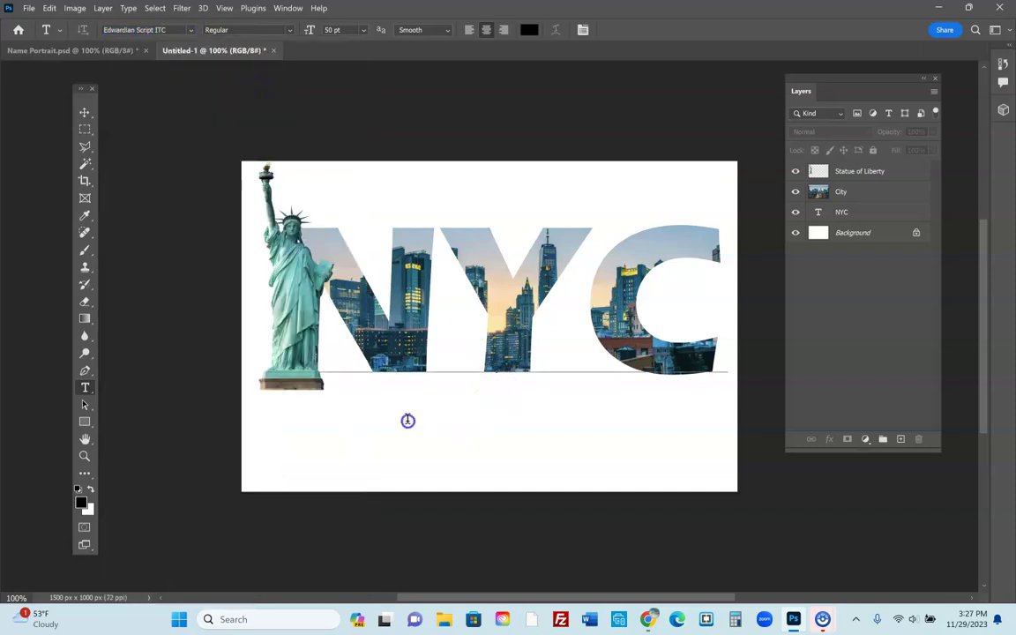
left_click(408, 420)
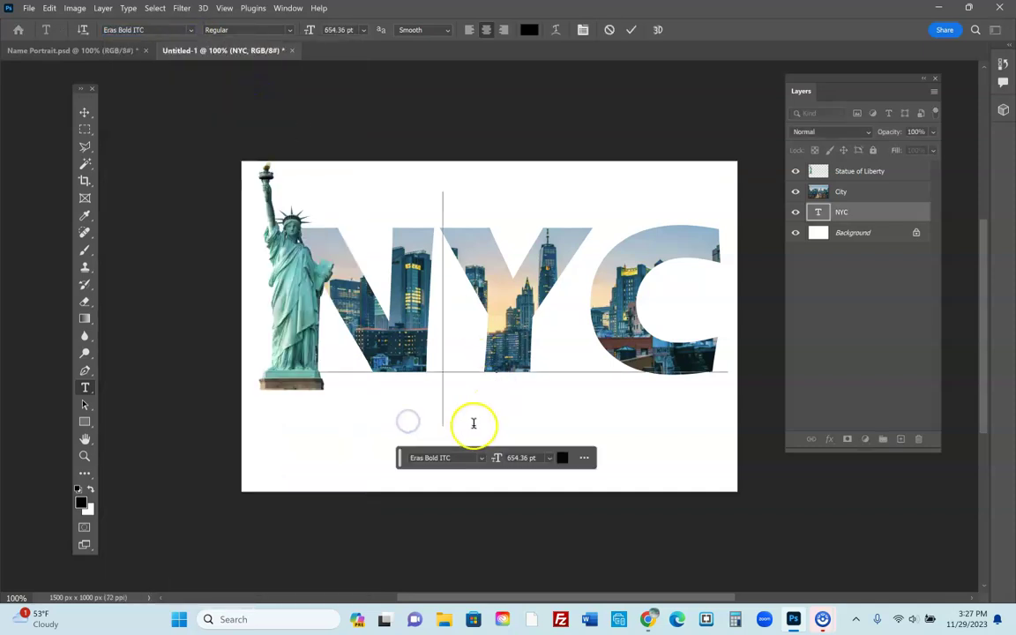
left_click(340, 460)
left_click(324, 467)
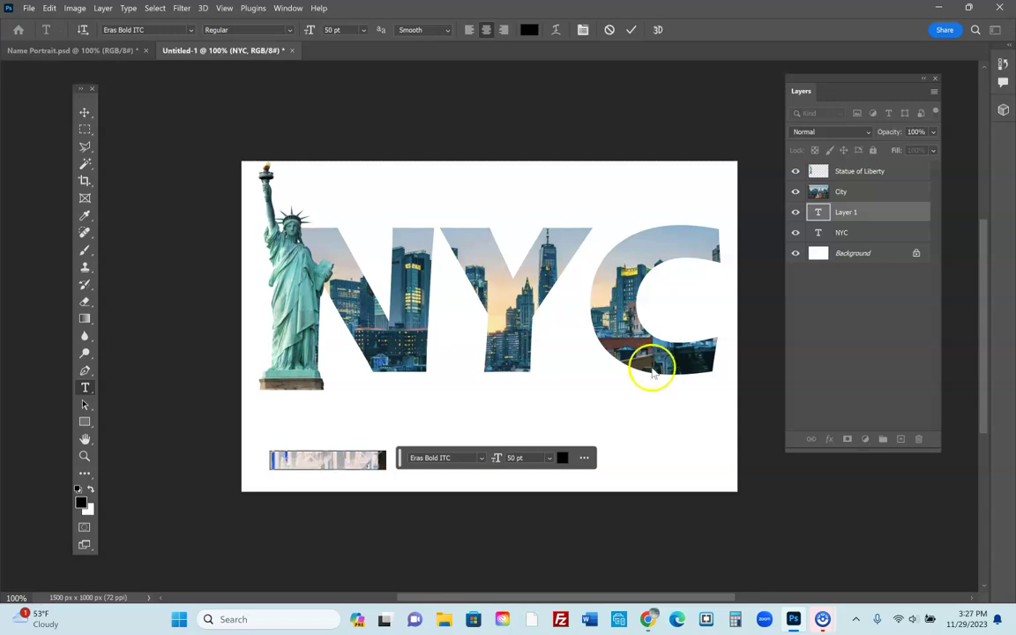
Reorder the new text layer in the stack and select the Statue of Liberty layer.
left_click_drag(845, 211, 918, 438)
left_click(849, 171)
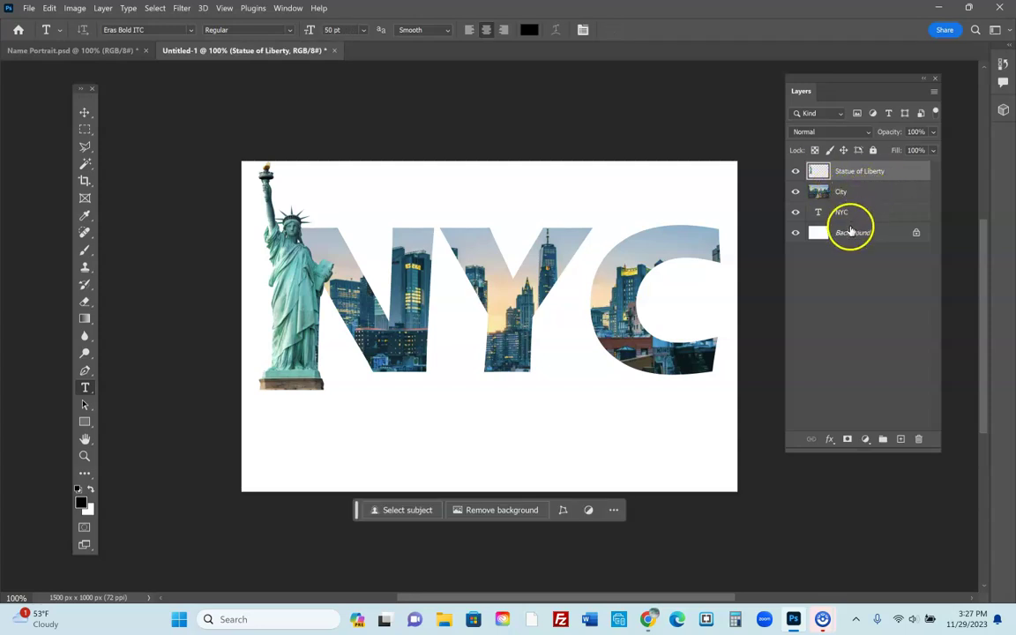
left_click(848, 192)
left_click(857, 172)
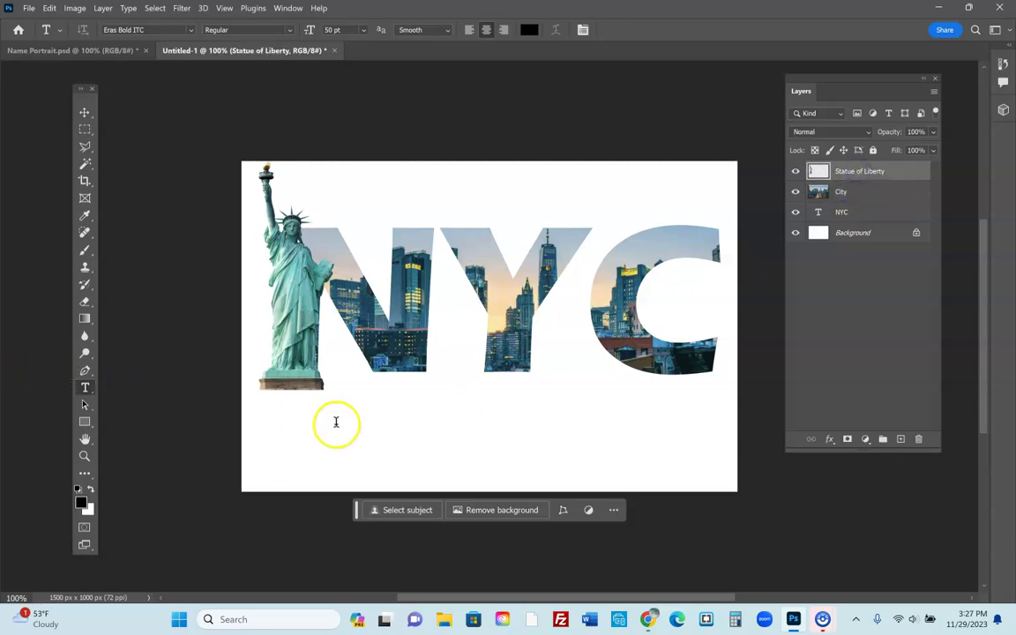
Type 'Vibes' below the letters and set it in Edwardian Script ITC.
left_click(335, 457)
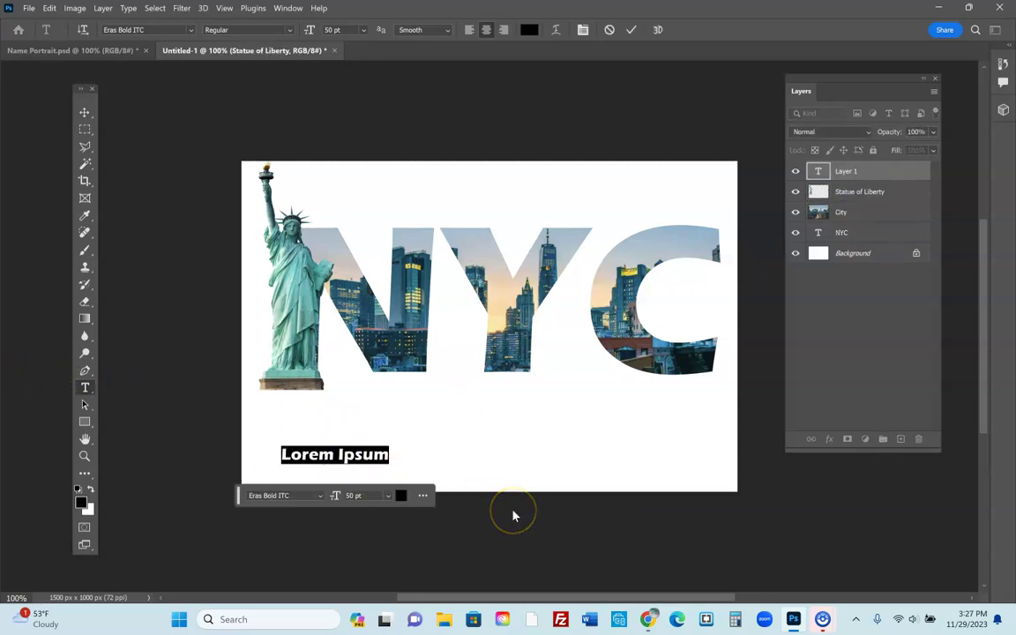
type("Vi")
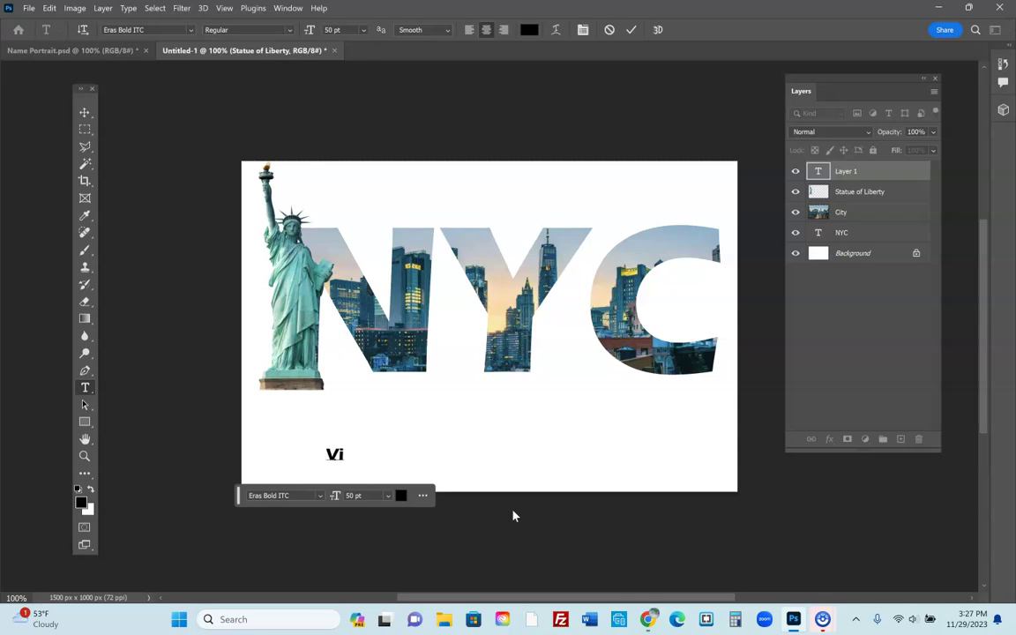
type("bes")
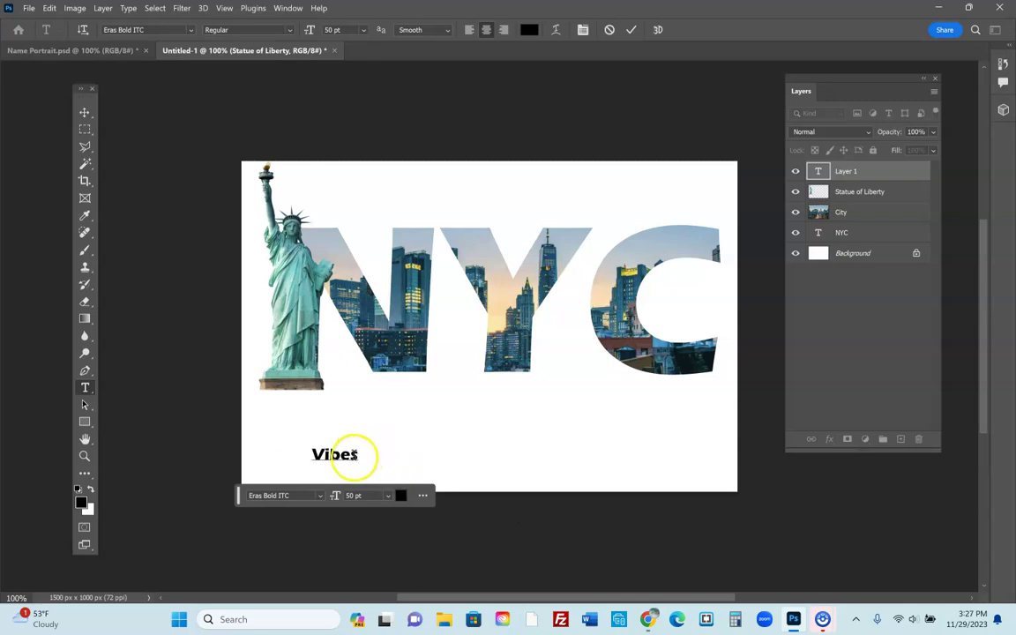
left_click_drag(360, 456, 267, 450)
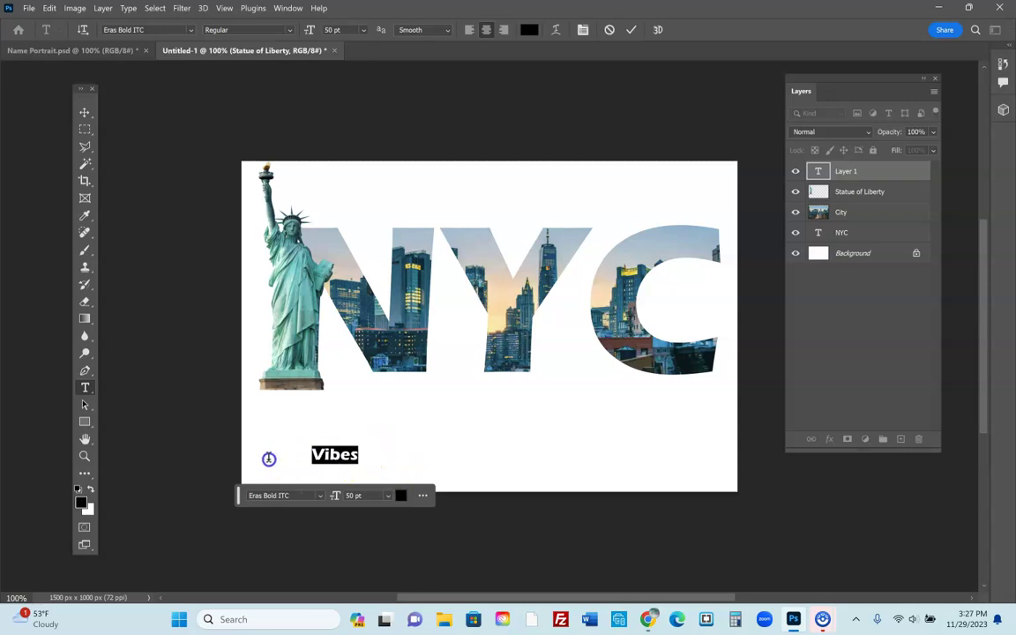
left_click(193, 32)
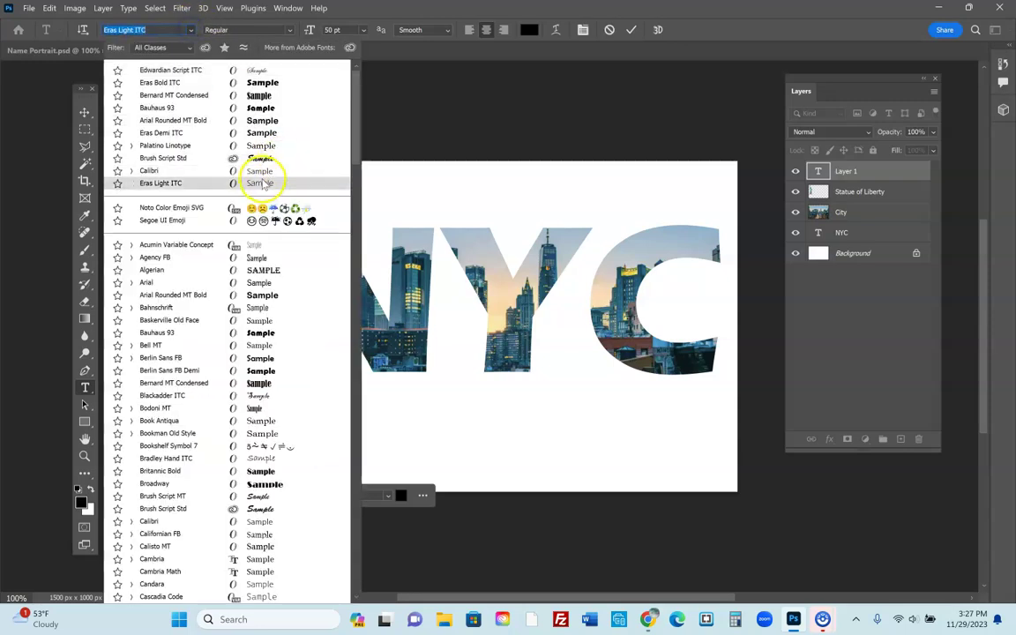
left_click(256, 70)
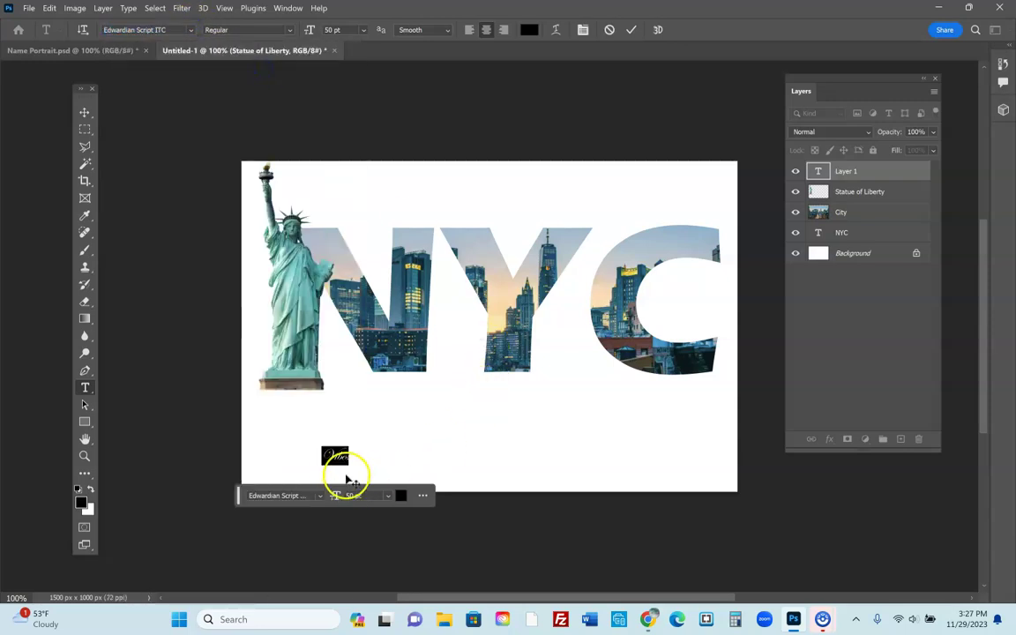
Enlarge the Vibes text and move it onto the lower right of the NYC letters.
left_click(404, 474)
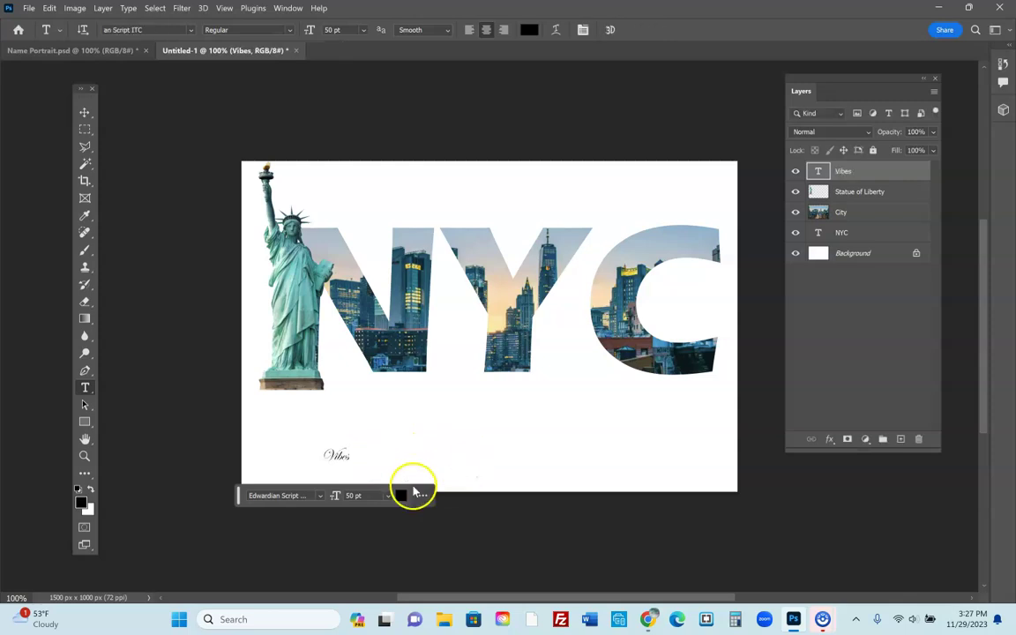
left_click(412, 484)
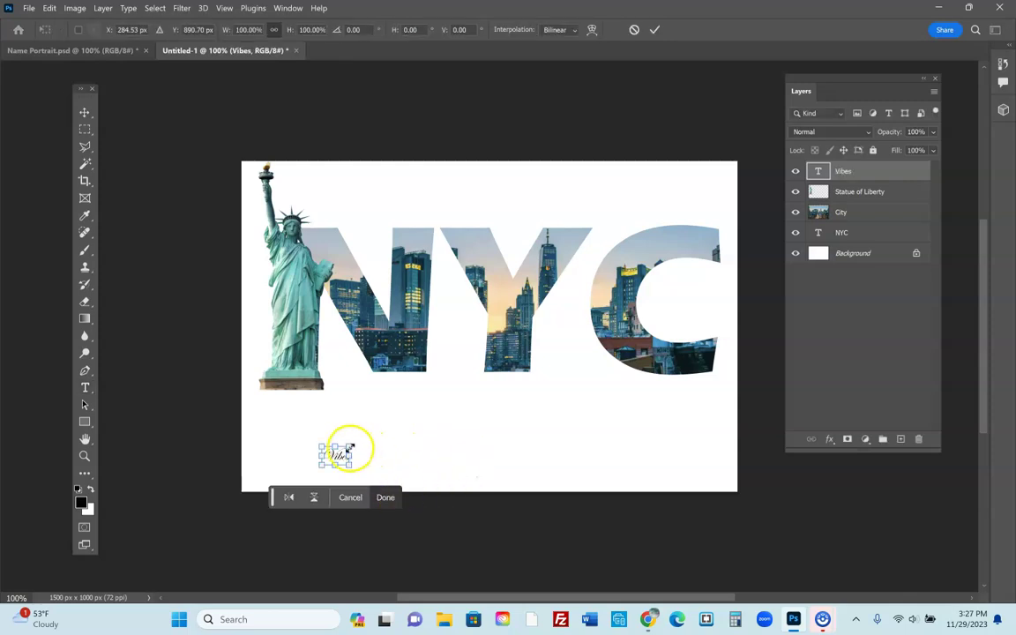
mouse_move(352, 446)
left_mouse_down()
mouse_move(739, 336)
mouse_move(730, 351)
left_mouse_up()
left_click_drag(457, 349, 513, 358)
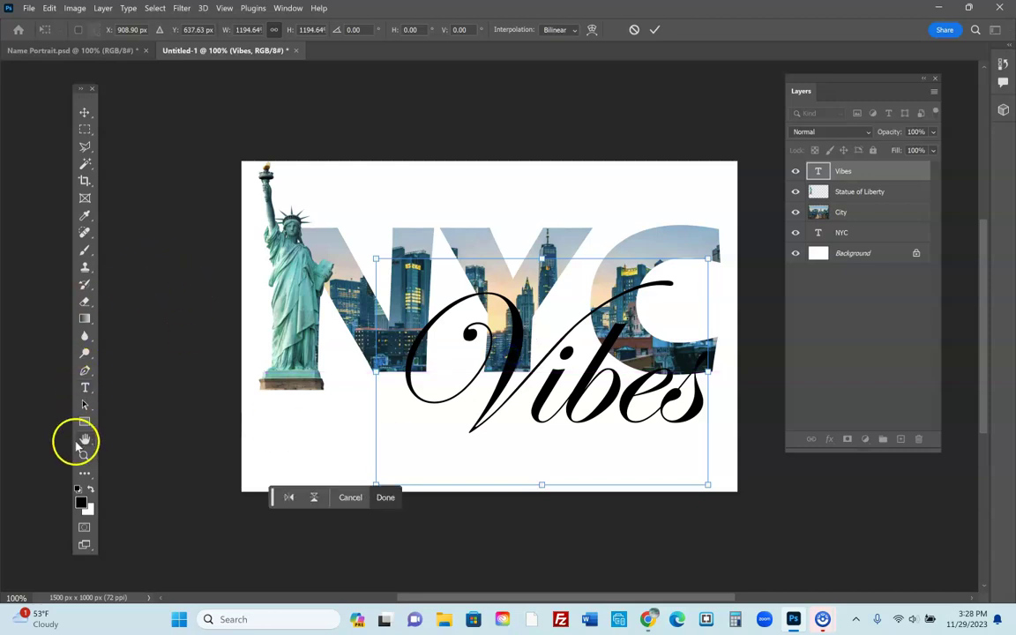
Recolour the whole Vibes text to bright magenta f600ff and commit it.
left_click(84, 388)
left_click_drag(711, 381, 344, 376)
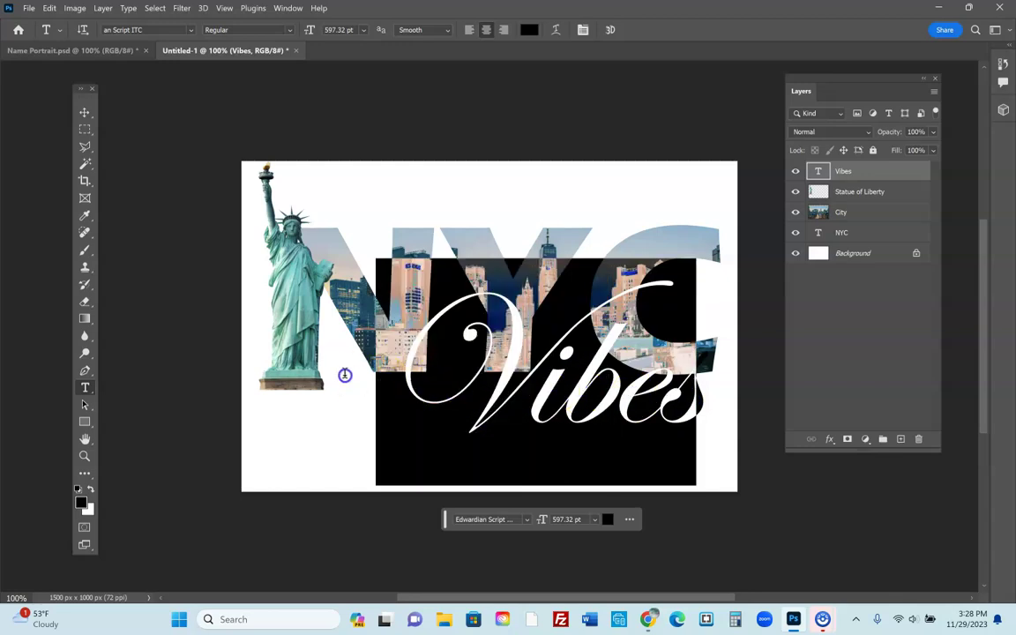
left_click(80, 501)
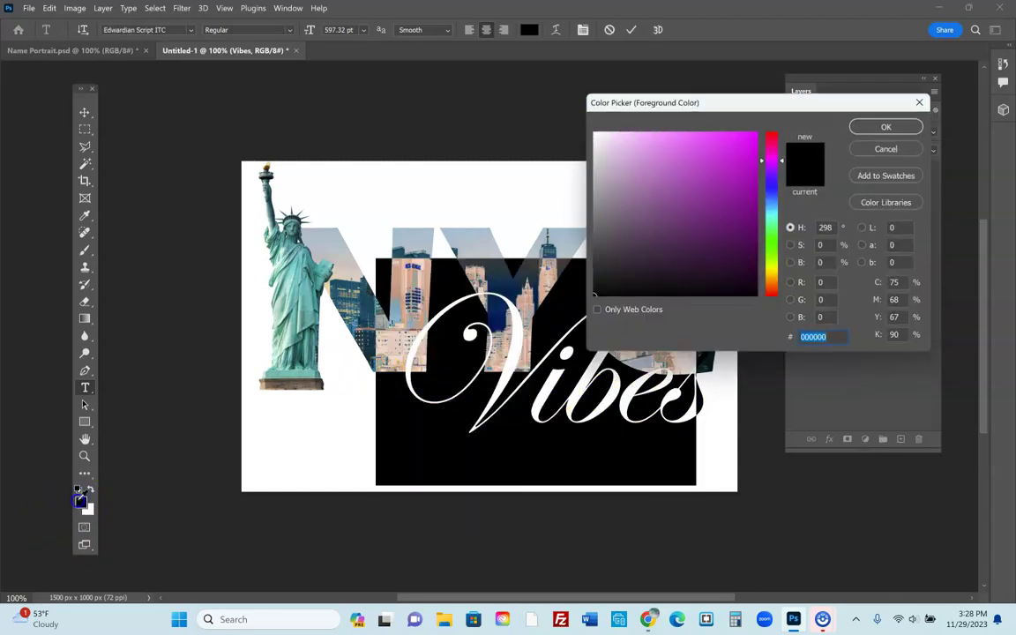
left_click_drag(772, 226, 771, 159)
left_click(757, 132)
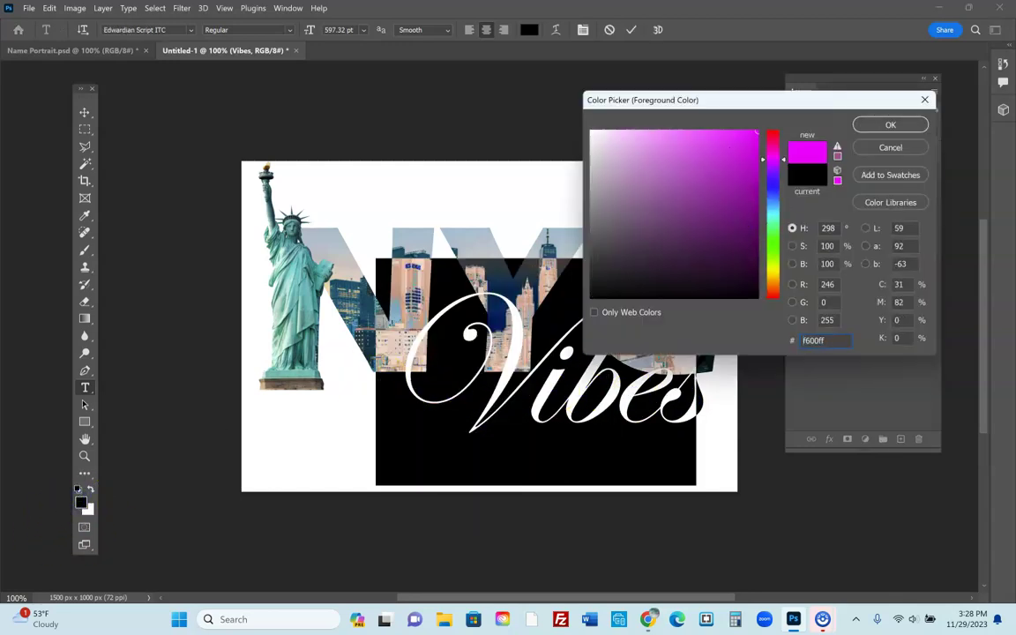
left_click(877, 124)
left_click(84, 112)
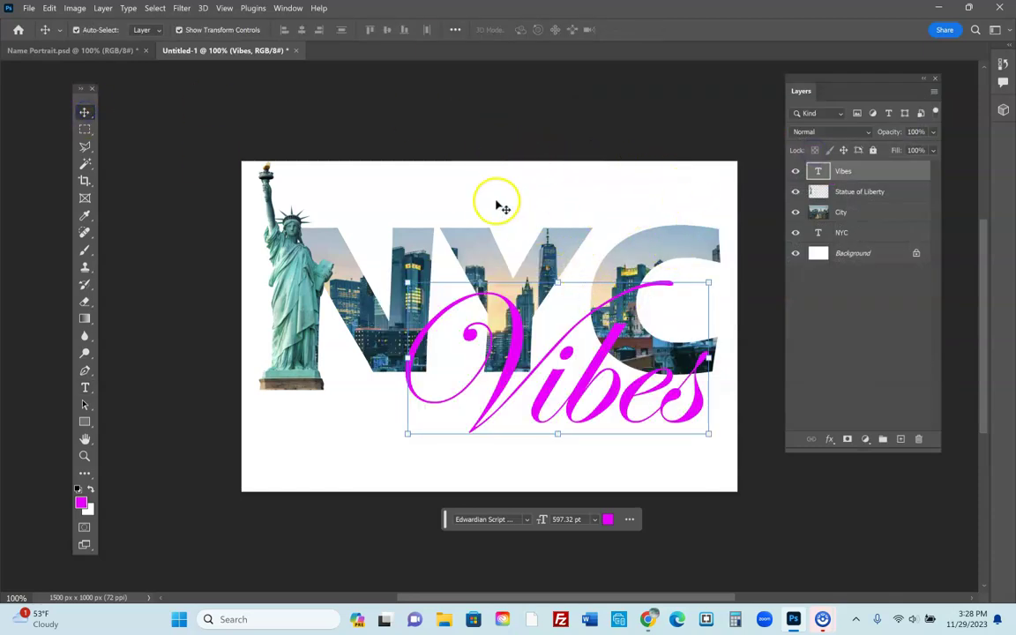
mouse_move(820, 172)
left_mouse_down()
mouse_move(823, 189)
mouse_move(865, 179)
mouse_move(850, 177)
left_mouse_up()
Open Blending Options for Vibes and add Satin, Color Overlay, Outer Glow and Drop Shadow.
right_click(850, 178)
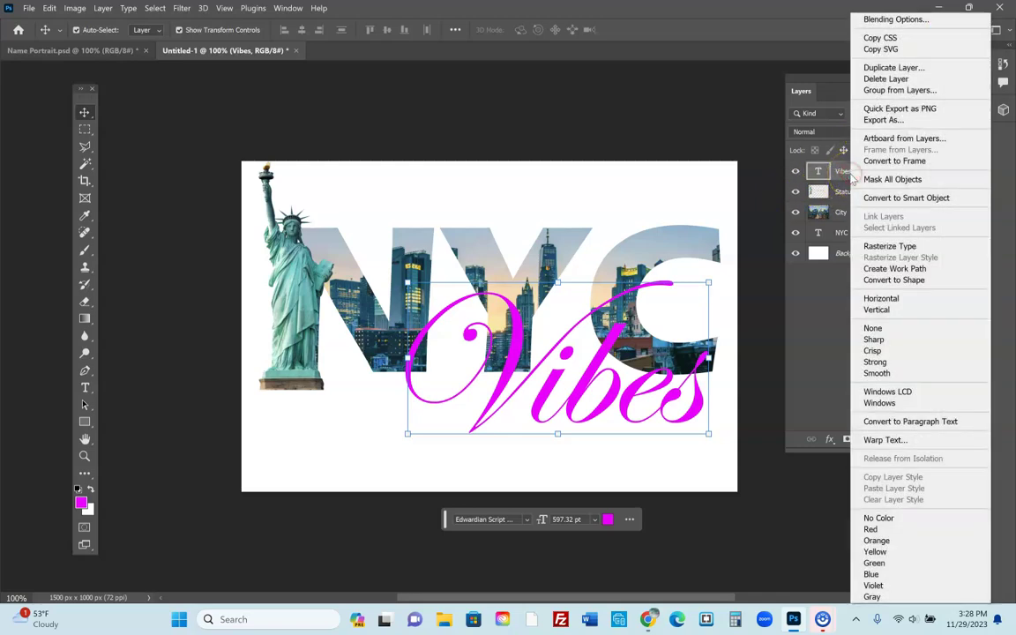
left_click(882, 36)
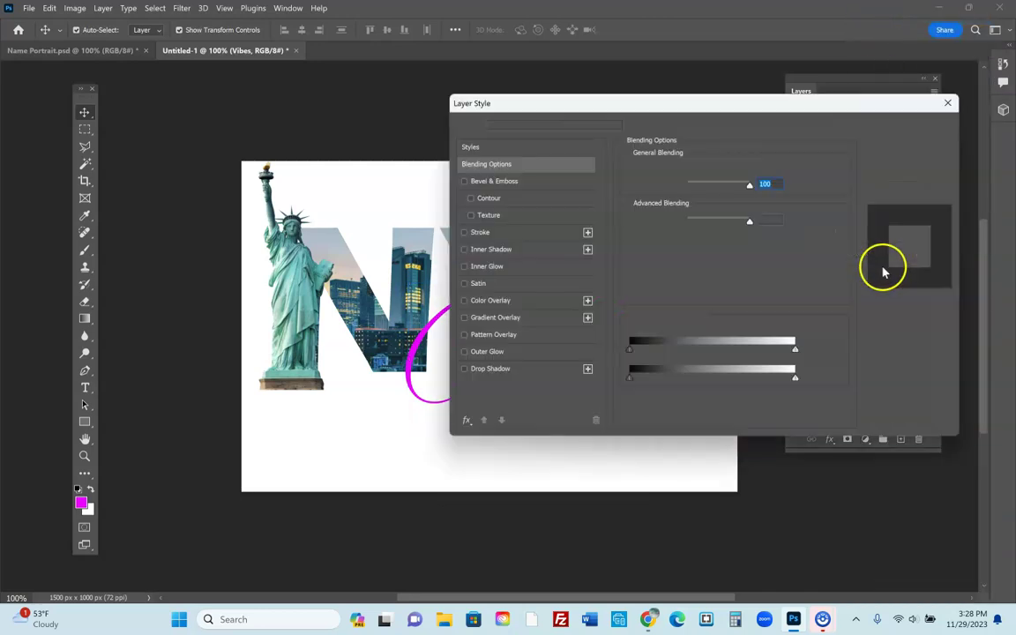
left_click_drag(522, 104, 814, 114)
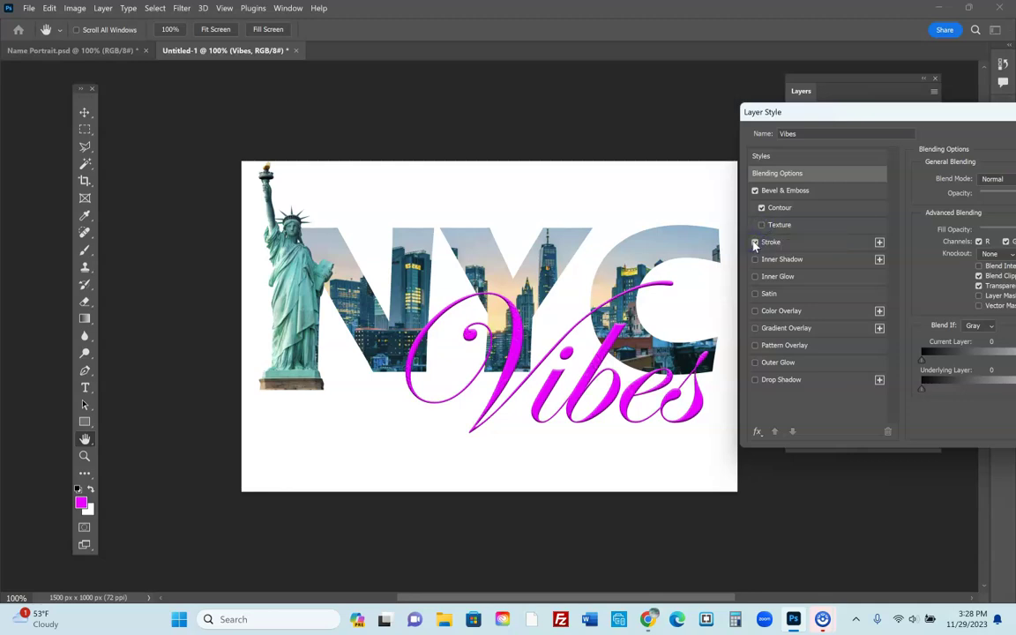
left_click(755, 295)
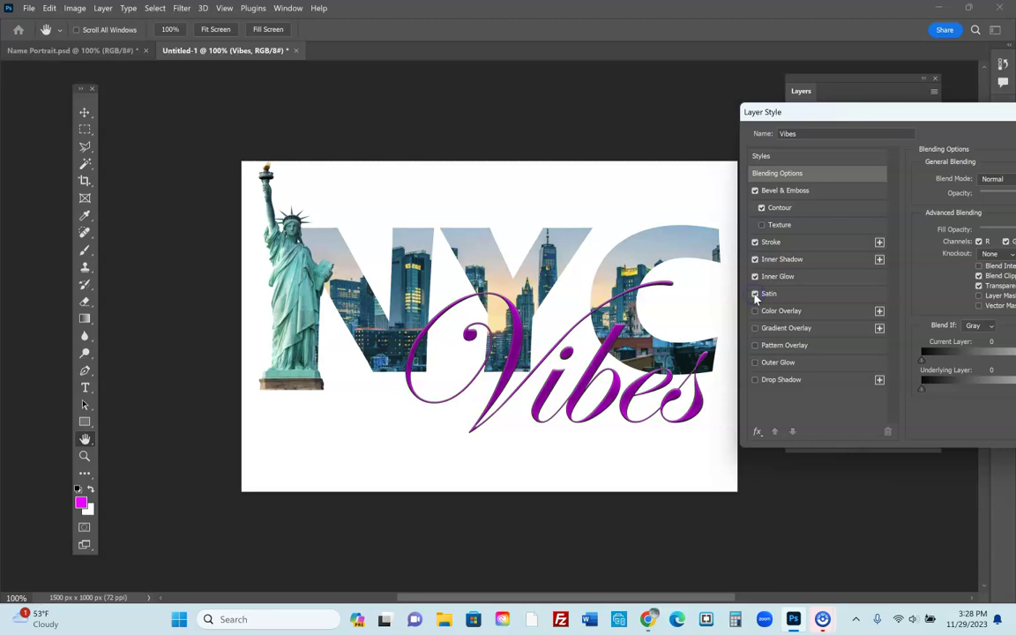
left_click(756, 312)
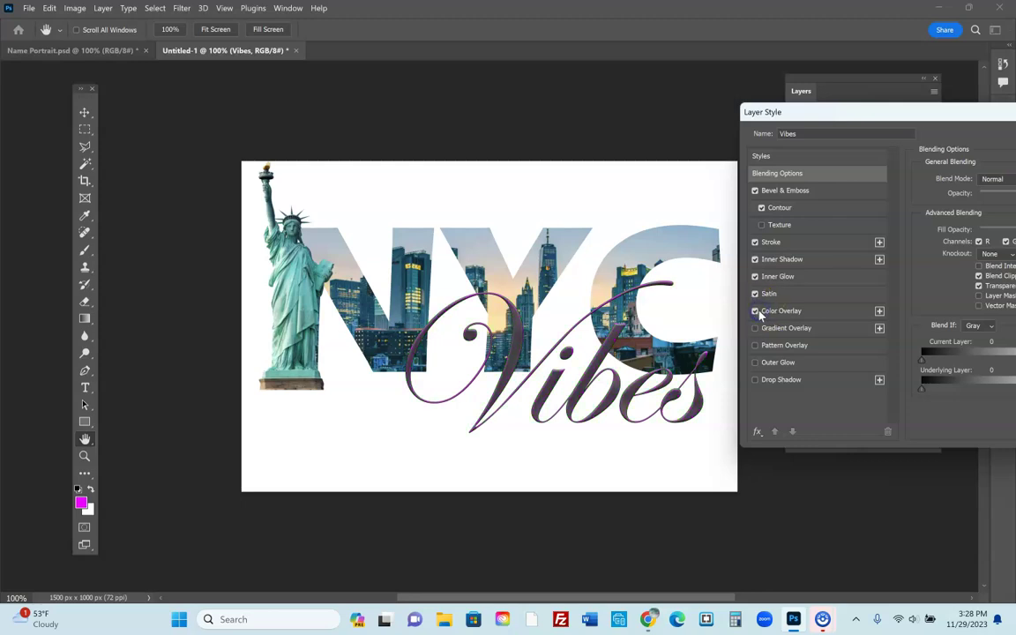
left_click(756, 363)
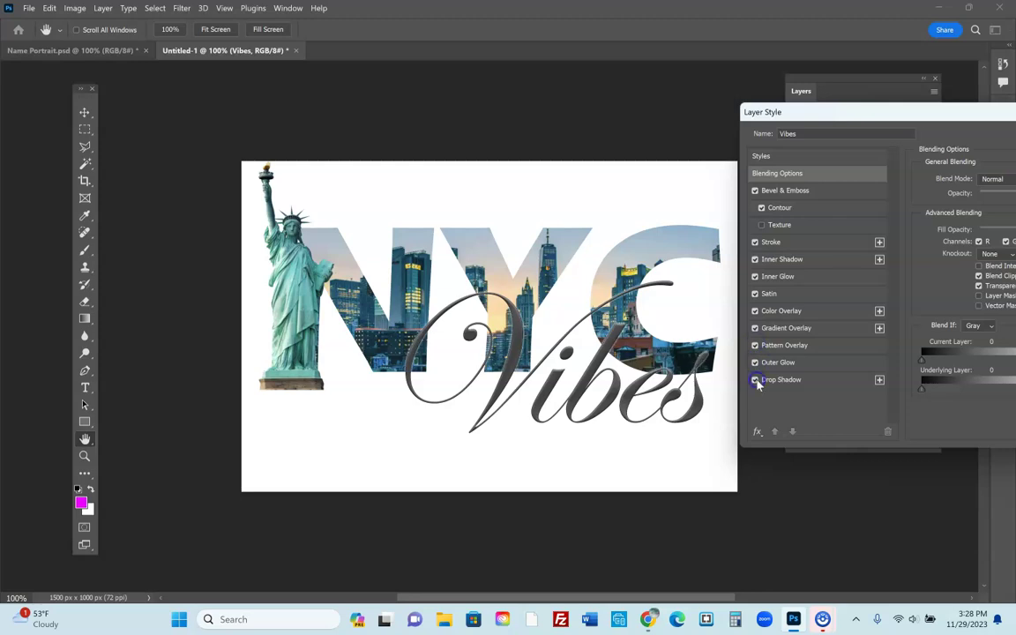
left_click(756, 380)
Remove Satin, Inner Glow and Color Overlay, enable Stroke, and apply the layer style.
left_click(755, 294)
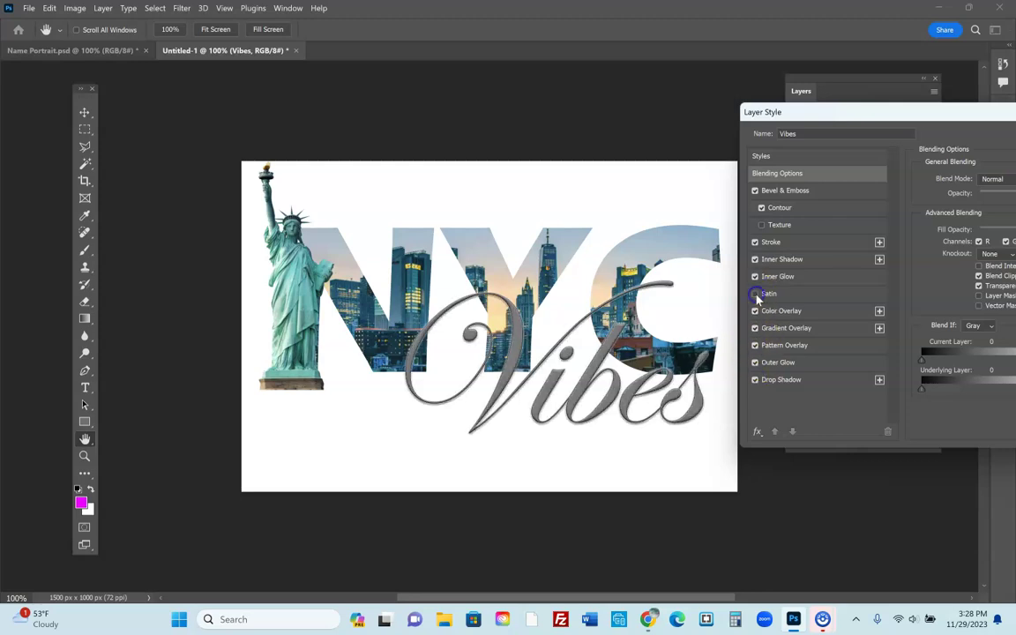
left_click(755, 277)
left_click(755, 242)
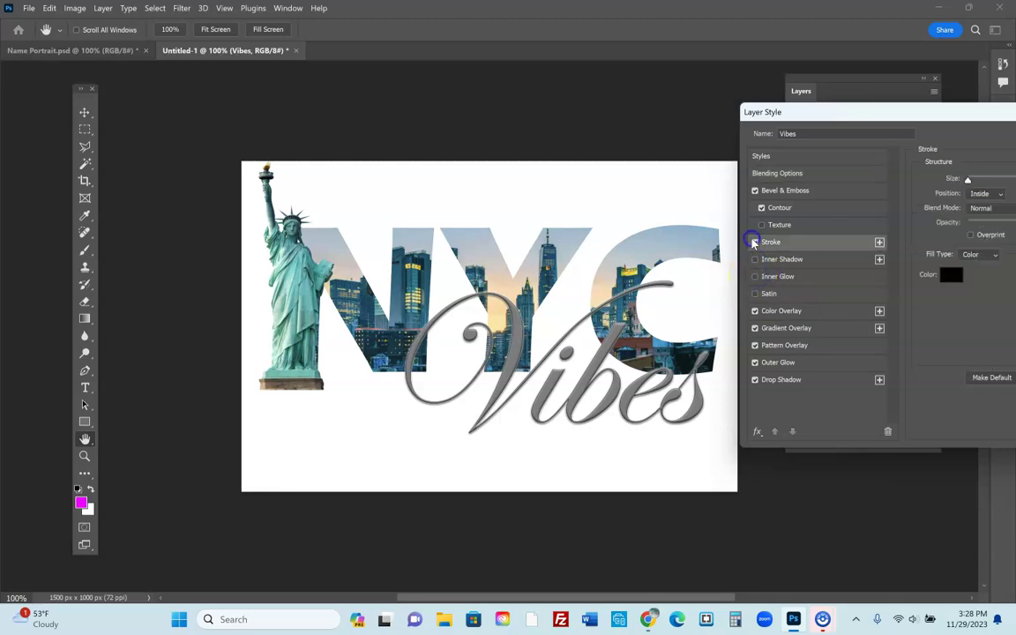
left_click(755, 311)
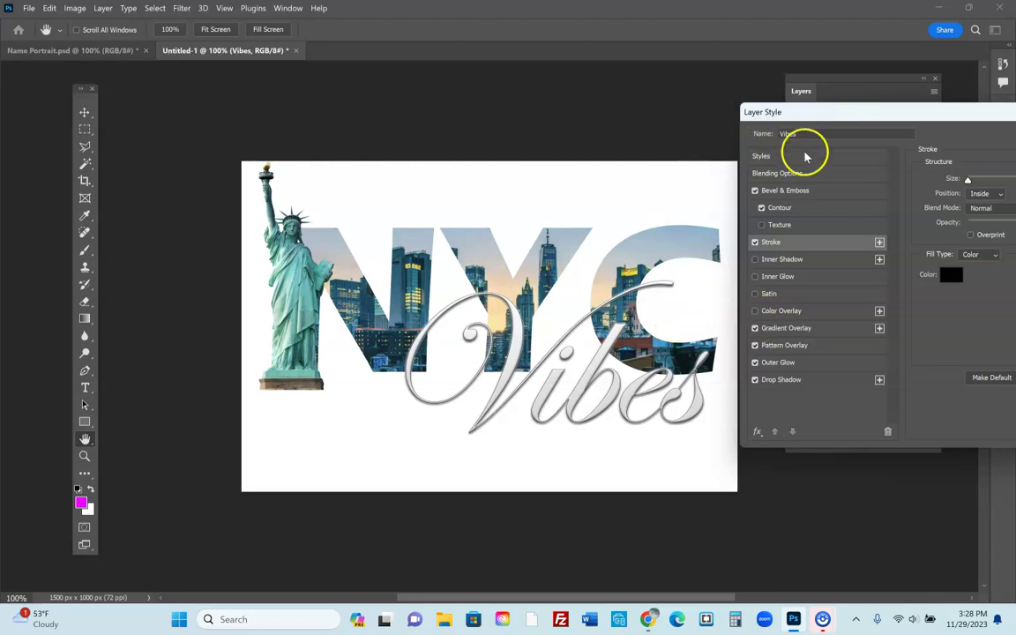
left_click_drag(923, 114, 911, 143)
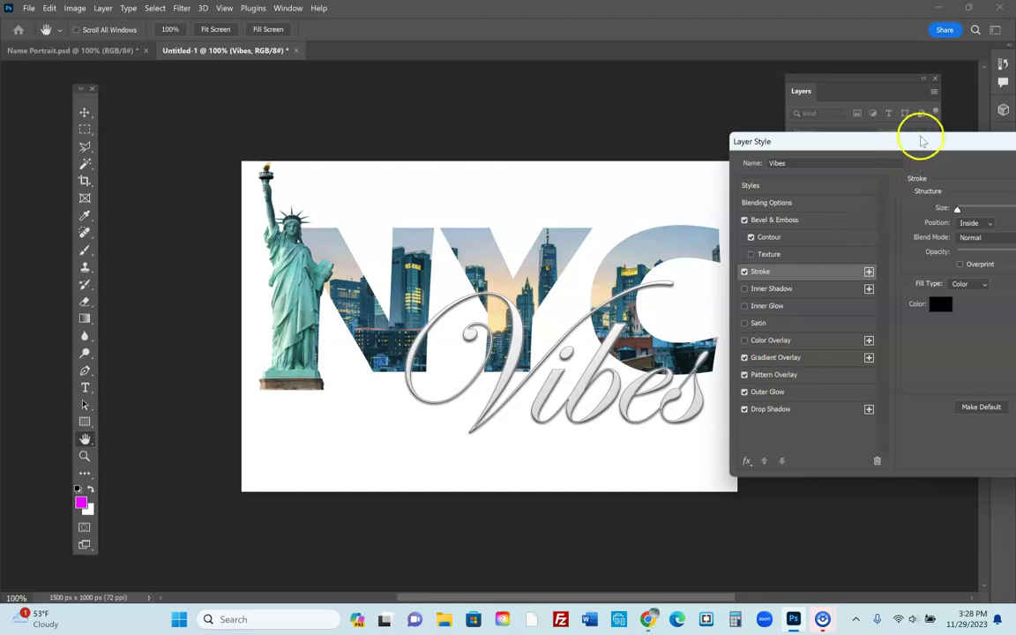
left_click_drag(921, 143, 523, 177)
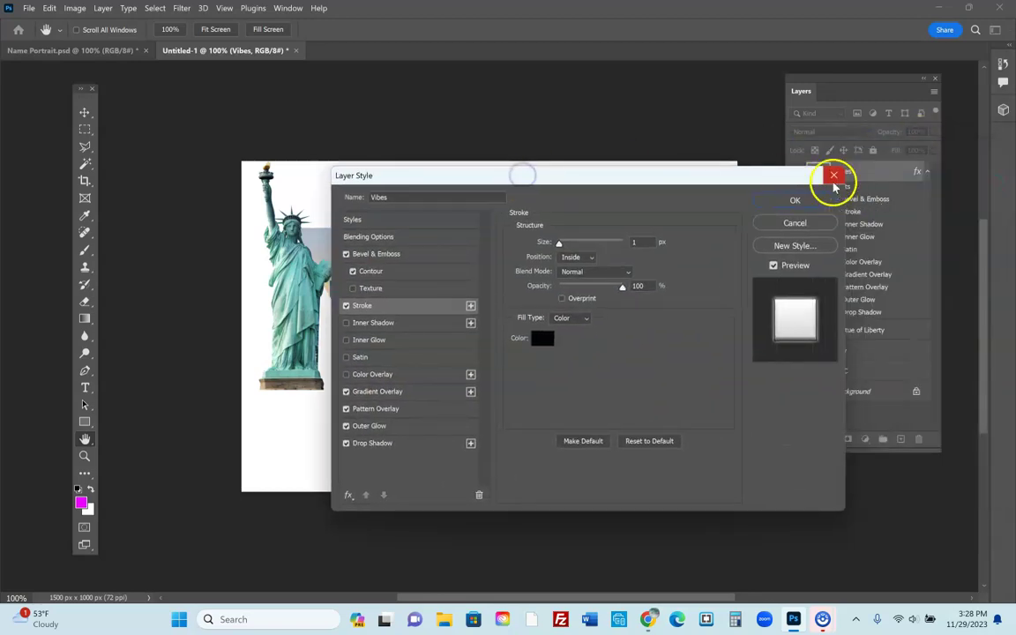
left_click(795, 202)
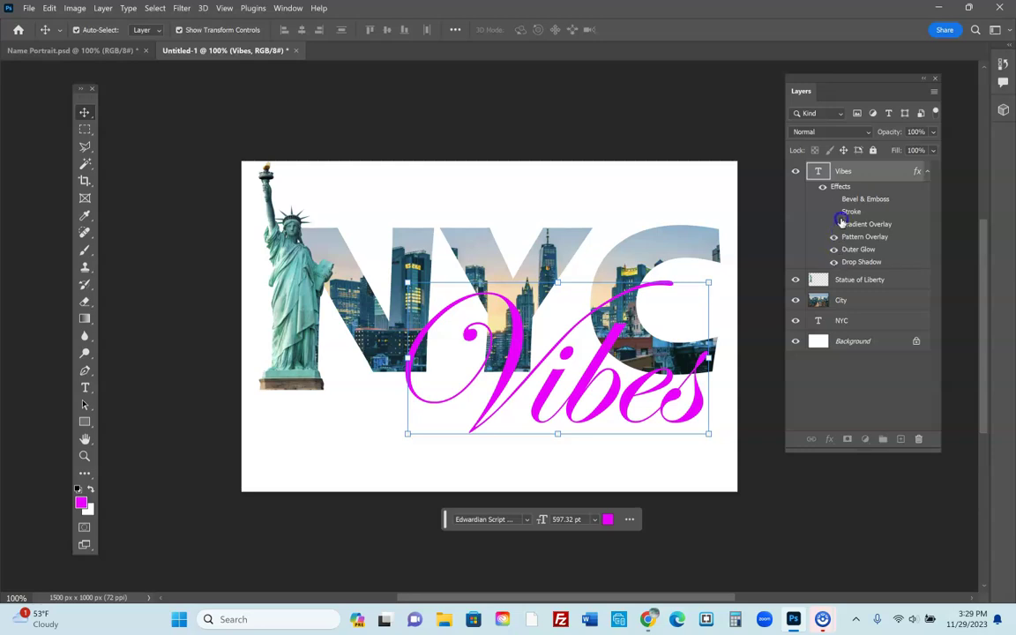
Show the Gradient Overlay effect on Vibes and clear the layer selection.
left_click(833, 224)
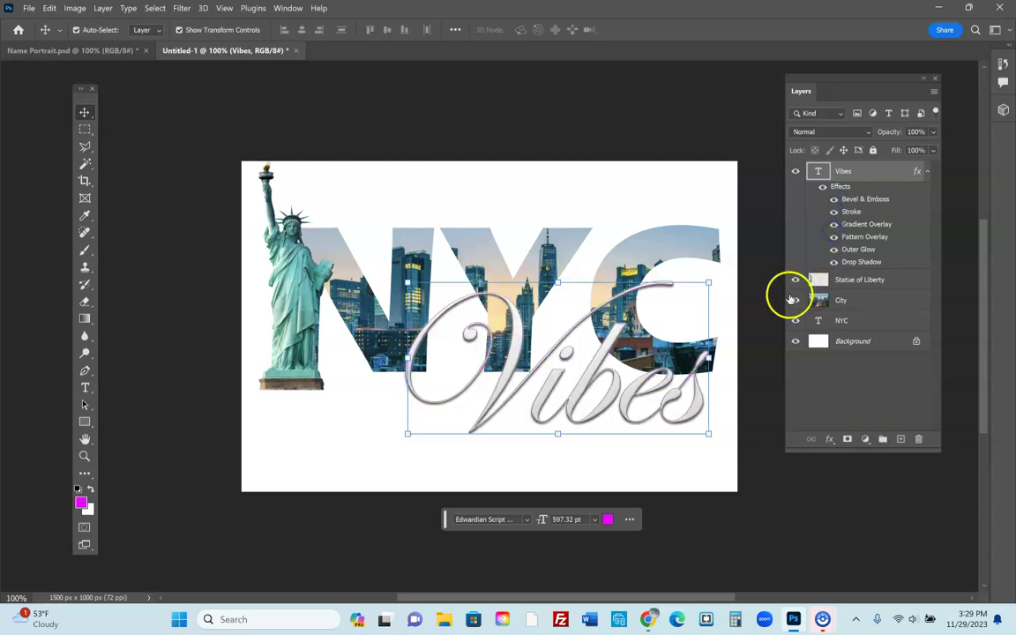
left_click(524, 200)
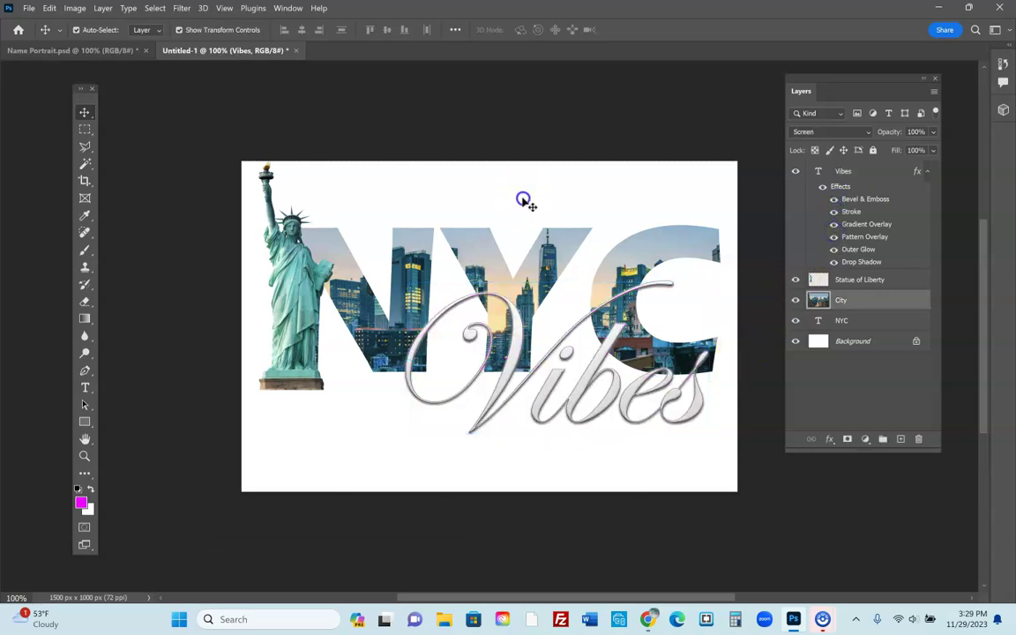
left_click(450, 139)
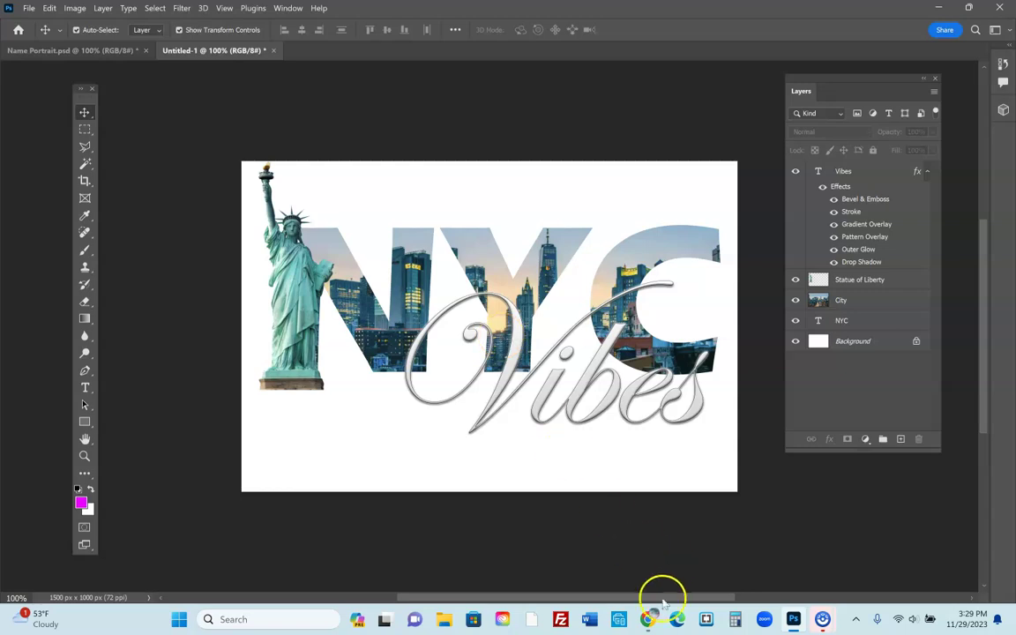
mouse_move(647, 620)
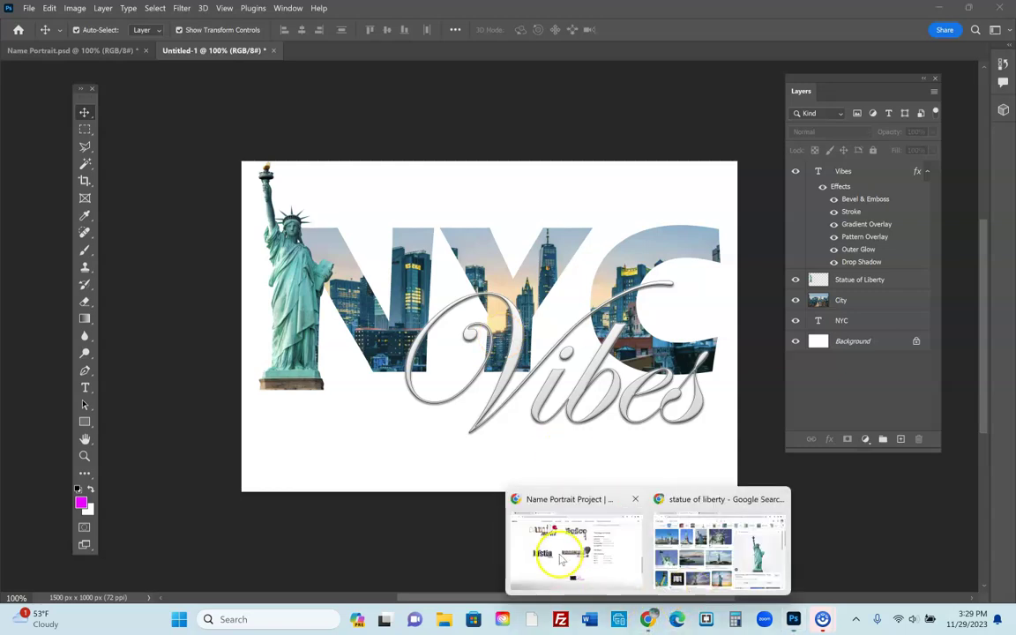
left_click(505, 499)
left_click(494, 161)
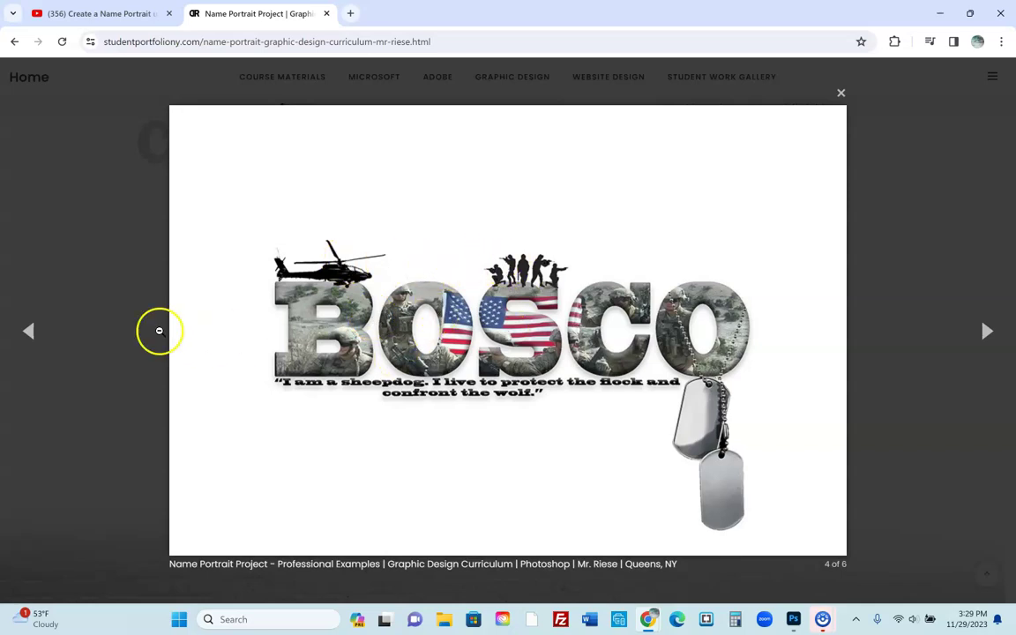
left_click(27, 333)
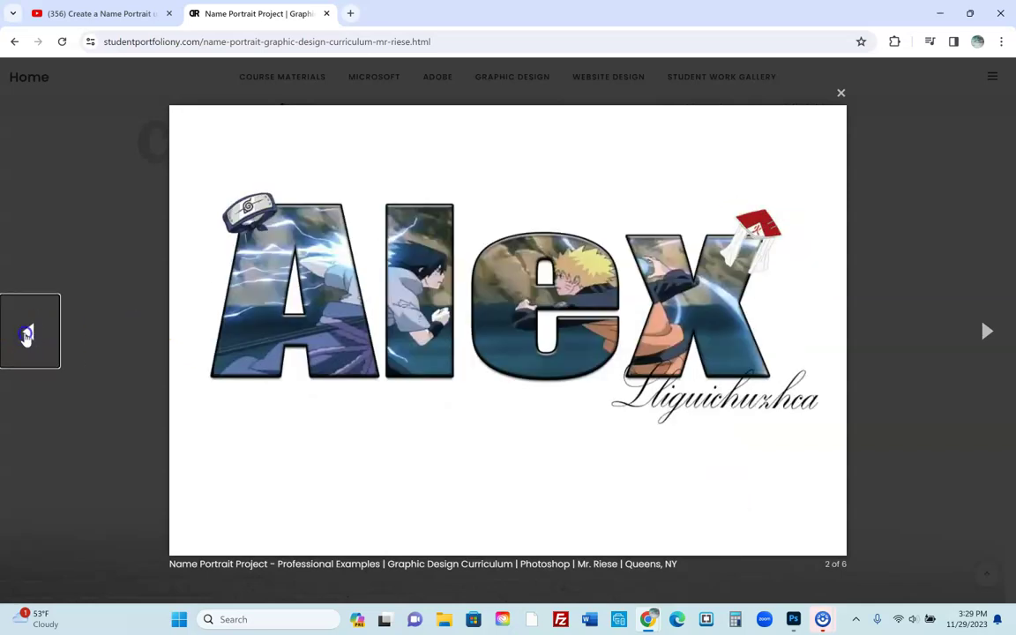
left_click(26, 334)
left_click(26, 333)
left_click(27, 333)
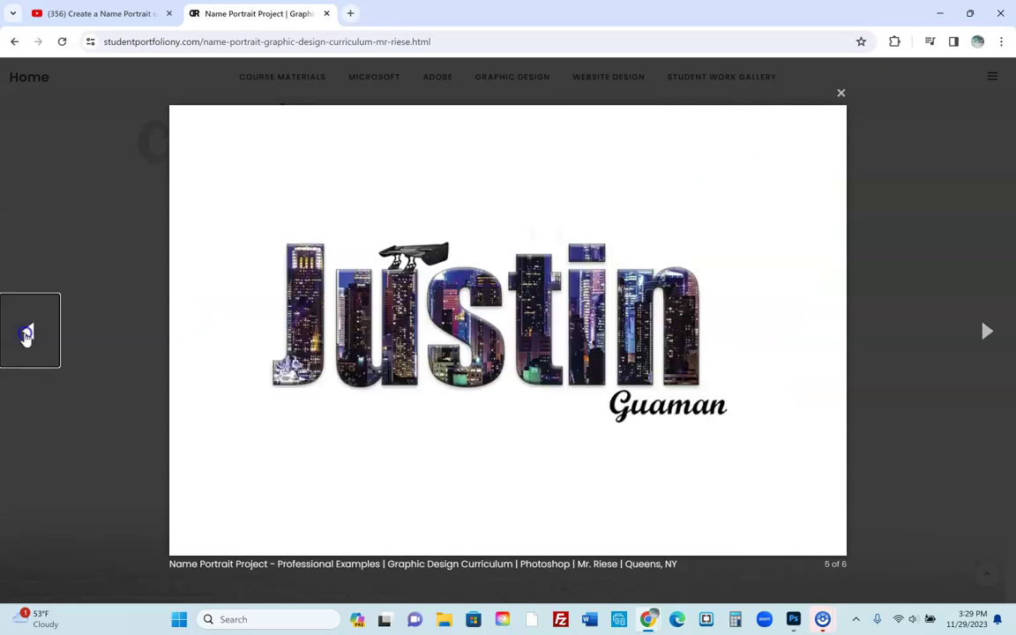
left_click(26, 334)
left_click(26, 333)
left_click(119, 201)
scroll(218, 258, "up", 2)
scroll(242, 316, "up", 2)
scroll(242, 315, "up", 3)
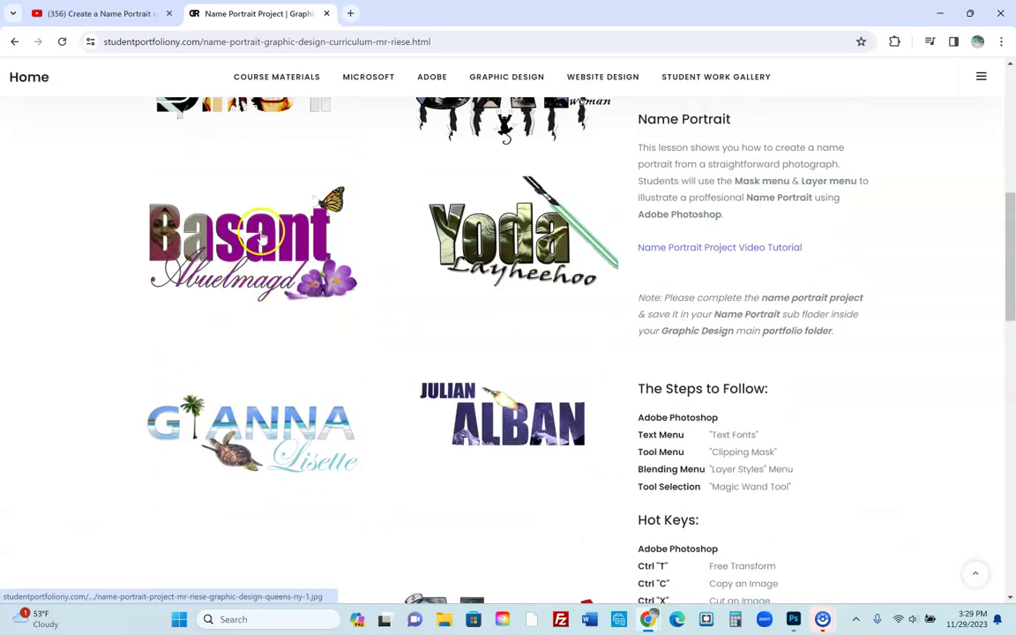
left_click(220, 397)
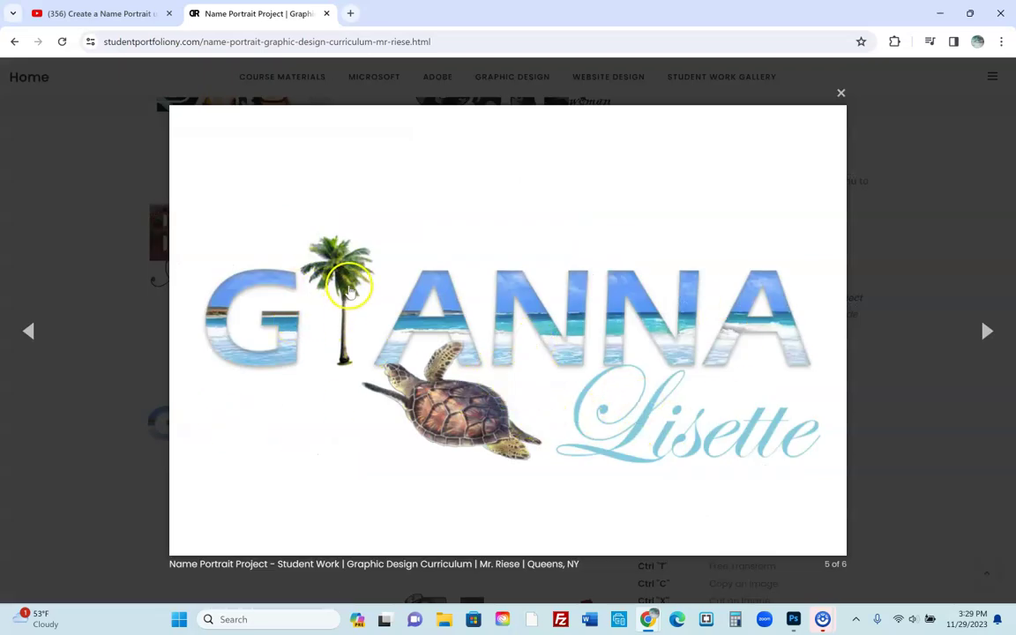
left_click(104, 430)
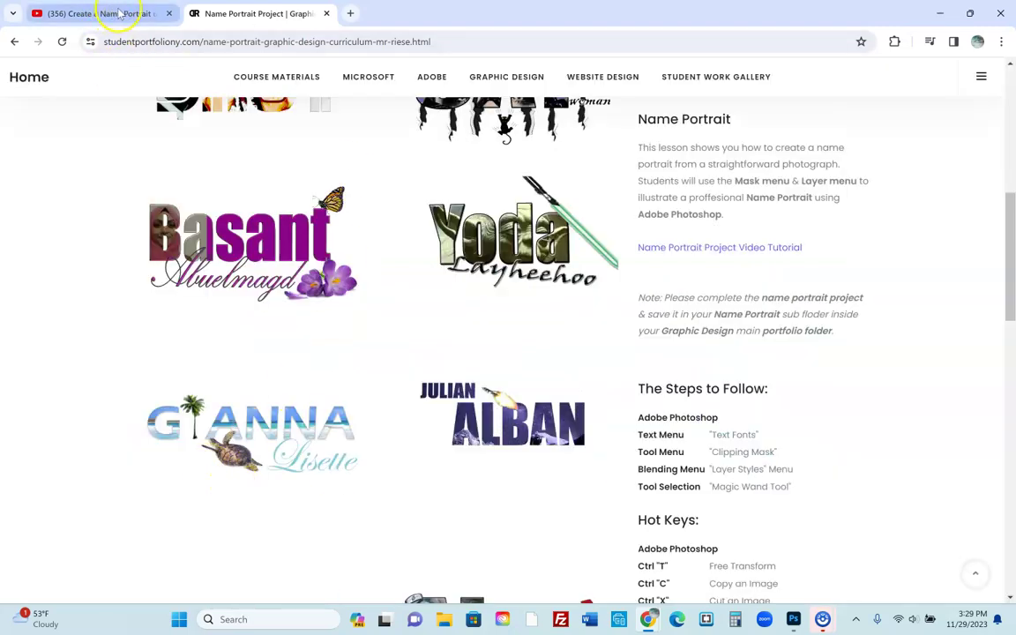
scroll(477, 367, "up", 5)
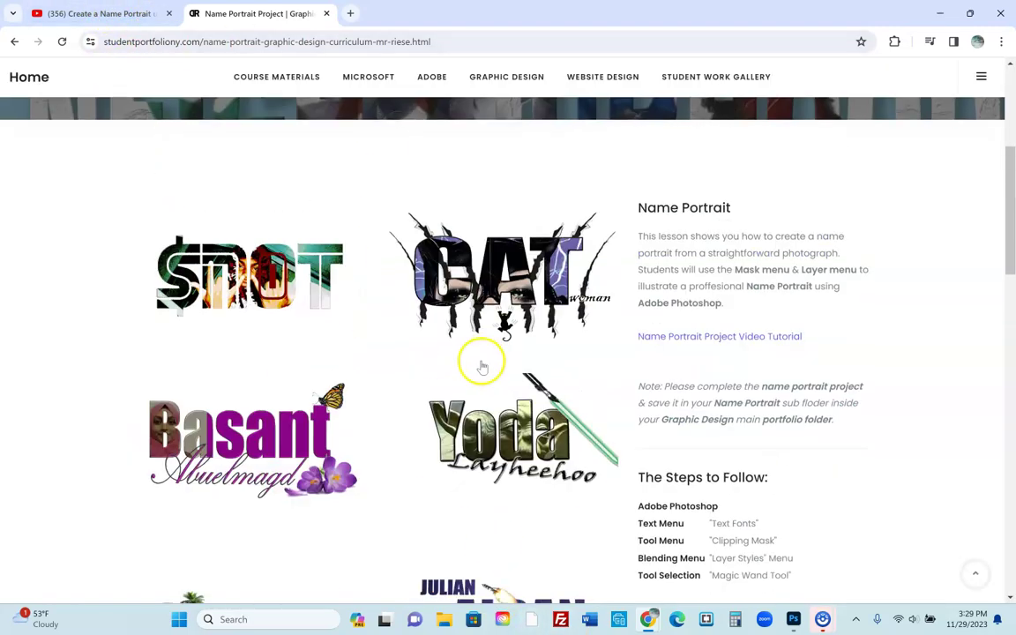
scroll(482, 367, "down", 3)
scroll(477, 367, "down", 1)
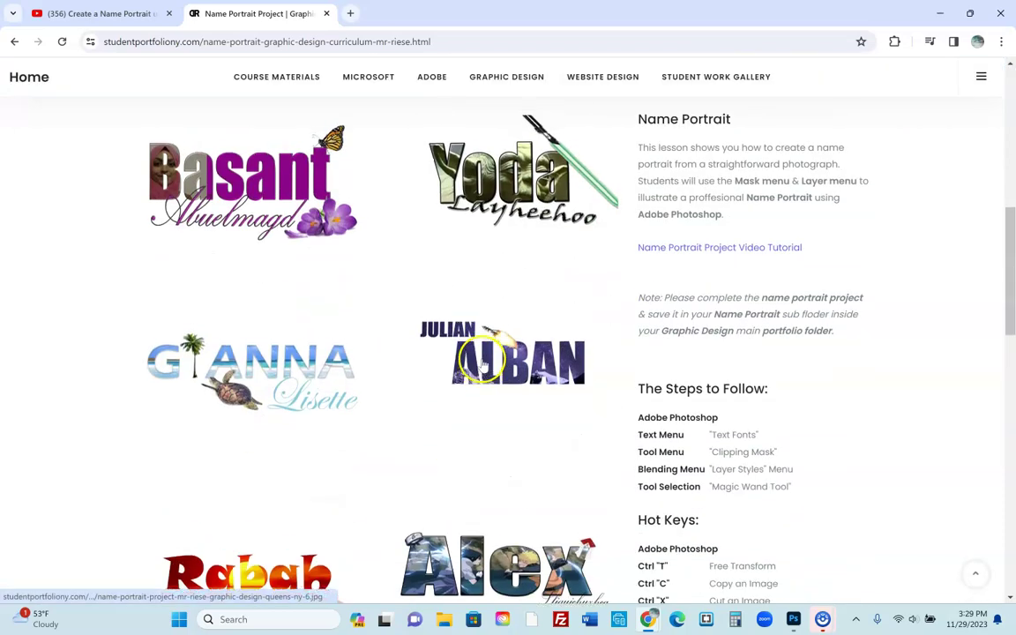
scroll(540, 291, "up", 1)
left_click(540, 288)
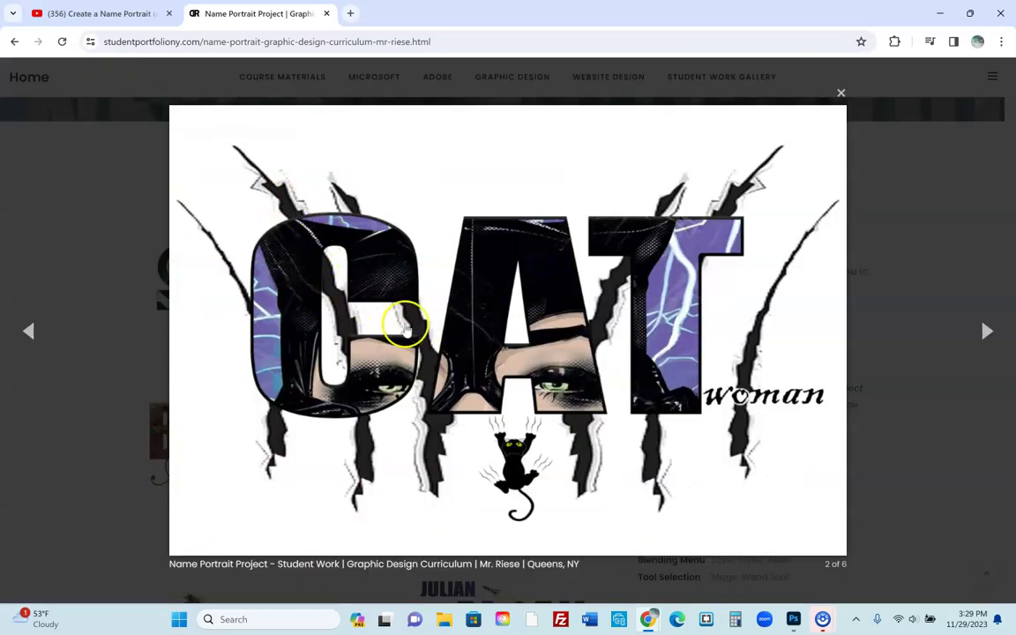
left_click(793, 621)
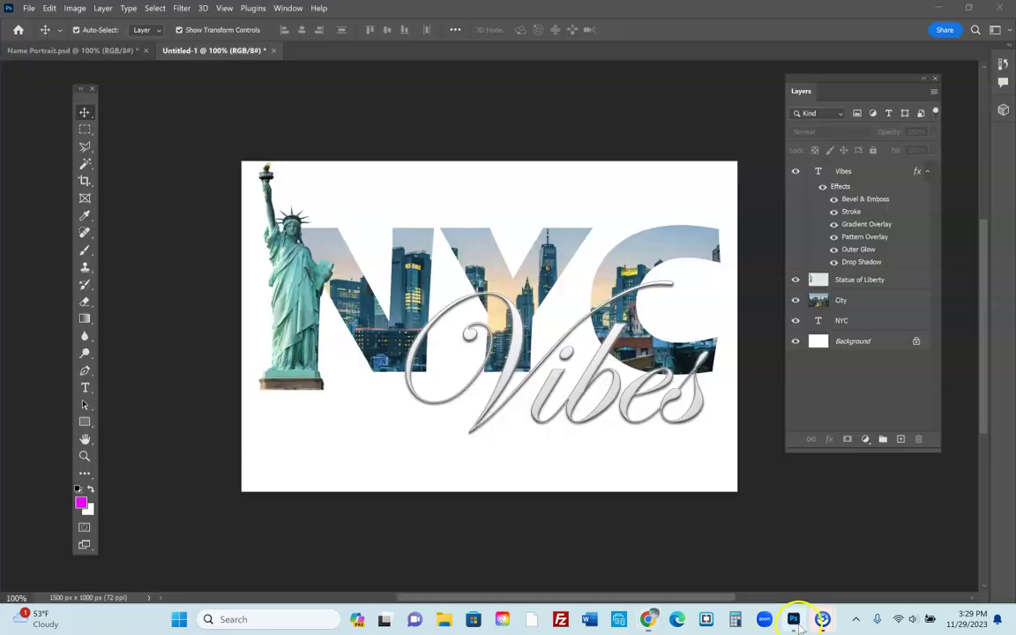